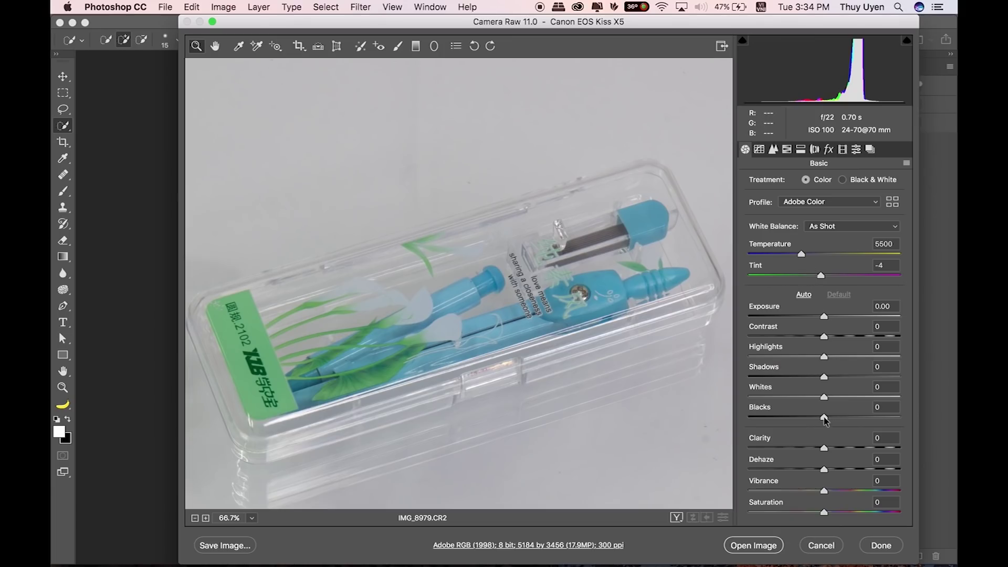
Deepen the Blacks slider to -37 in the Basic panel
left_click_drag(824, 418, 810, 418)
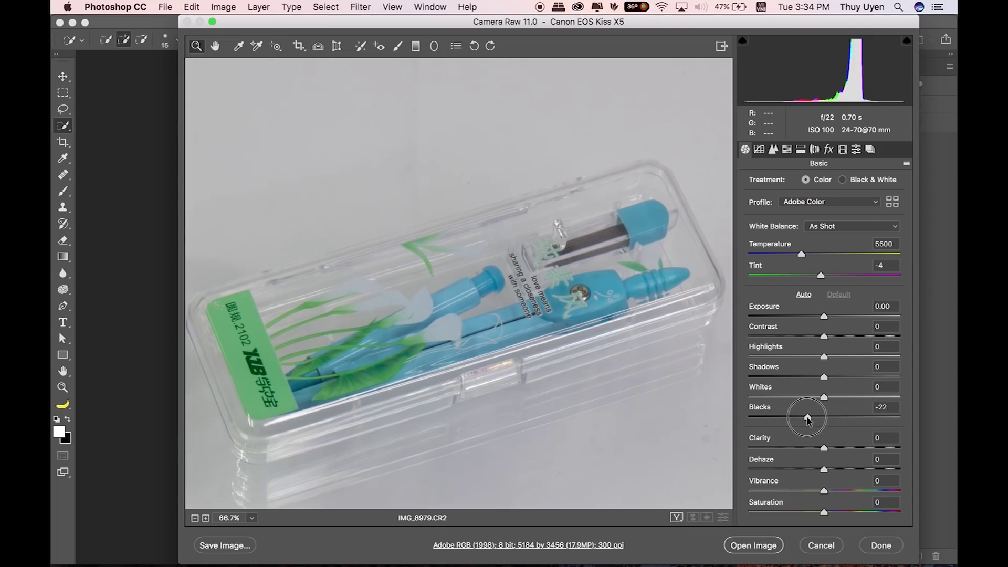
left_click_drag(809, 418, 778, 417)
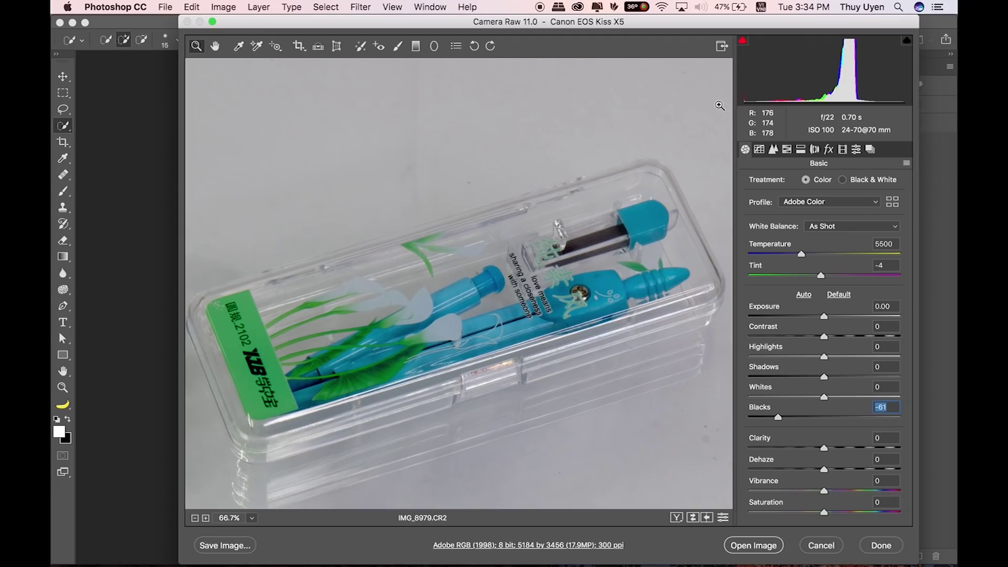
left_click_drag(777, 418, 797, 415)
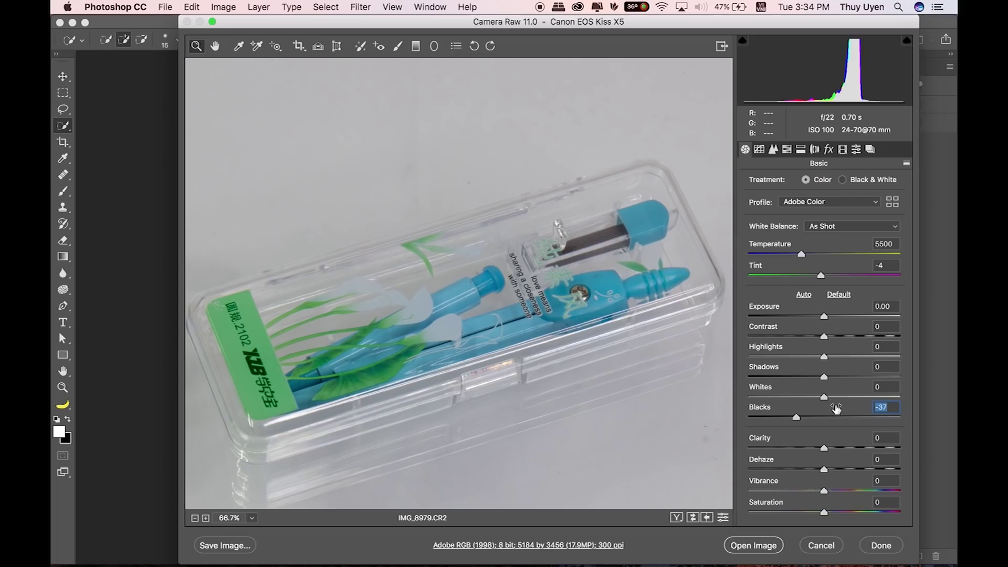
Brighten Whites to +66 and pull Shadows down toward -100
left_click_drag(824, 398, 873, 398)
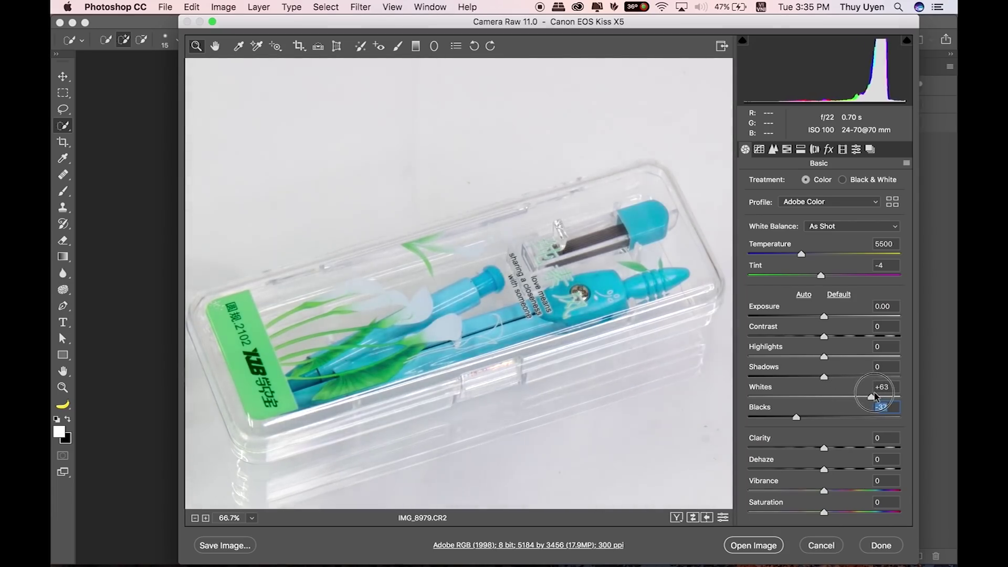
left_click_drag(873, 397, 879, 398)
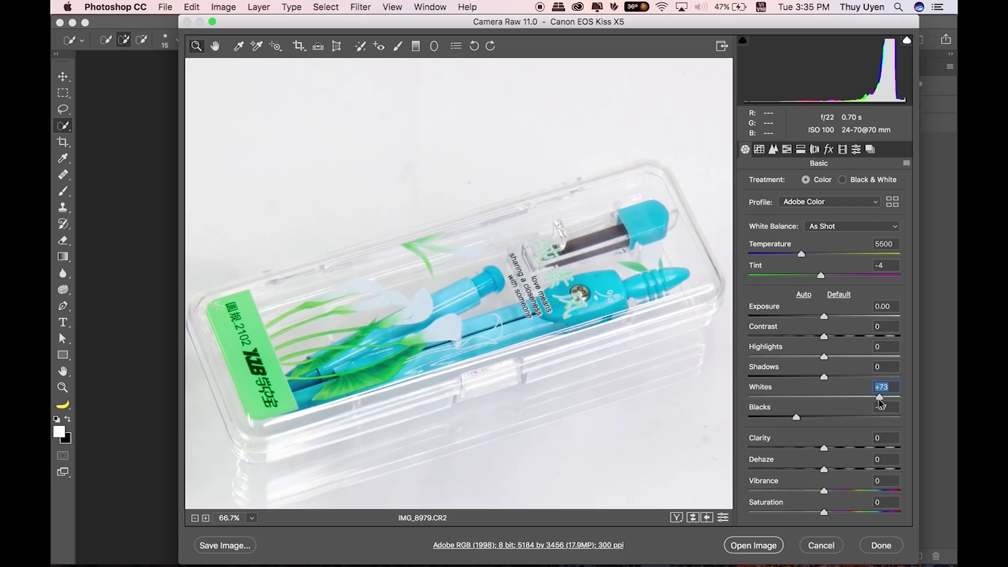
left_click_drag(882, 399, 875, 397)
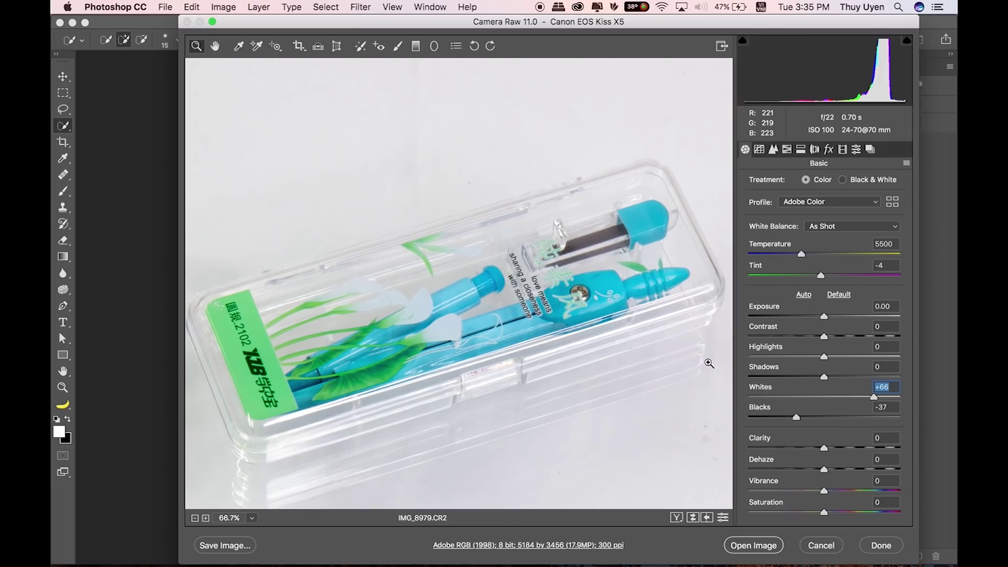
key("ctrl+minus")
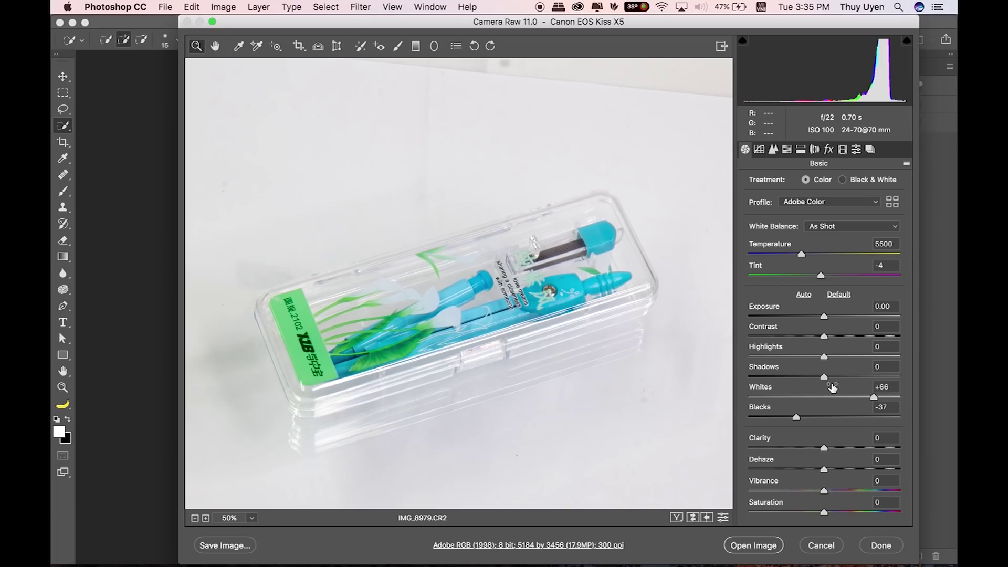
left_click_drag(825, 377, 751, 378)
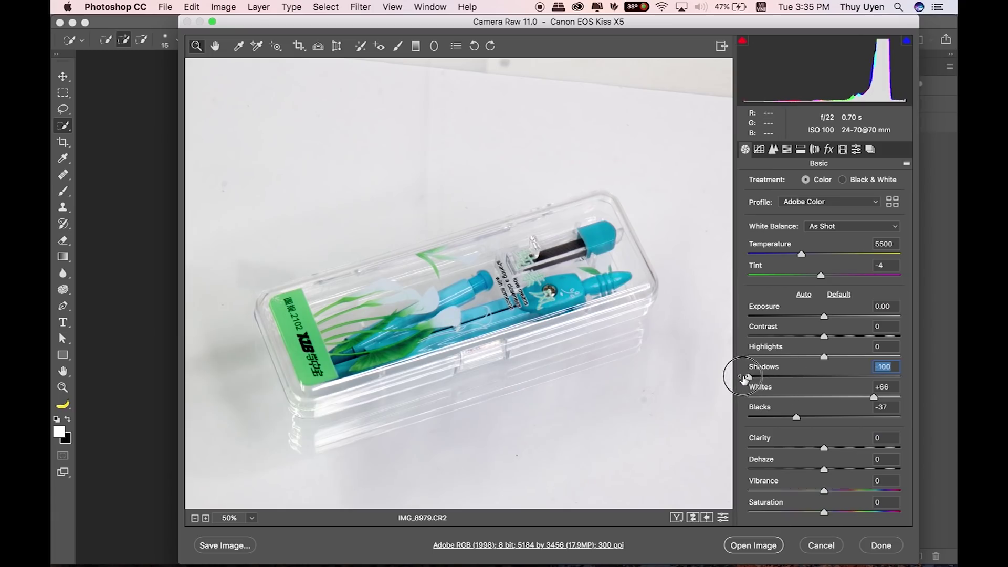
Settle Shadows at -31 and Highlights at +44, then open IMG_8979.CR2 in Photoshop
mouse_move(751, 378)
left_mouse_down()
mouse_move(807, 376)
mouse_move(847, 357)
left_mouse_up()
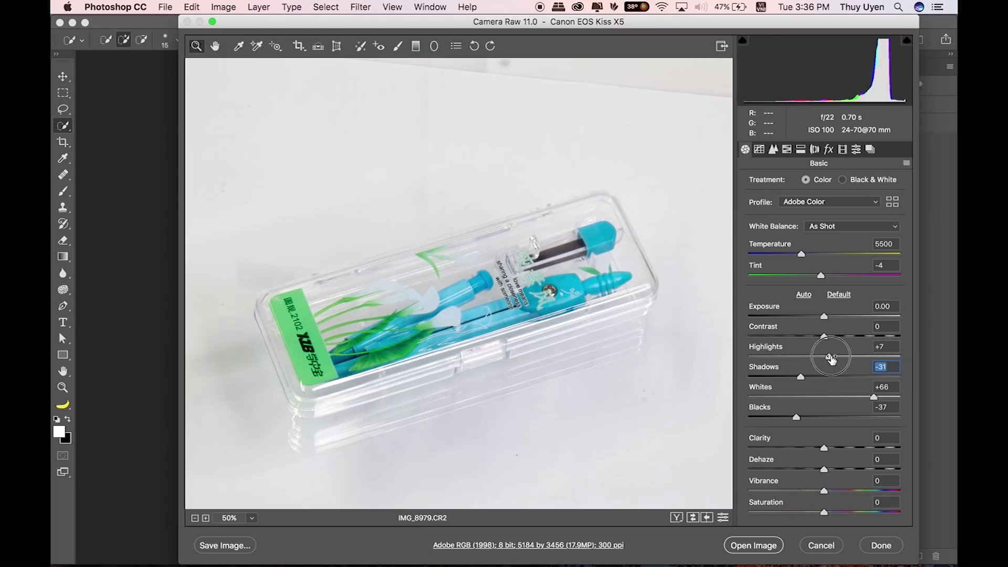
mouse_move(848, 357)
left_mouse_down()
mouse_move(903, 354)
mouse_move(857, 355)
left_mouse_up()
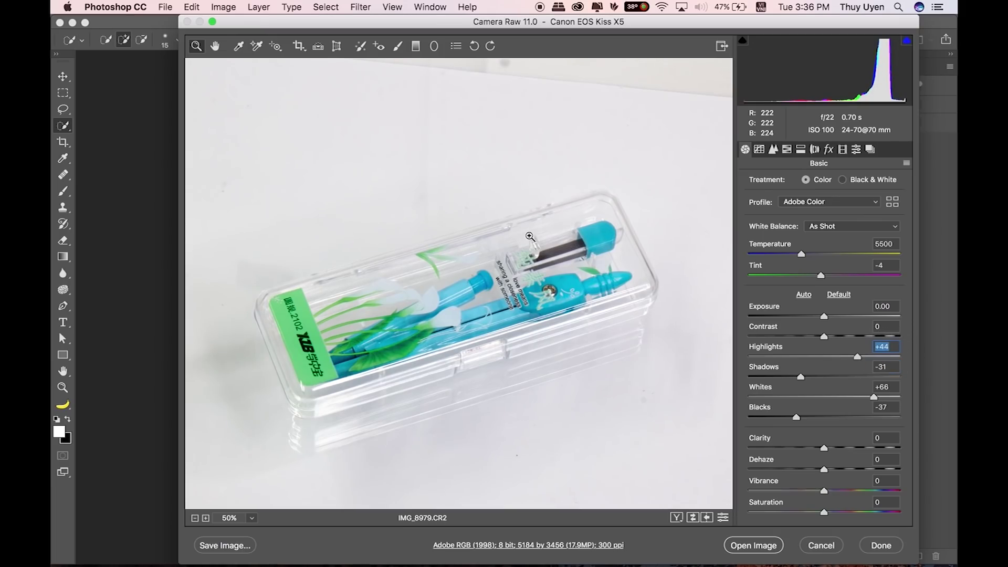
left_click(530, 237)
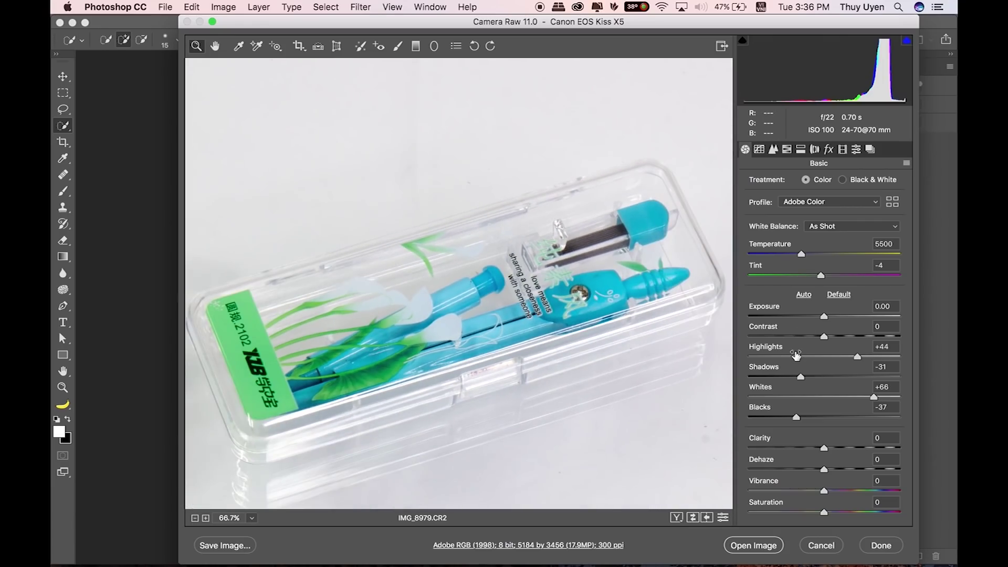
key("super+minus")
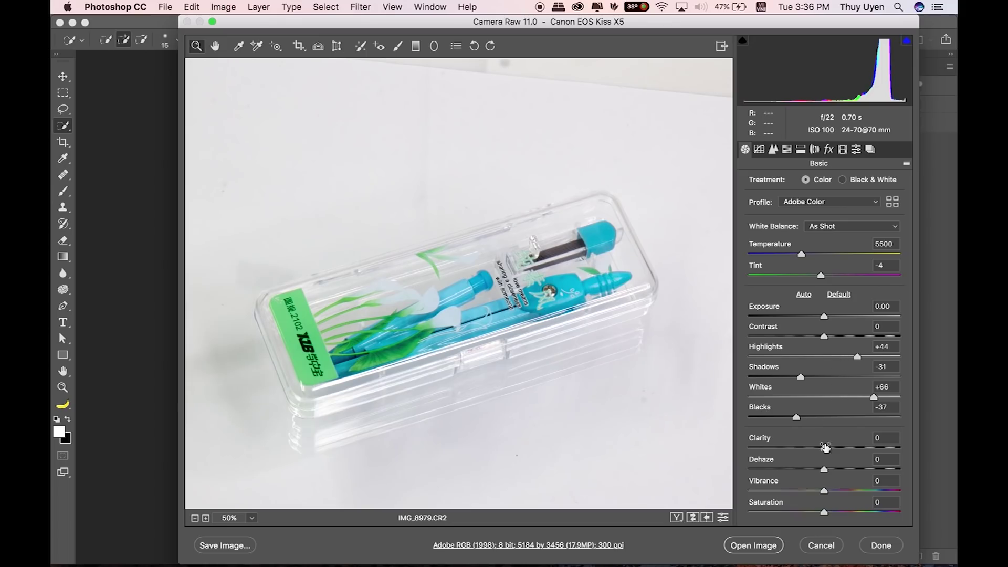
left_click(756, 549)
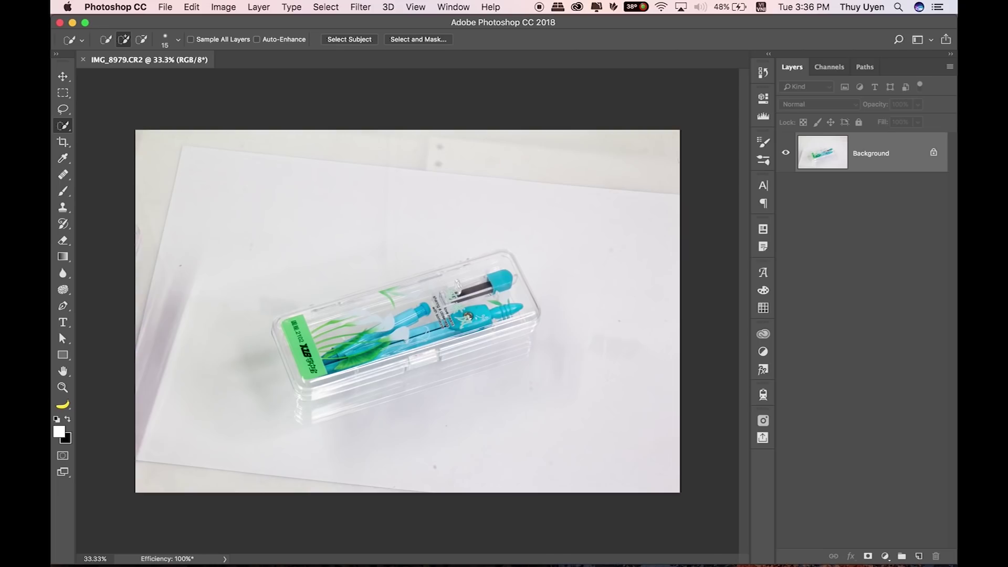
Start a Pen path along the case's top edge and around its top-right corner
scroll(461, 326, "up", 5)
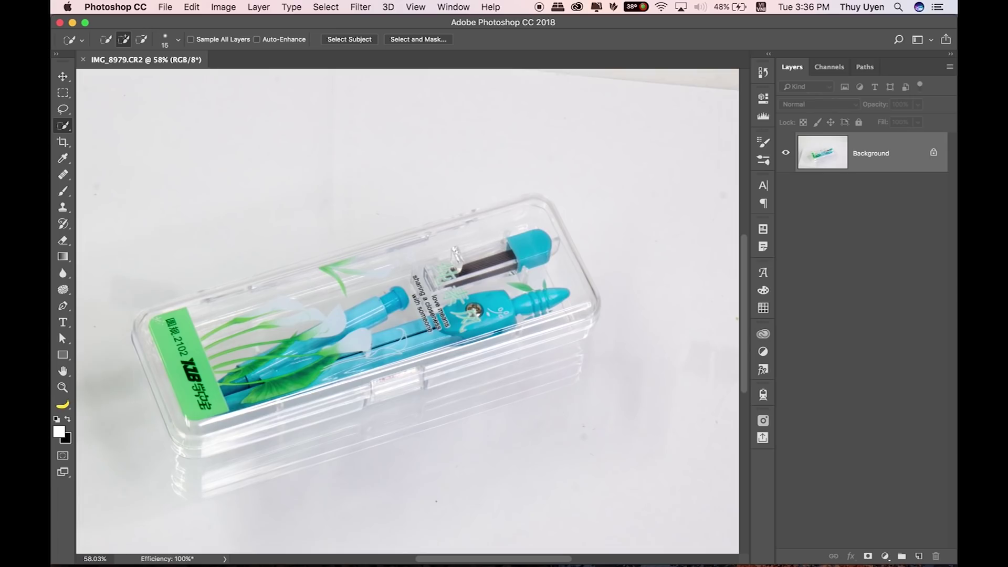
left_click(63, 306)
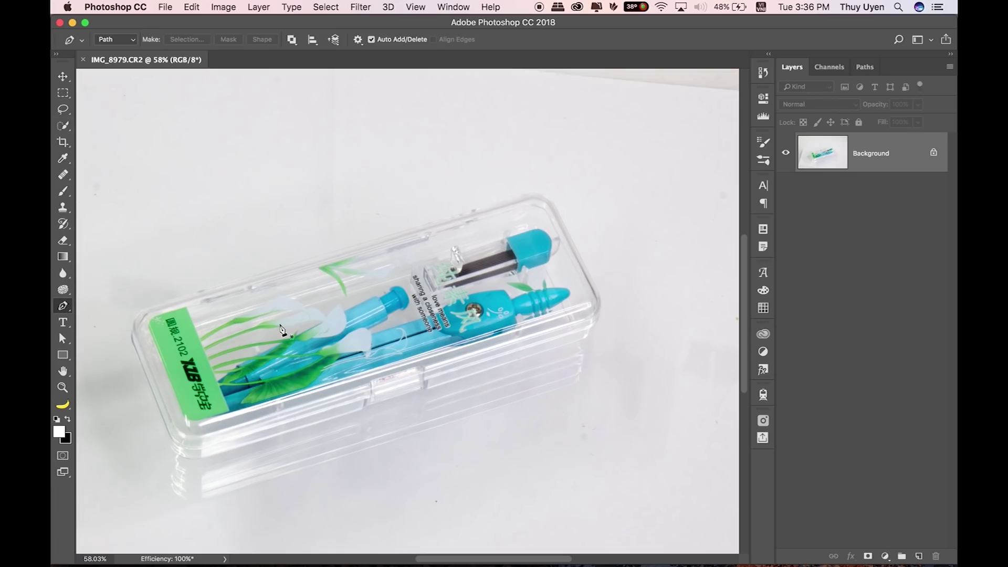
left_click_drag(139, 308, 191, 315)
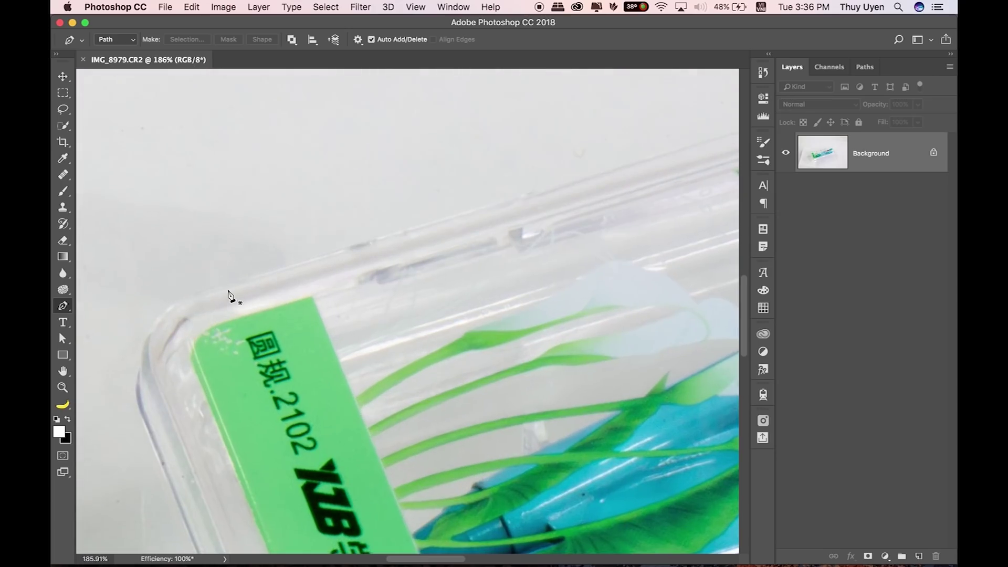
left_click(226, 284)
left_click_drag(544, 190, 605, 172)
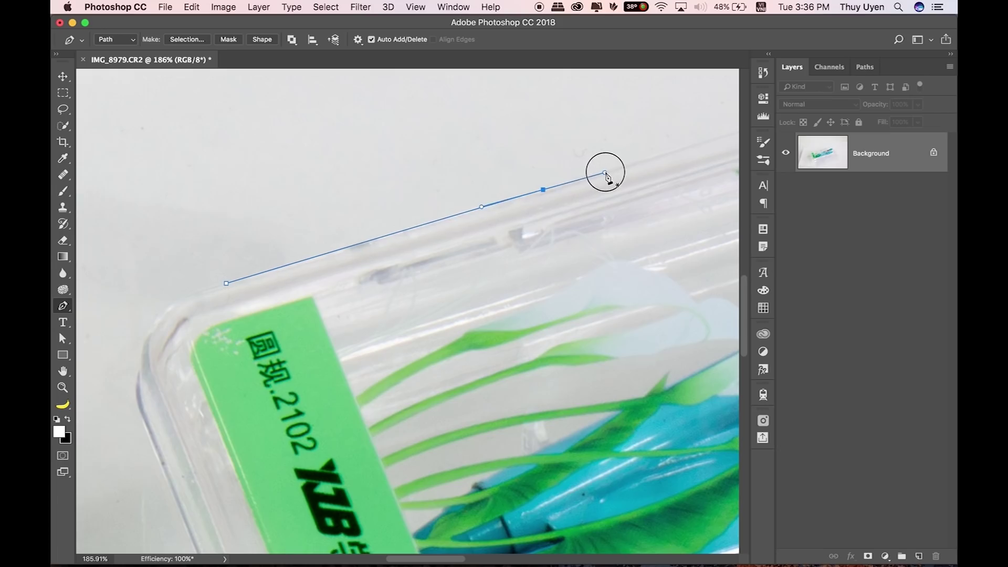
scroll(418, 274, "right", 2)
scroll(419, 275, "right", 10)
scroll(418, 274, "up", 5)
left_click_drag(597, 227, 665, 207)
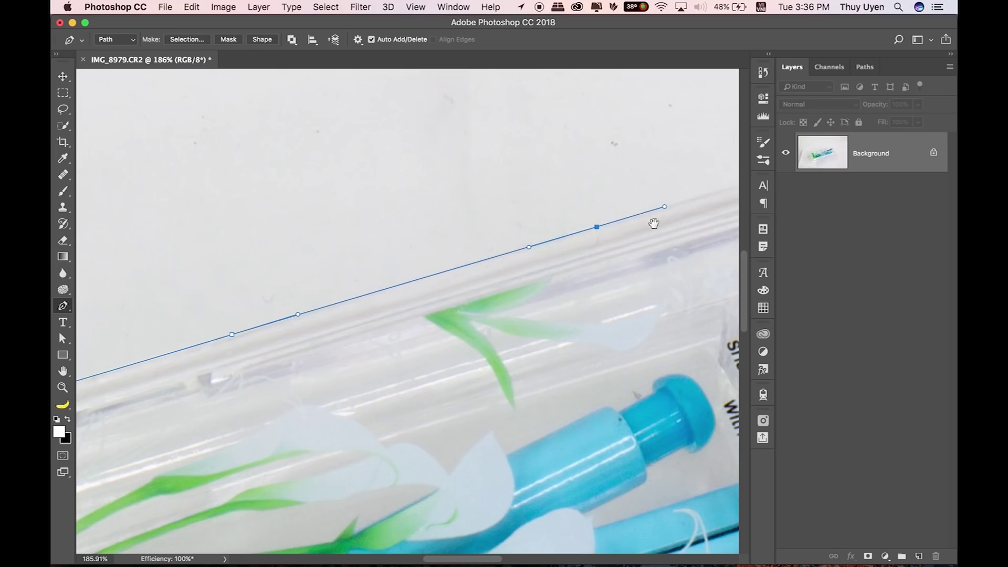
scroll(665, 207, "right", 10)
scroll(665, 207, "up", 2)
scroll(675, 180, "left", 9)
scroll(676, 180, "down", 3)
scroll(468, 282, "right", 7)
scroll(468, 281, "up", 3)
left_click_drag(520, 244, 535, 244)
left_click_drag(588, 277, 606, 306)
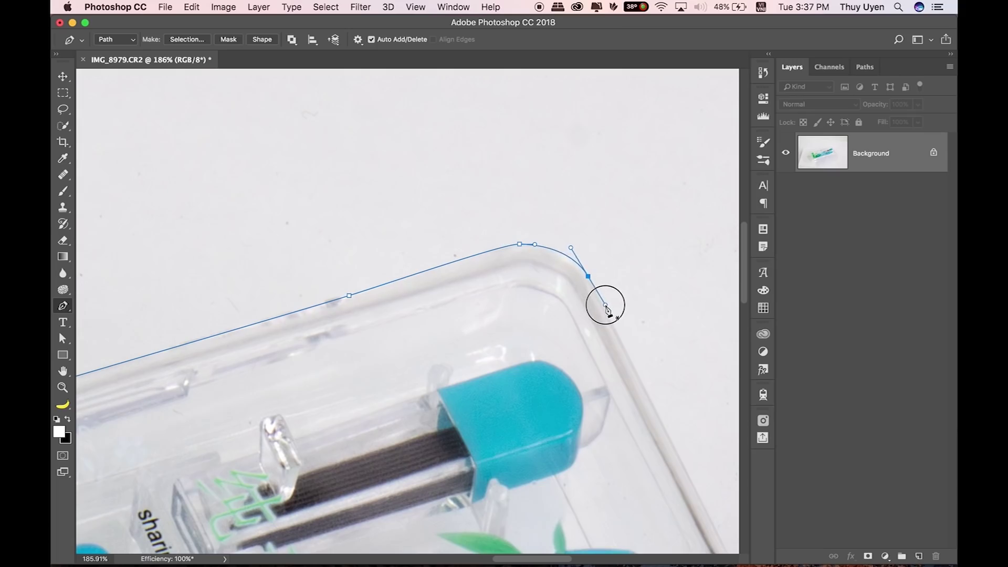
Continue the path down the right edge, along the bottom and around the bottom-left corner
scroll(603, 299, "down", 3)
scroll(604, 299, "right", 6)
left_click_drag(391, 379, 411, 423)
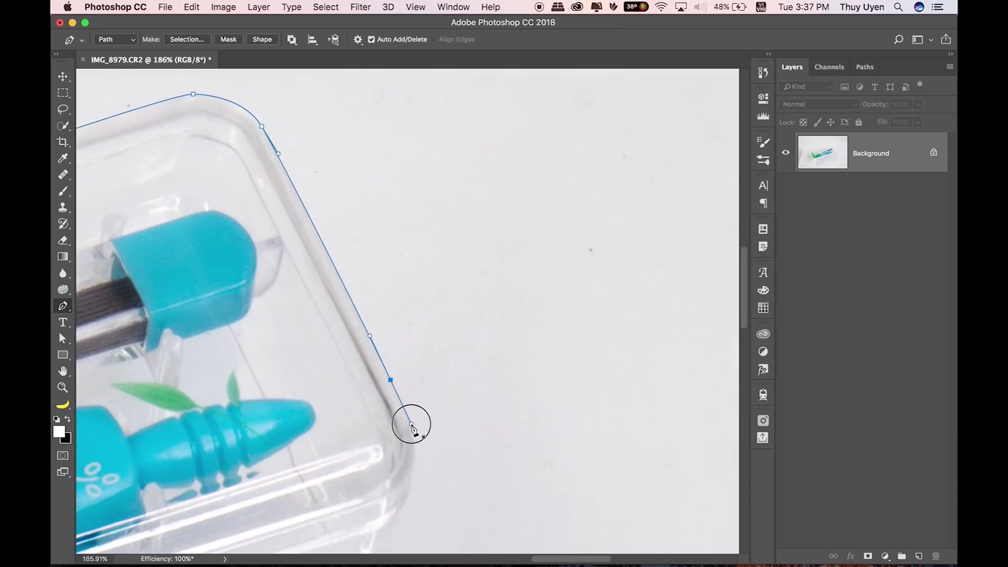
scroll(540, 259, "down", 2)
scroll(552, 331, "left", 3)
mouse_move(519, 337)
left_mouse_down()
mouse_move(493, 401)
mouse_move(514, 357)
left_mouse_up()
left_click_drag(485, 390, 457, 401)
left_click_drag(511, 333, 608, 266)
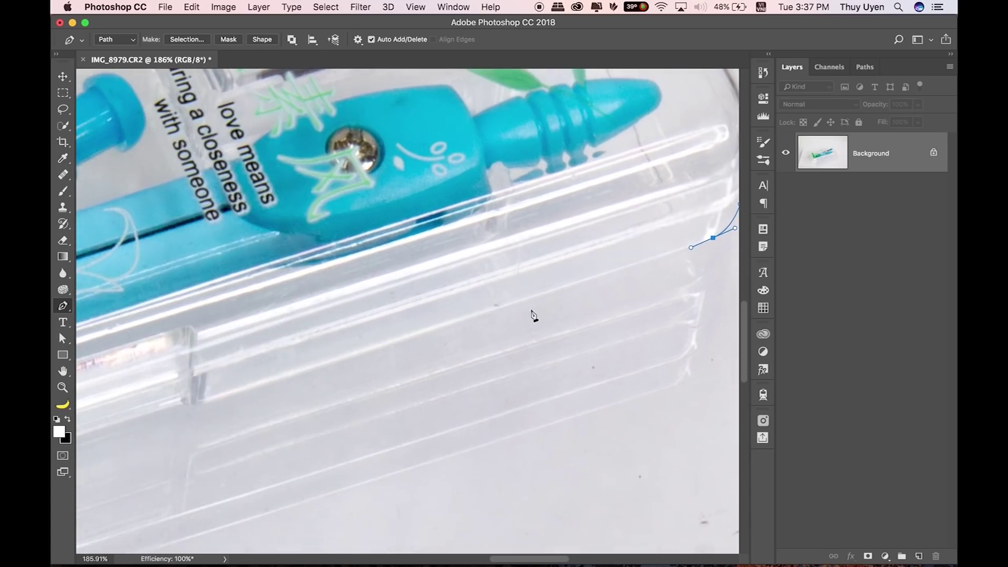
left_click_drag(342, 394, 378, 387)
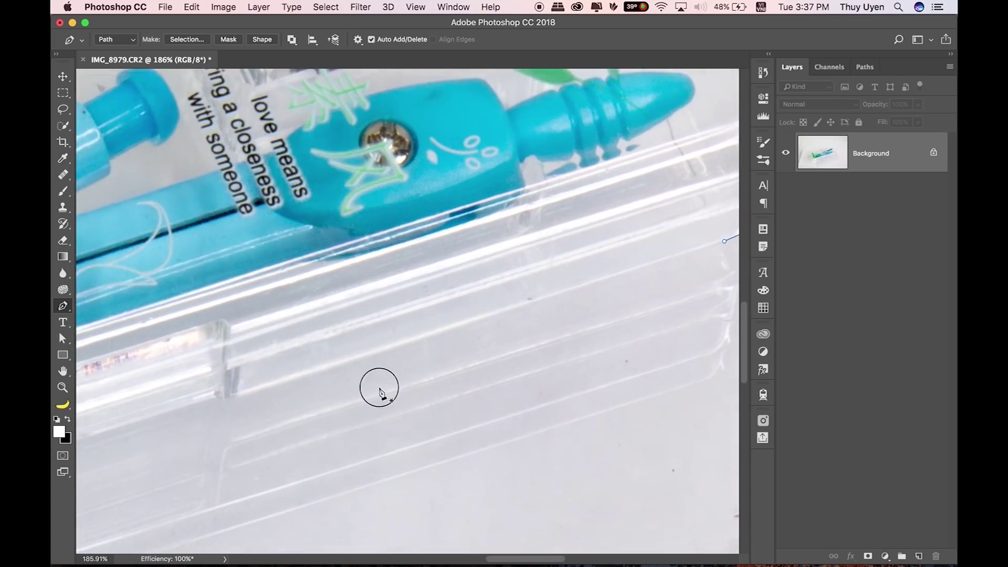
left_click(284, 383)
mouse_move(225, 398)
left_mouse_down()
mouse_move(474, 312)
mouse_move(391, 356)
left_mouse_up()
left_click(296, 355)
scroll(404, 354, "left", 5)
scroll(367, 368, "left", 10)
scroll(367, 368, "down", 3)
left_click(312, 381)
left_click_drag(188, 386, 159, 373)
Trace up the left edge and close the path on its starting anchor
left_click(153, 320)
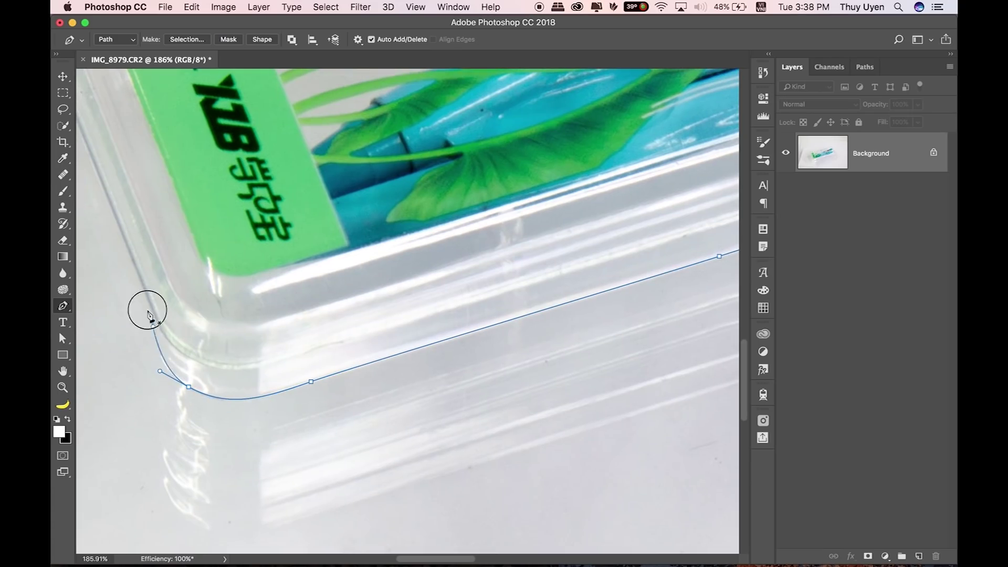
left_click(143, 290)
scroll(262, 315, "left", 4)
scroll(367, 331, "up", 5)
left_click(266, 226)
left_click(250, 186)
scroll(284, 194, "up", 4)
left_click_drag(256, 220, 256, 192)
left_click(342, 136)
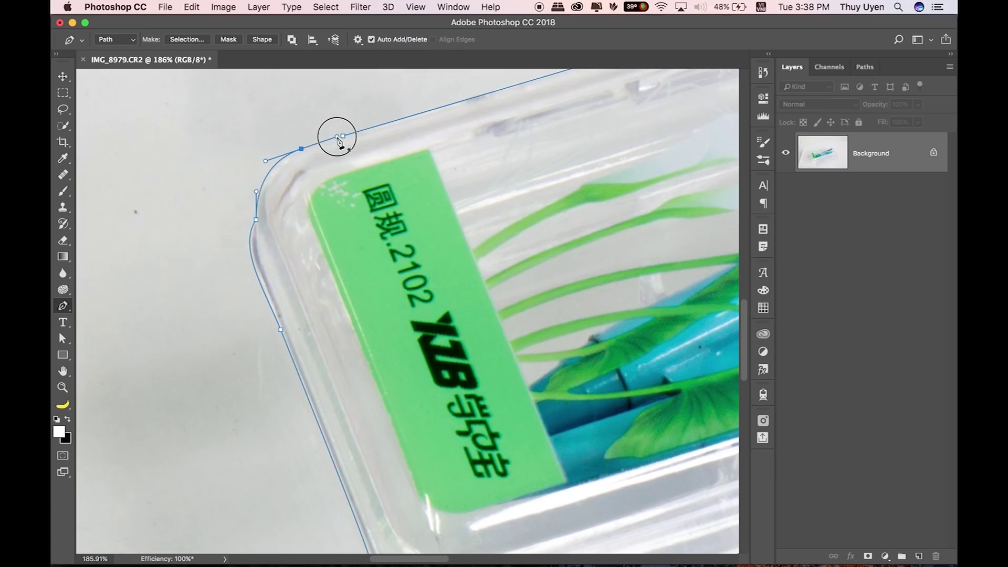
Switch to a different workspace layout and view the whole case at 66.7%
key("super+1")
left_click(917, 40)
left_click(887, 50)
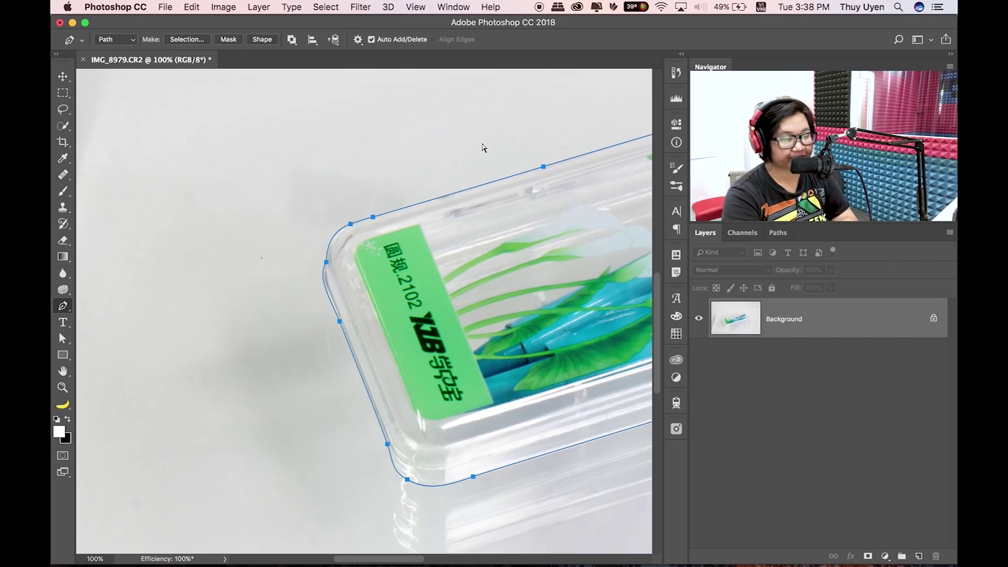
key("super+minus")
left_click_drag(498, 185, 254, 201)
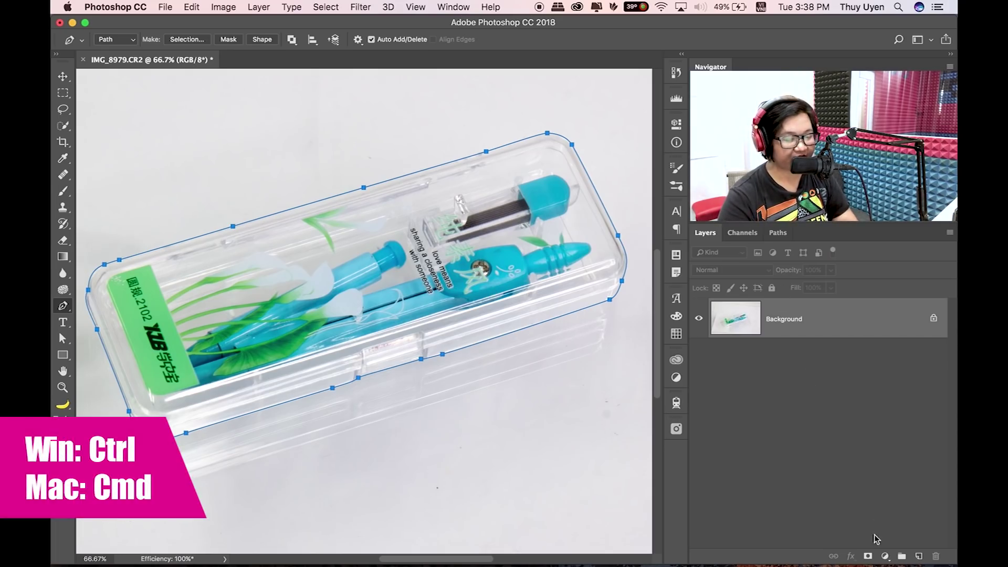
Mask the case layer with the traced outline and deselect the path
left_click(868, 557, "super")
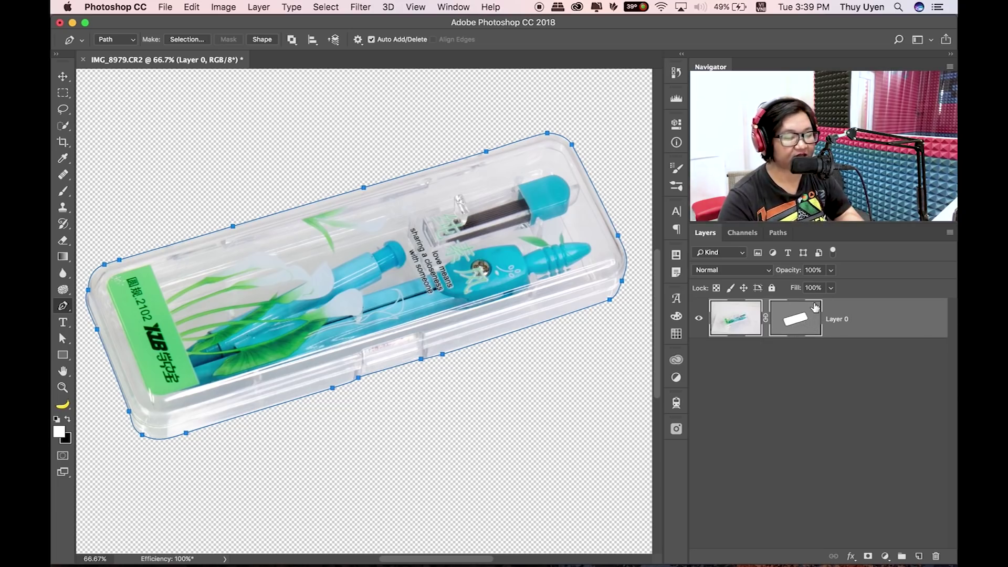
left_click(813, 323)
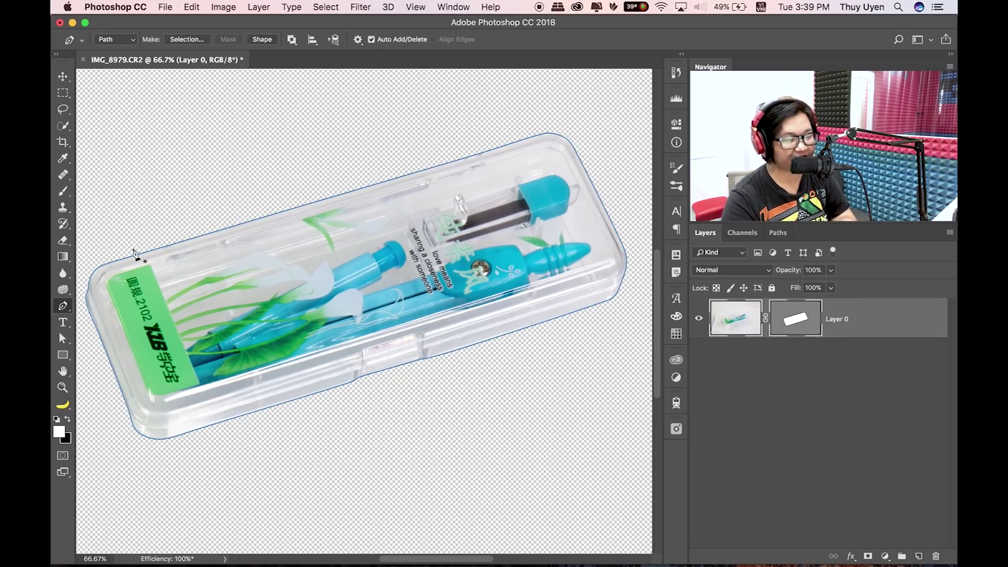
left_click(63, 339)
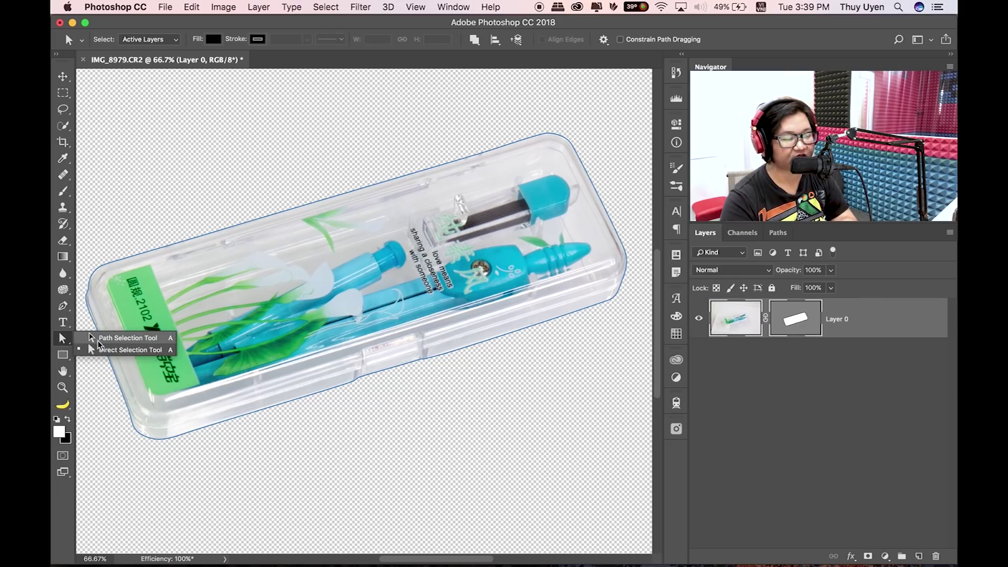
left_click(98, 350)
left_click(63, 341)
left_click(98, 336)
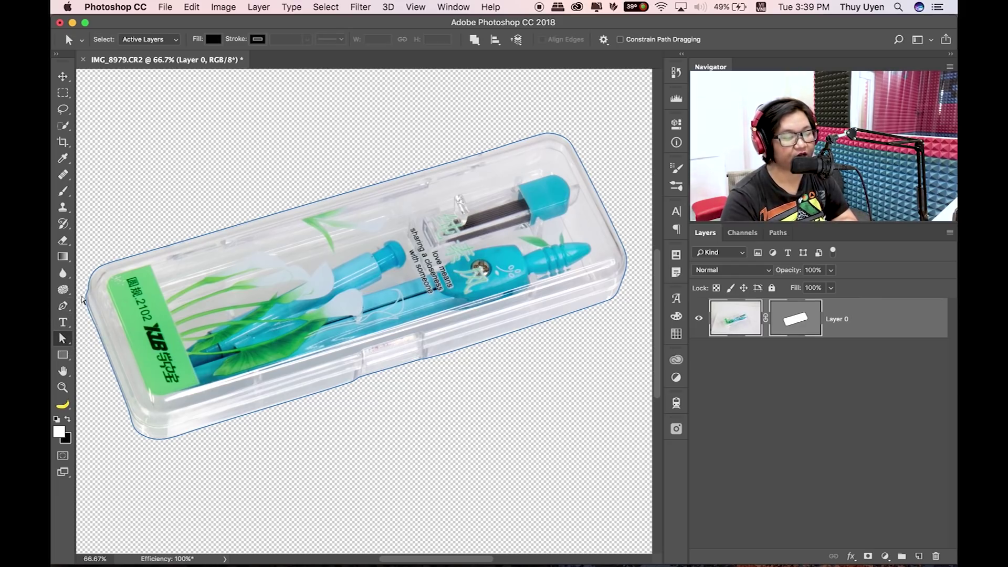
left_click(250, 223)
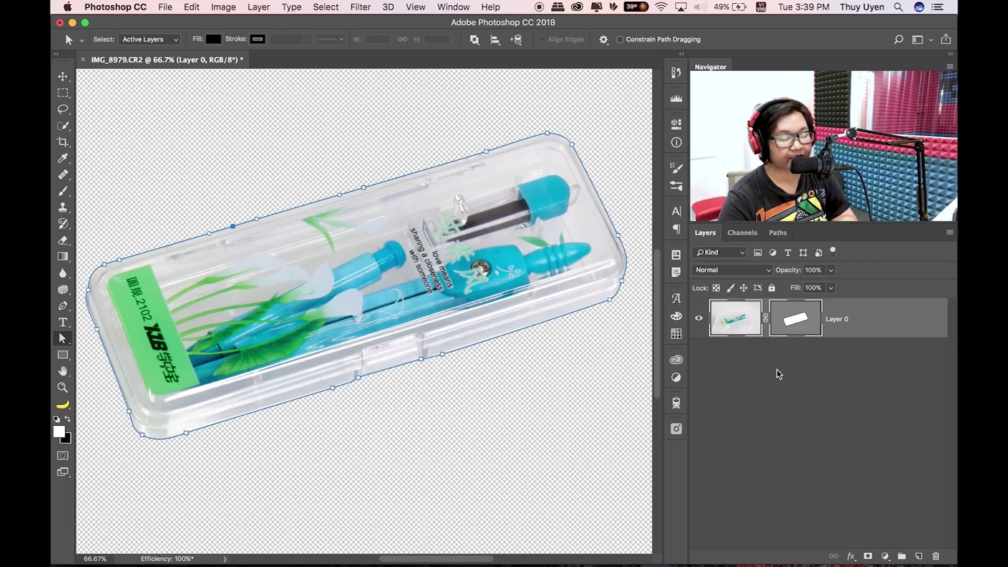
left_click(792, 371)
Add a new layer below the pencil case layer and fill it with white
key("v")
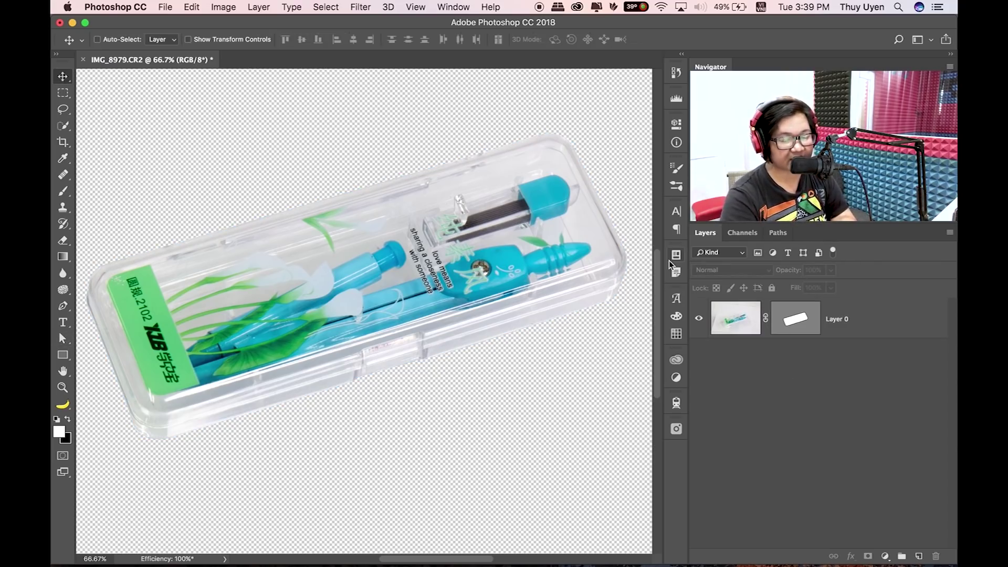
key("ctrl+minus")
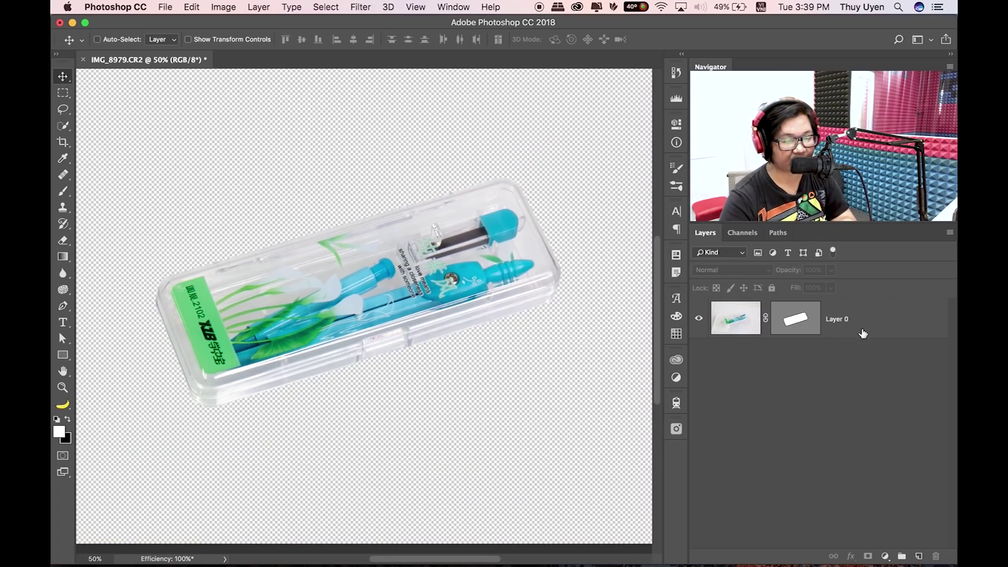
left_click(863, 333)
left_click(919, 556)
mouse_move(810, 329)
left_mouse_down()
mouse_move(805, 404)
mouse_move(804, 373)
left_mouse_up()
key("alt+BackSpace")
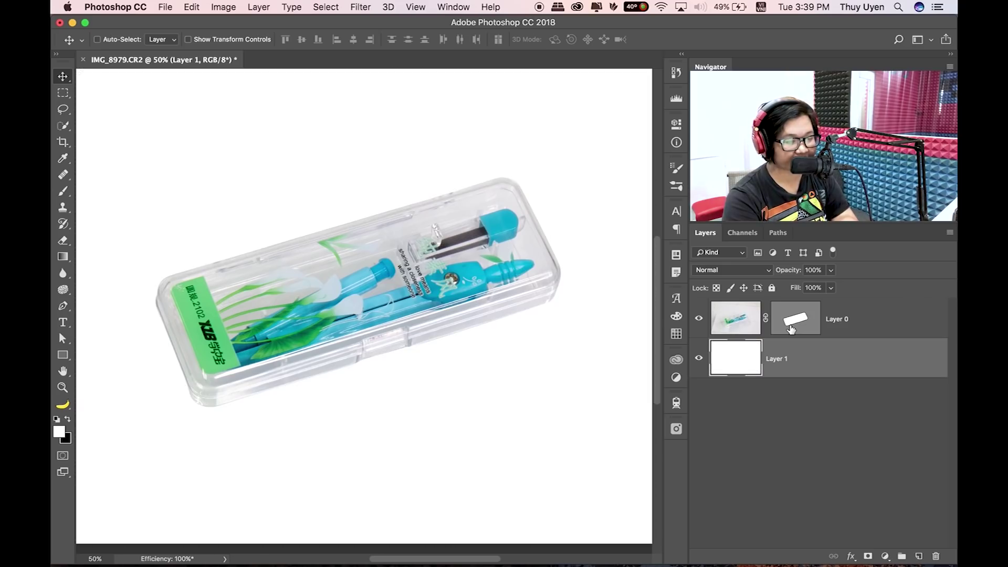
key("super+minus")
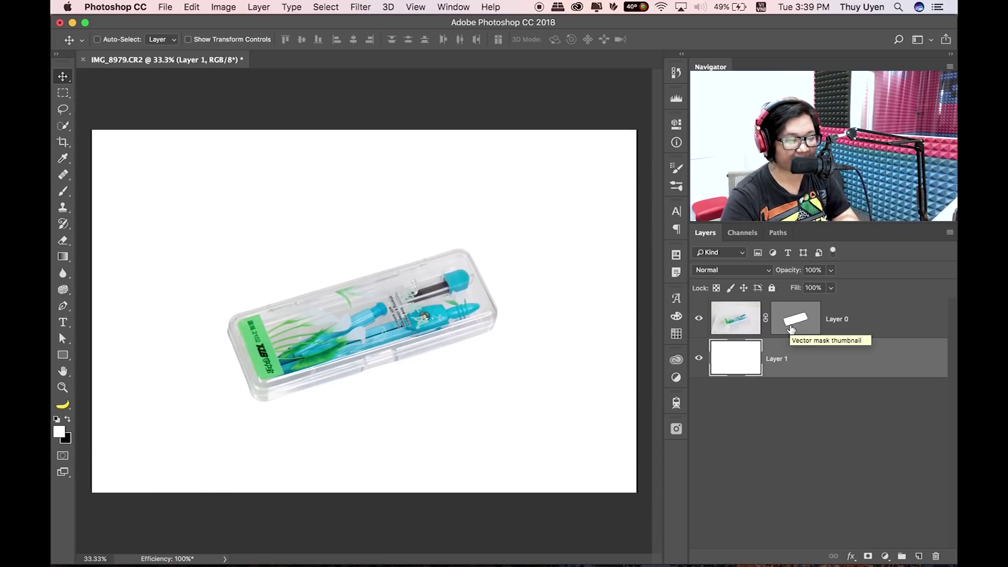
Rename the white layer 'white bg' and bring up the Pexels panel
double_click(776, 359)
type("wh")
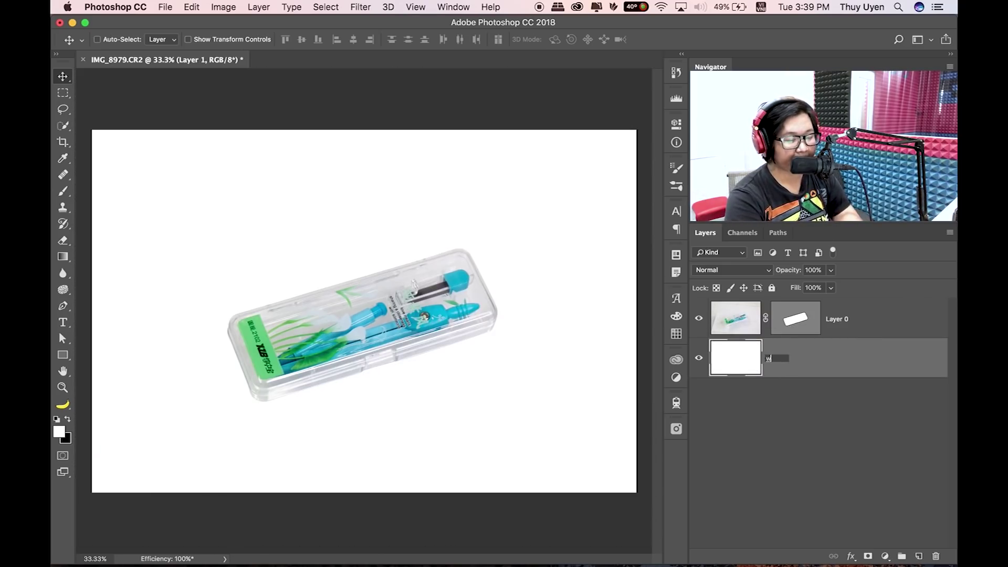
type("ite bg")
key("Return")
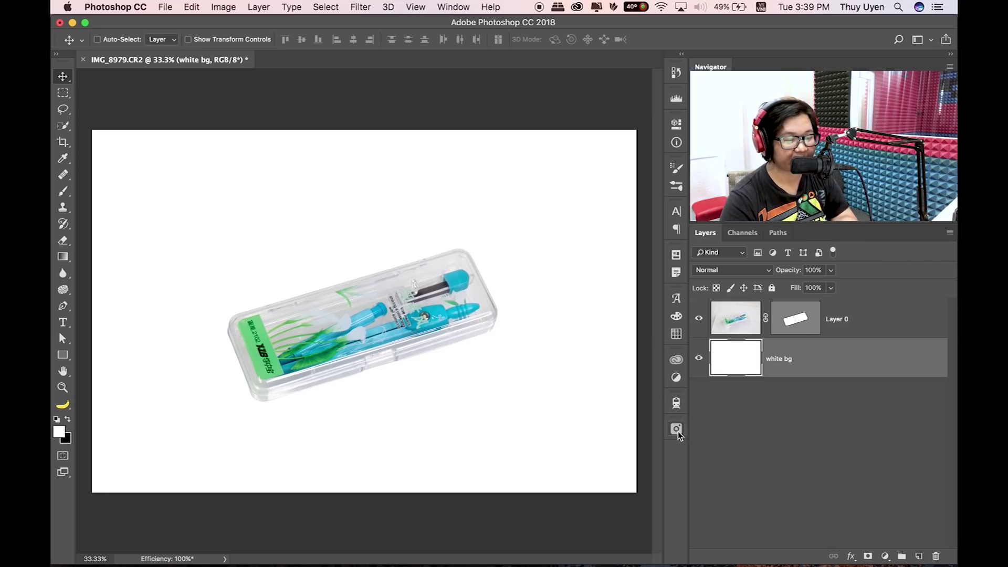
left_click(677, 430)
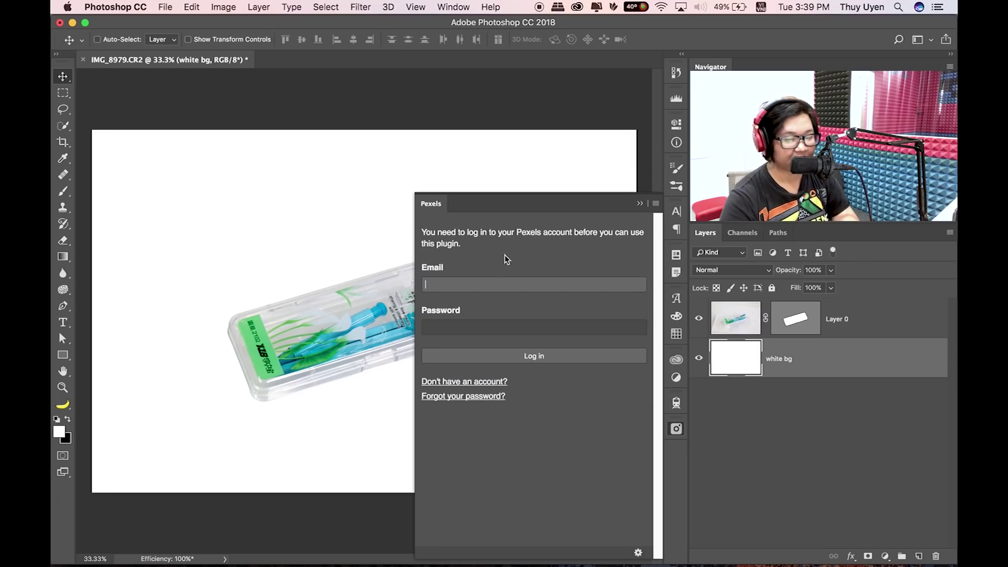
Log in to Pexels with the account e-mail and password
key("Tab")
type("**************")
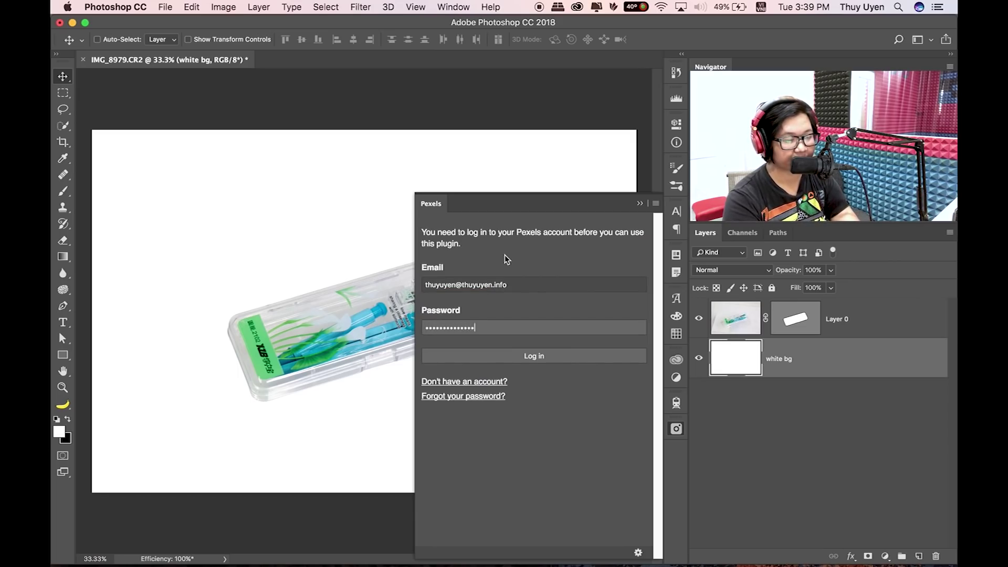
key("Return")
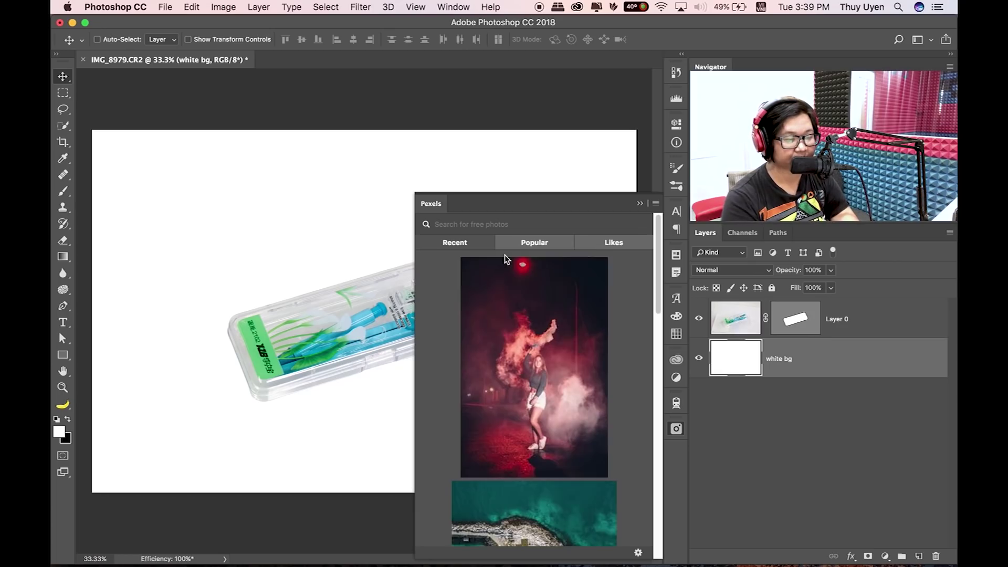
Search Pexels for 'ground' and browse through the results
left_click(513, 218)
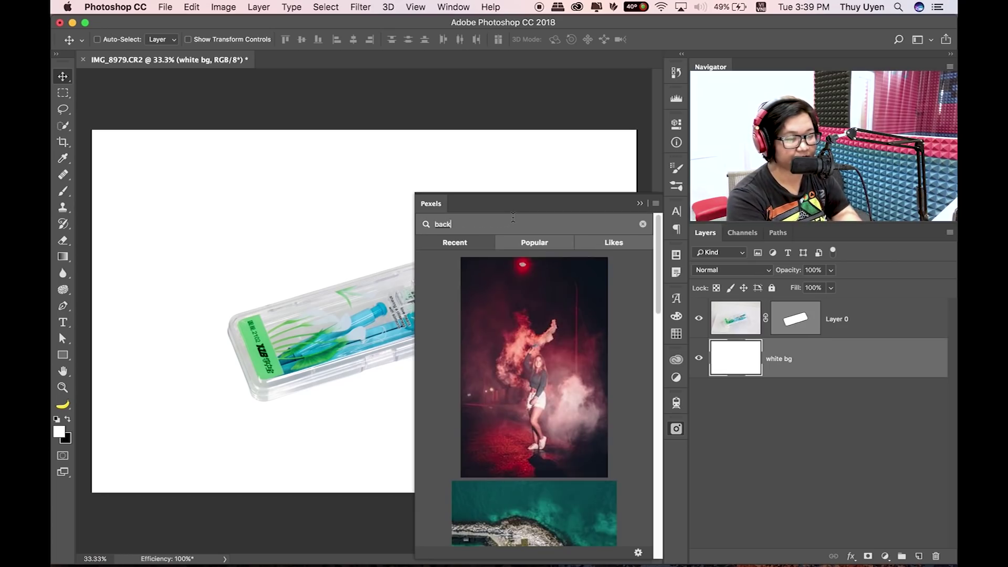
type("ground")
key("Return")
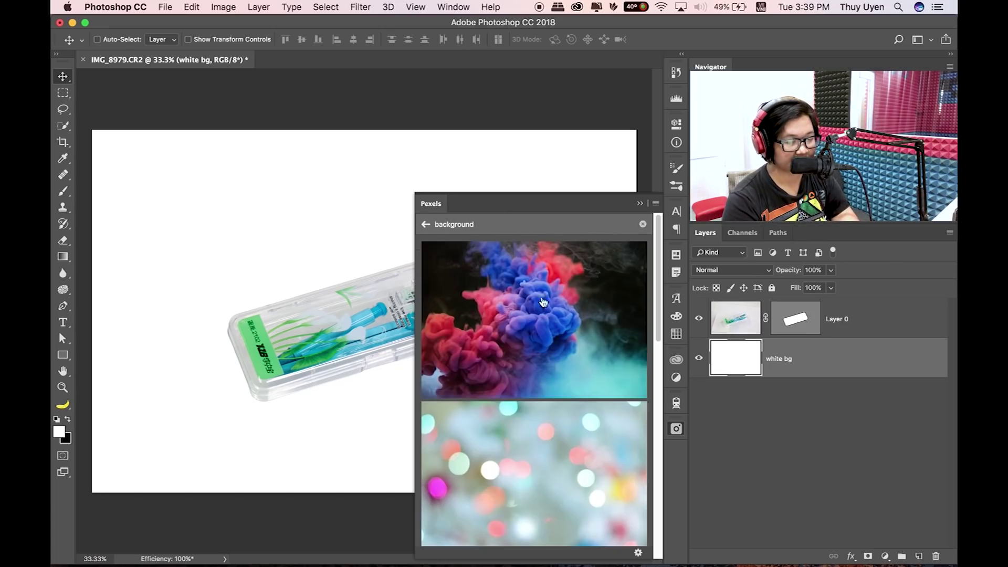
scroll(540, 315, "down", 5)
scroll(535, 341, "down", 5)
scroll(530, 368, "down", 5)
scroll(525, 389, "down", 5)
scroll(524, 399, "down", 5)
scroll(523, 398, "down", 5)
scroll(524, 399, "down", 5)
scroll(524, 399, "down", 5)
scroll(523, 399, "down", 5)
scroll(524, 398, "down", 5)
scroll(523, 398, "down", 5)
scroll(524, 399, "down", 3)
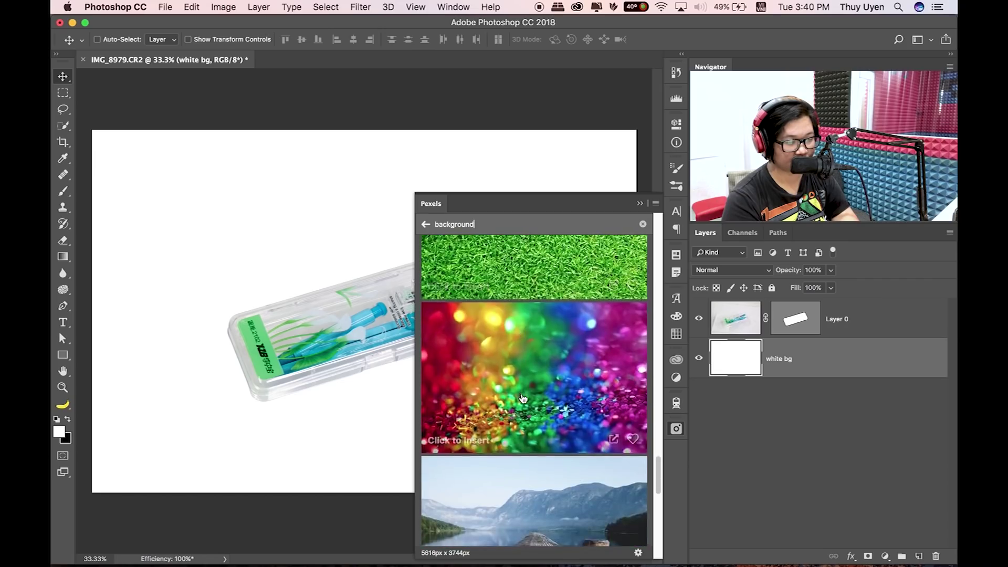
scroll(524, 398, "down", 5)
Search for table photos and insert the plain wooden plank texture
key("ctrl+a")
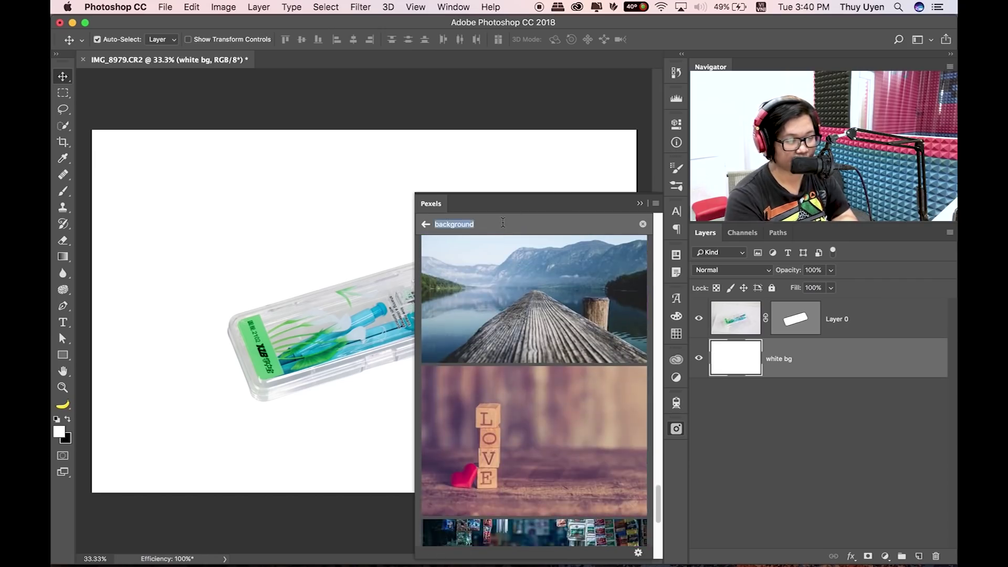
type("table")
key("Return")
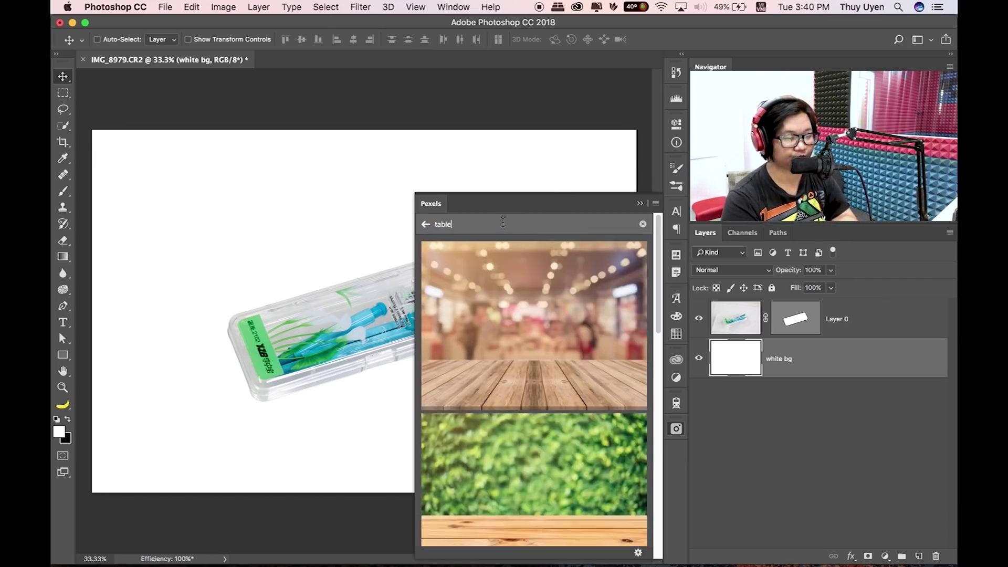
scroll(525, 384, "down", 5)
scroll(523, 383, "down", 5)
scroll(522, 383, "down", 5)
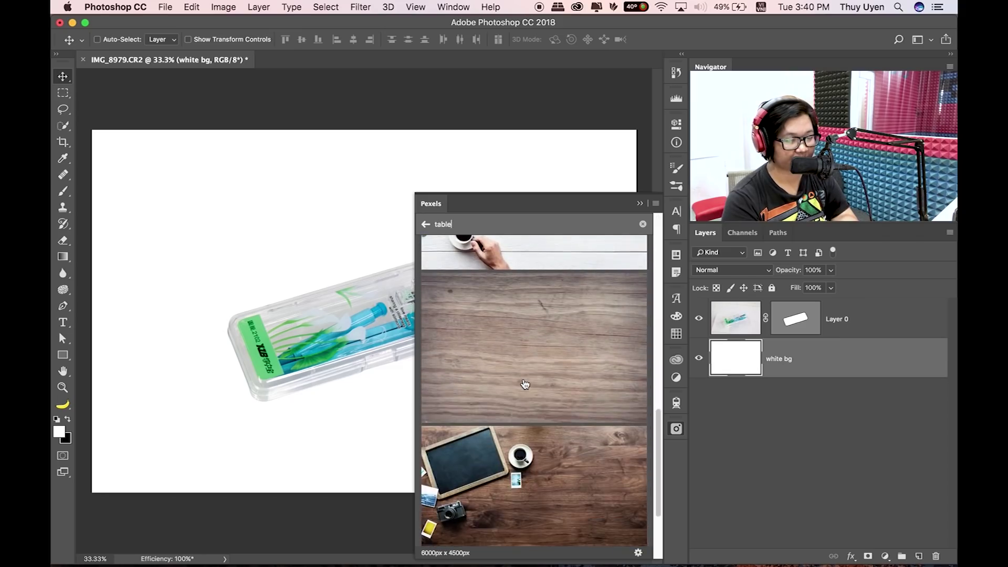
left_click(563, 363)
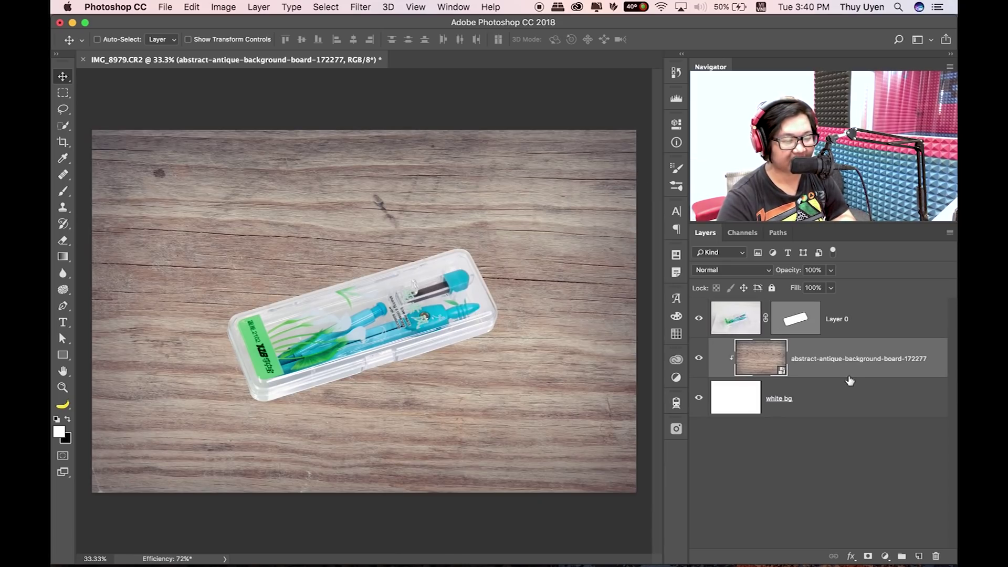
Release the wood photo's clipping mask and toggle its visibility to compare
left_click(847, 378, "alt")
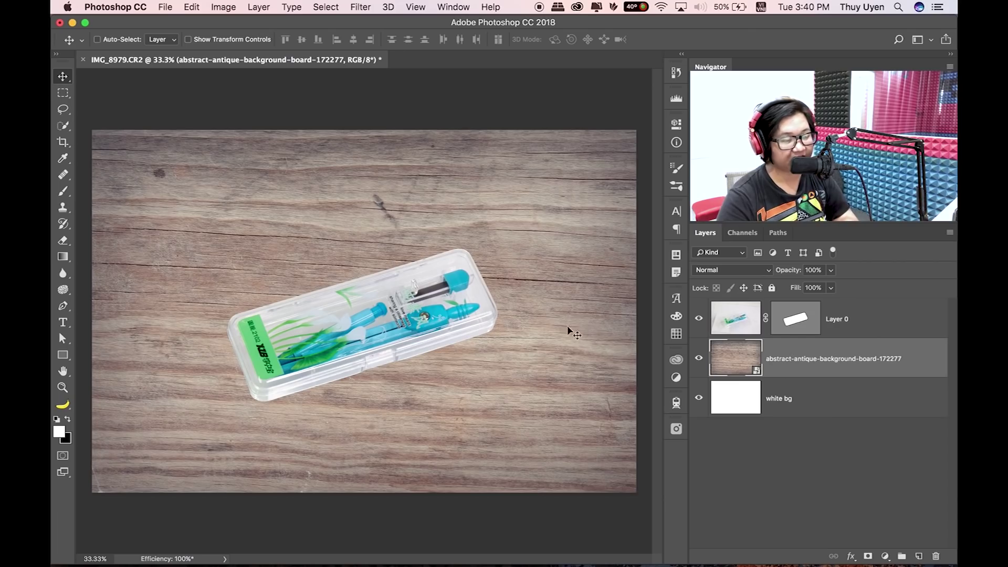
left_click(435, 345, "super")
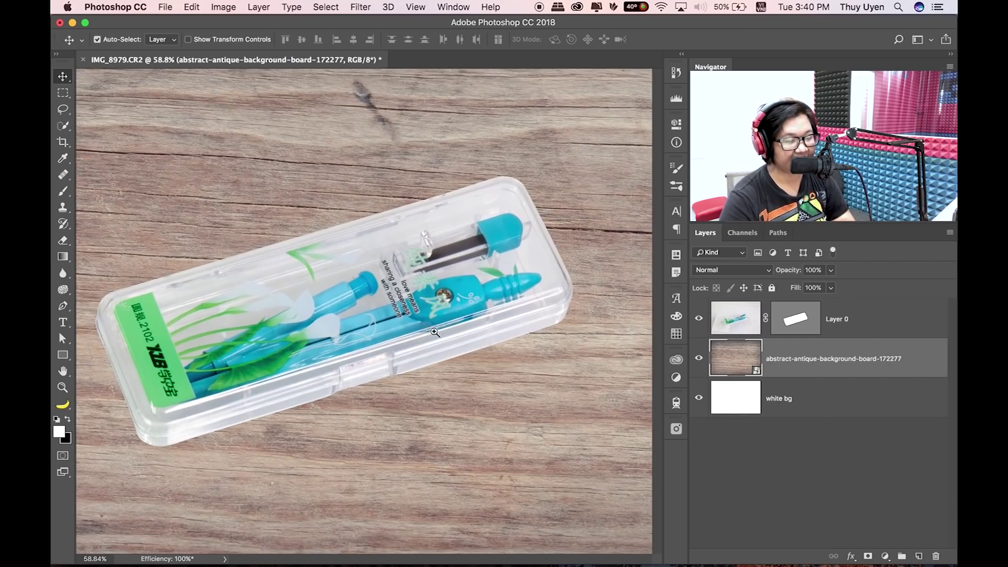
left_click(699, 360)
left_click(700, 359)
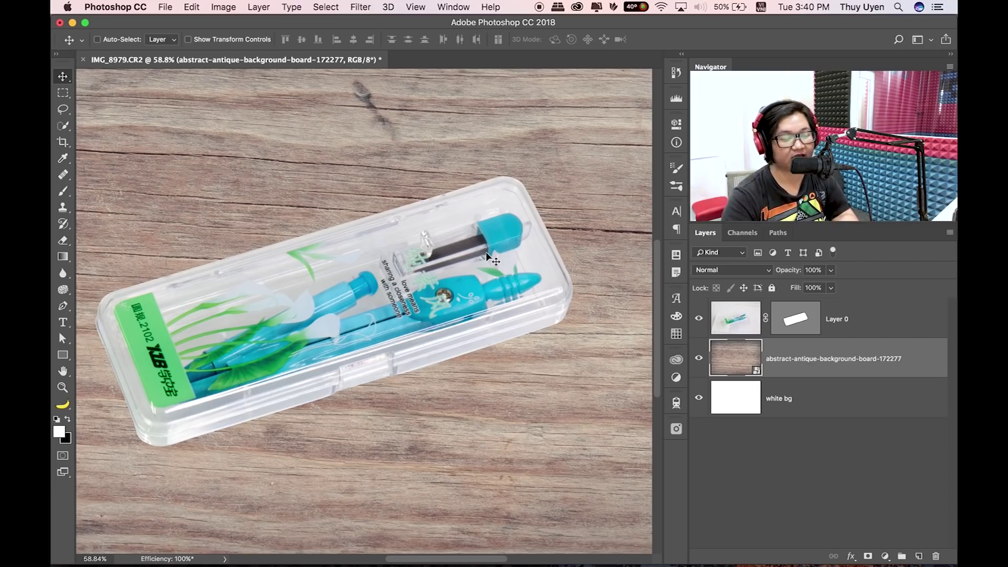
key("super+z")
key("super+minus")
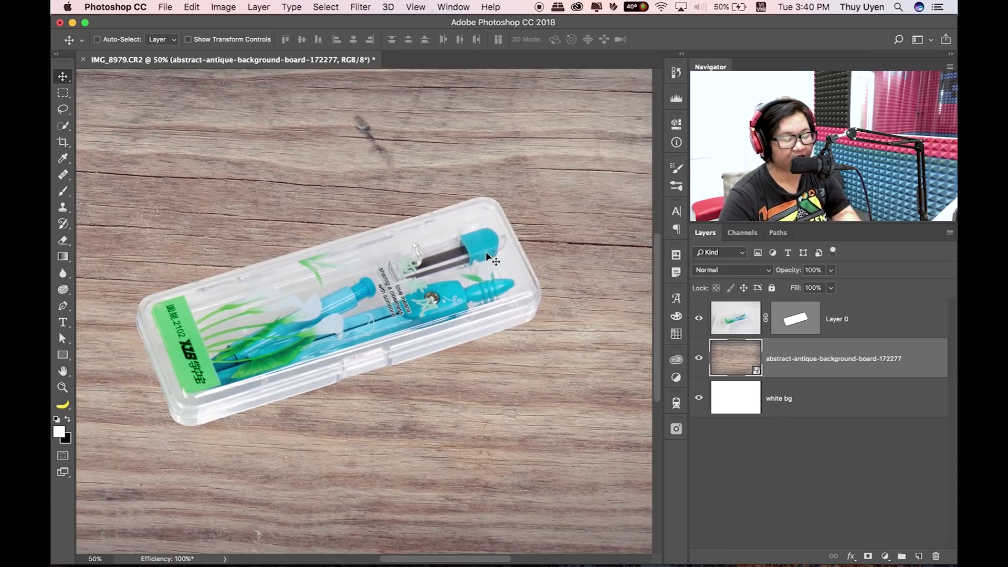
left_click(699, 358)
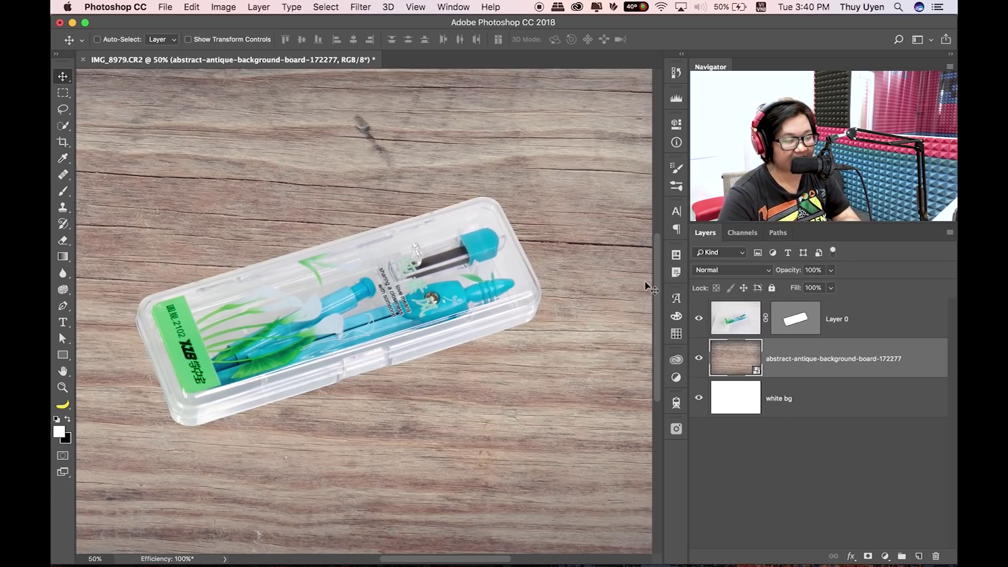
Move the pencil case up and right on the wood, then reselect Layer 0
left_click_drag(478, 268, 546, 231)
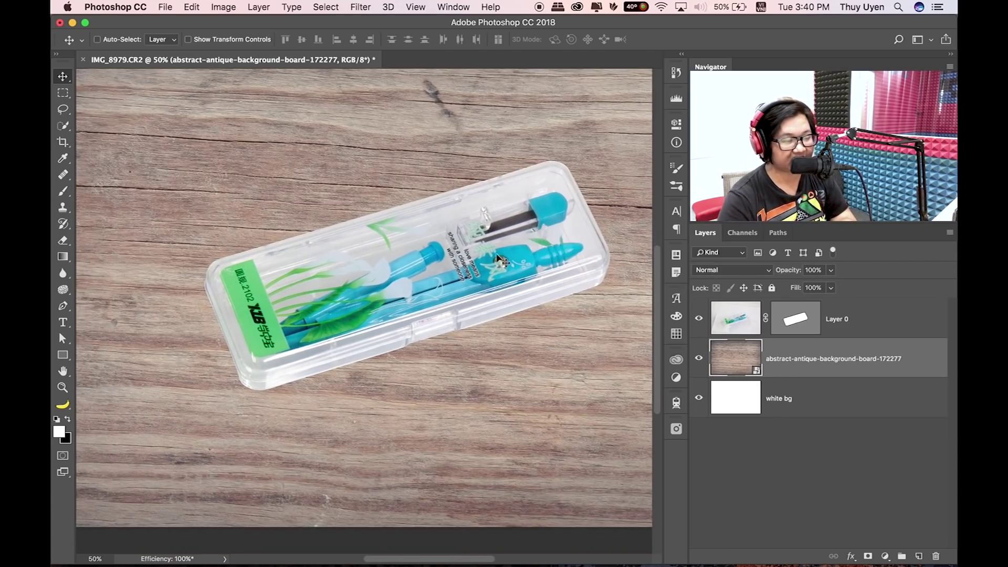
left_click_drag(546, 227, 553, 233)
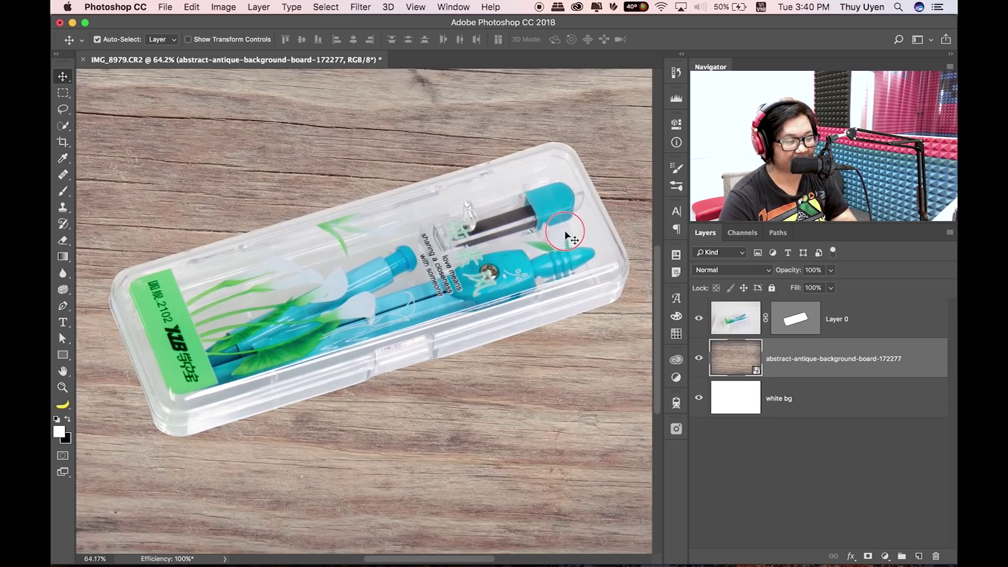
scroll(578, 294, "up", 2)
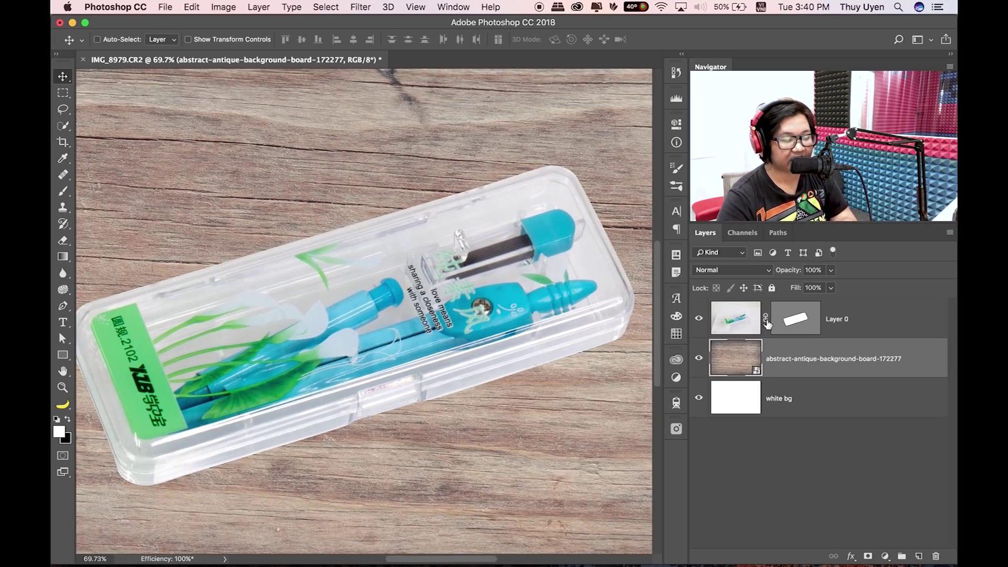
left_click(746, 321)
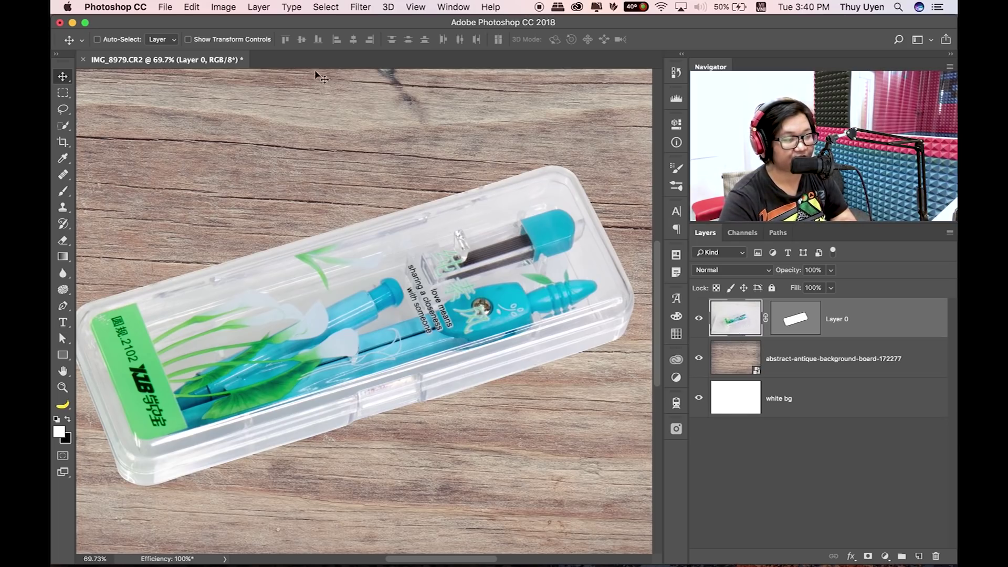
left_click(325, 7)
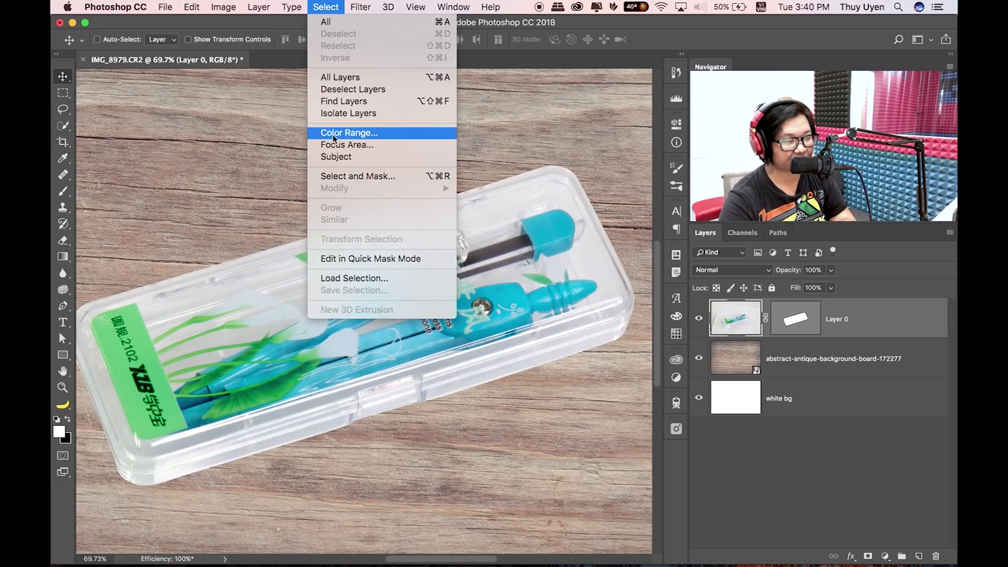
Sample the case in Color Range and set Fuzziness to 15
left_click(353, 134)
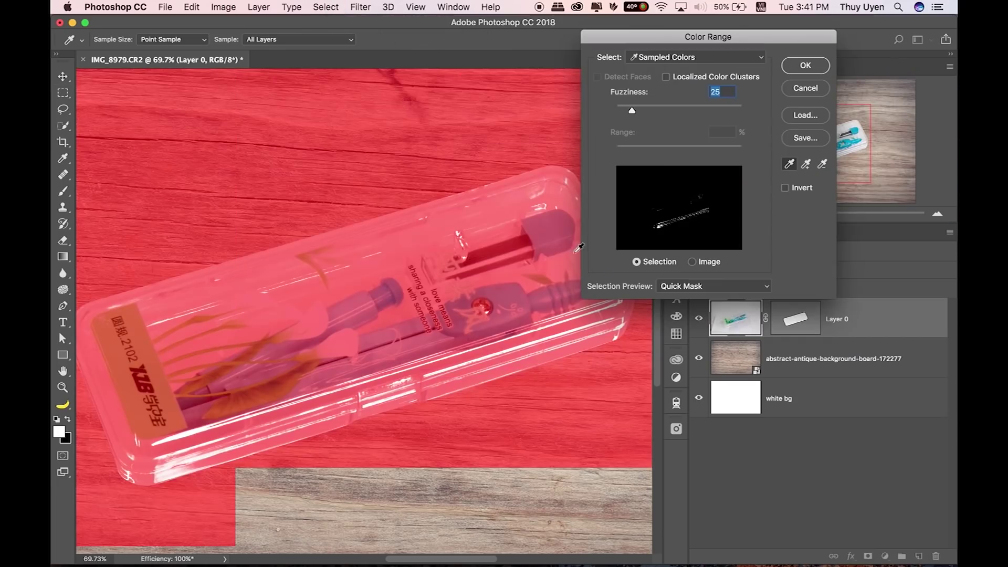
left_click_drag(672, 38, 708, 88)
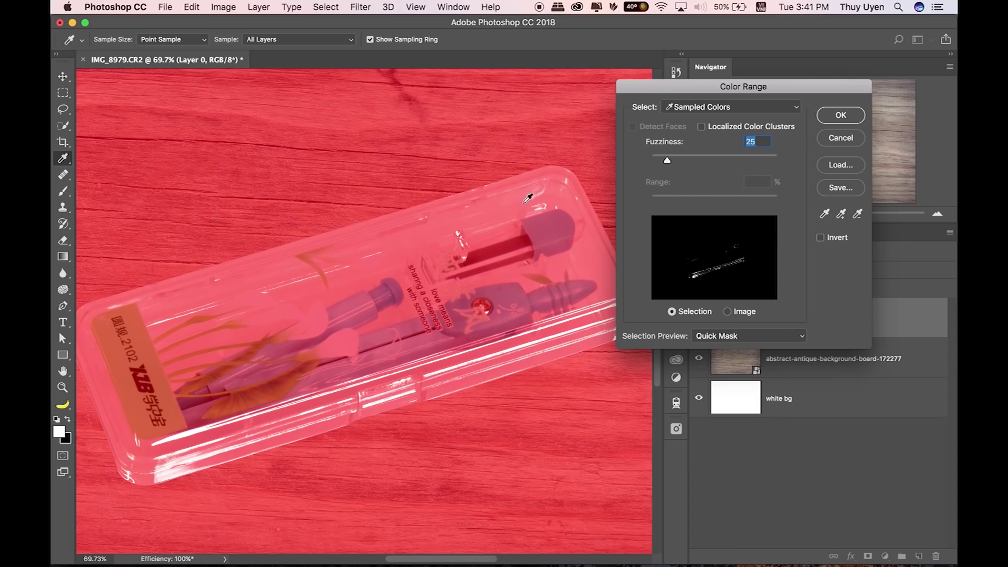
left_click(499, 205)
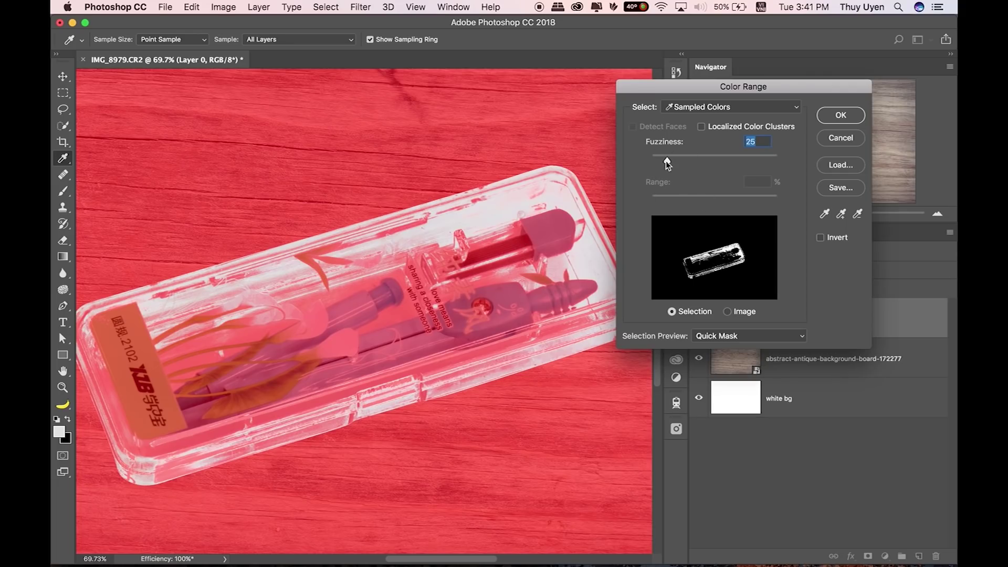
left_click_drag(666, 160, 660, 159)
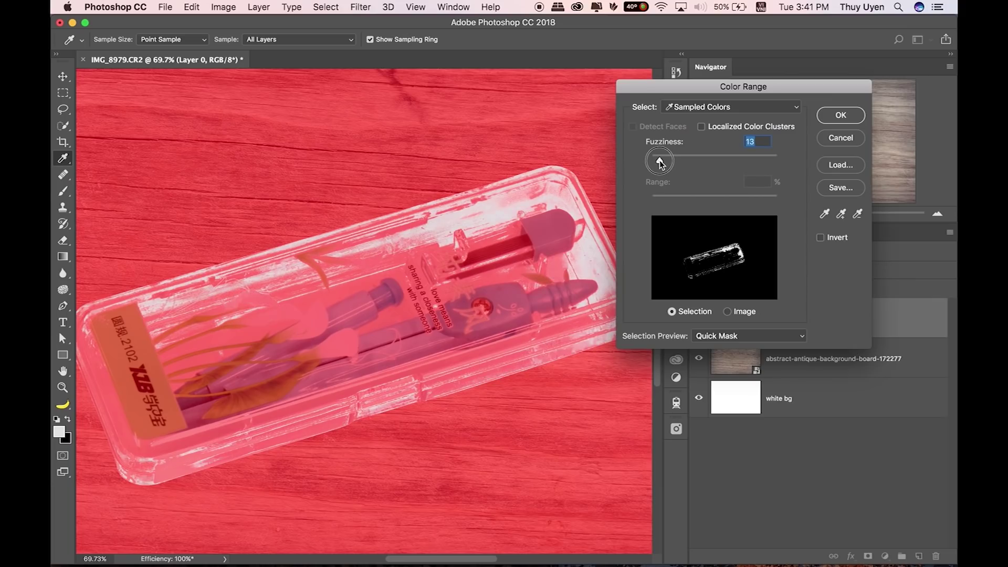
left_click_drag(660, 160, 661, 161)
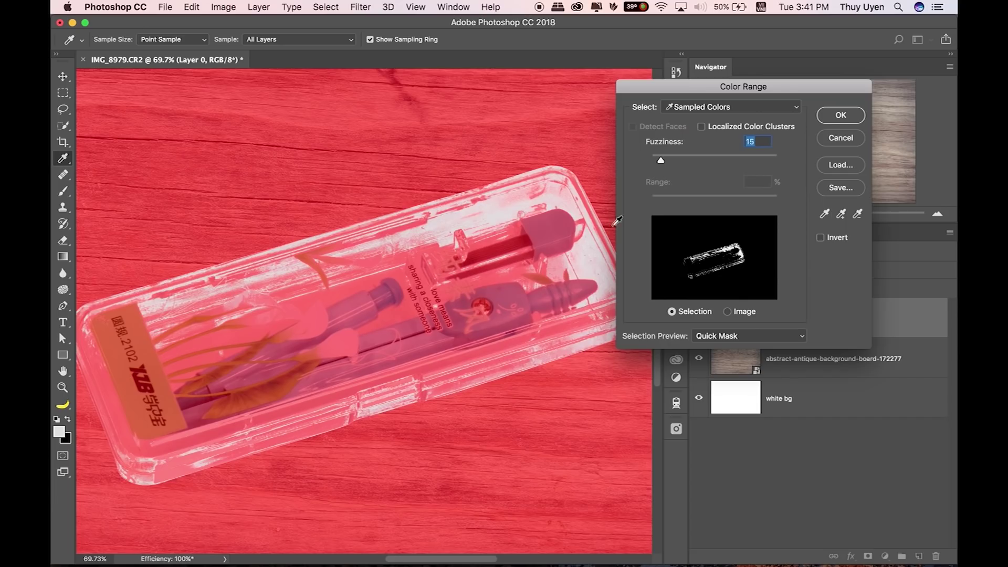
Preview the selection as Grayscale, then None, then back to Quick Mask
left_click(747, 336)
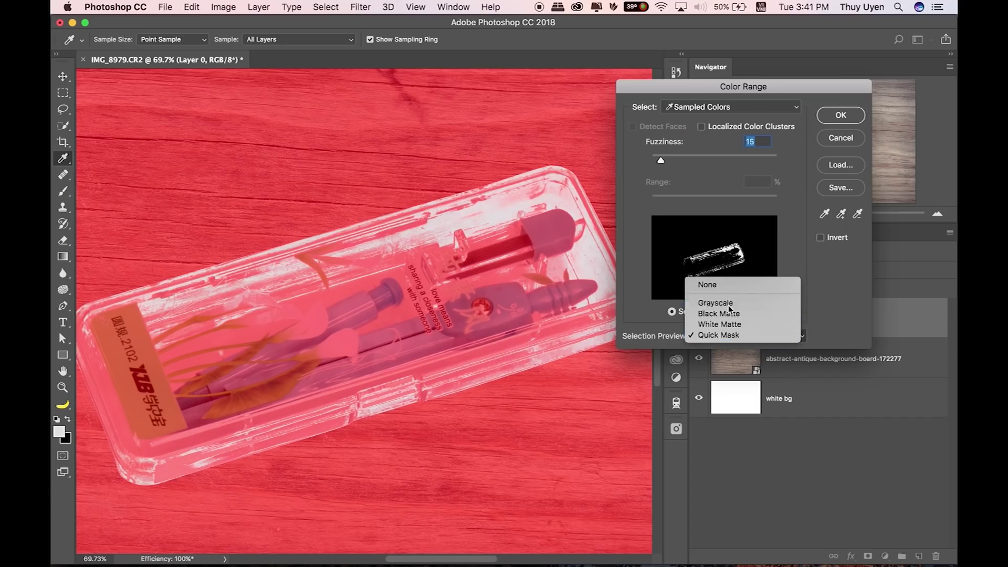
left_click(716, 303)
left_click(730, 336)
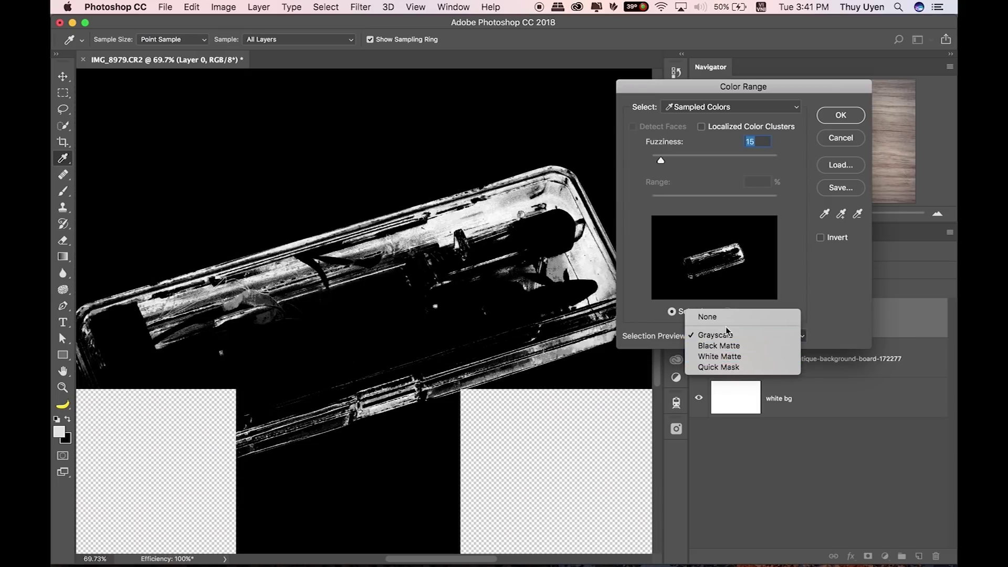
left_click(709, 317)
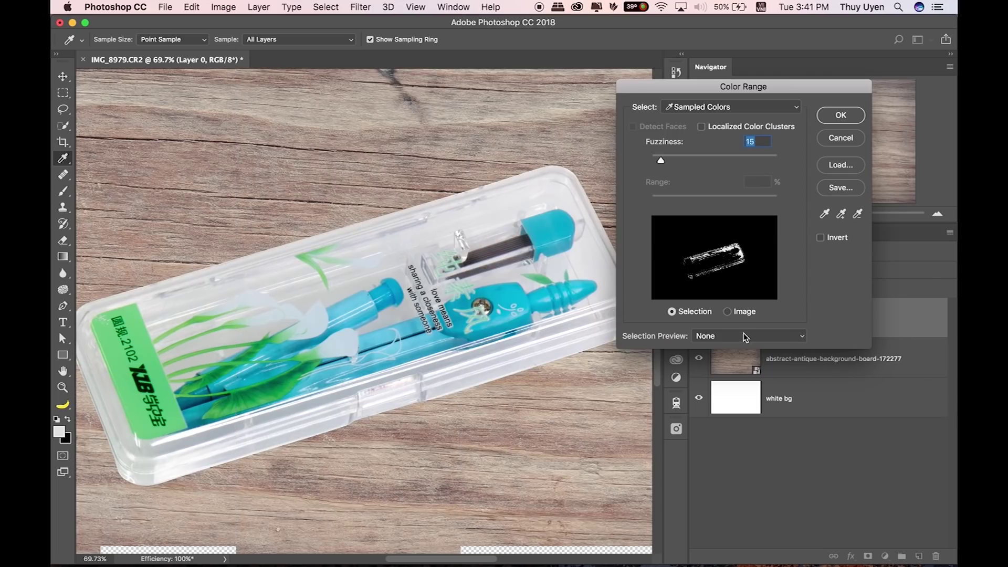
left_click(742, 335)
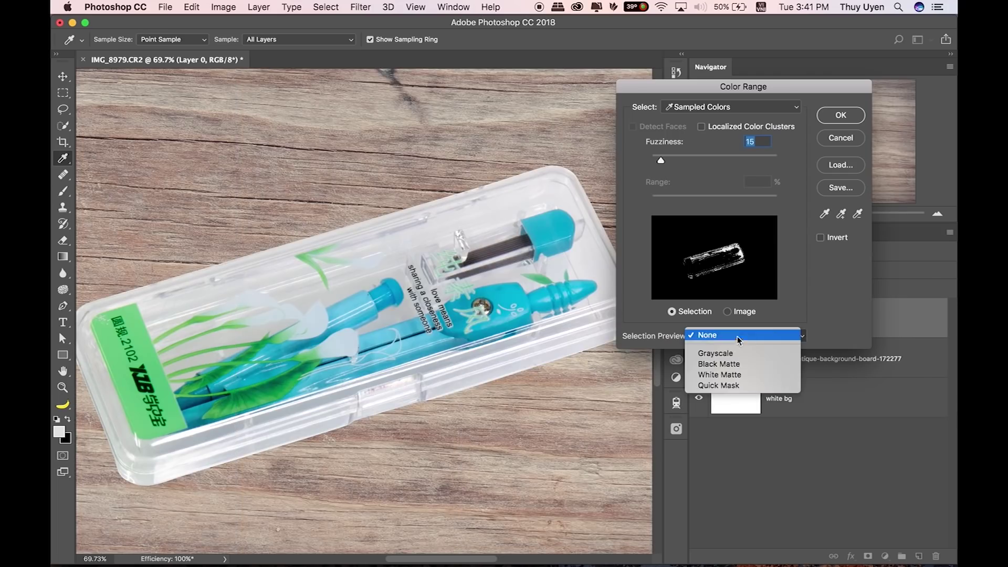
left_click(719, 385)
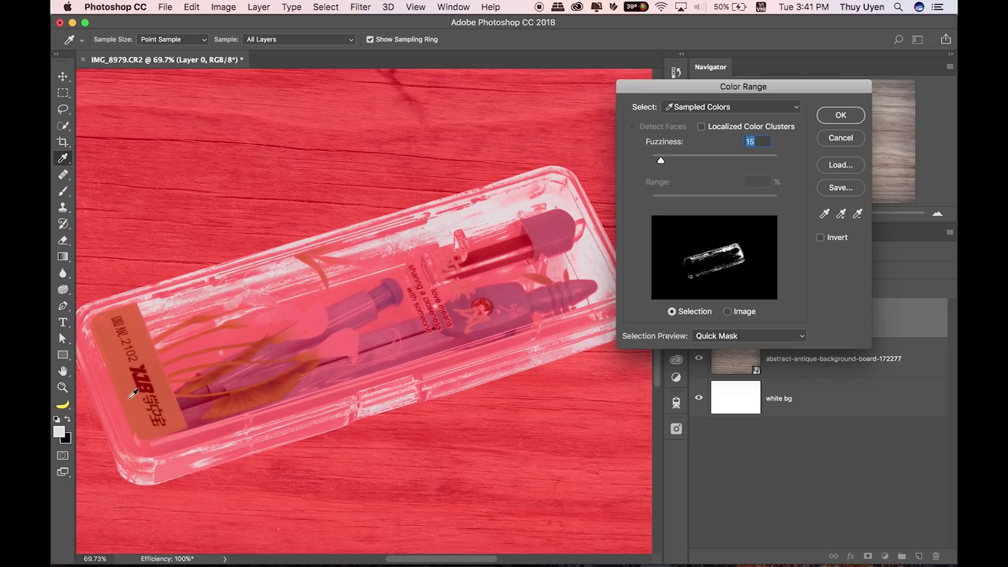
scroll(387, 322, "left", 4)
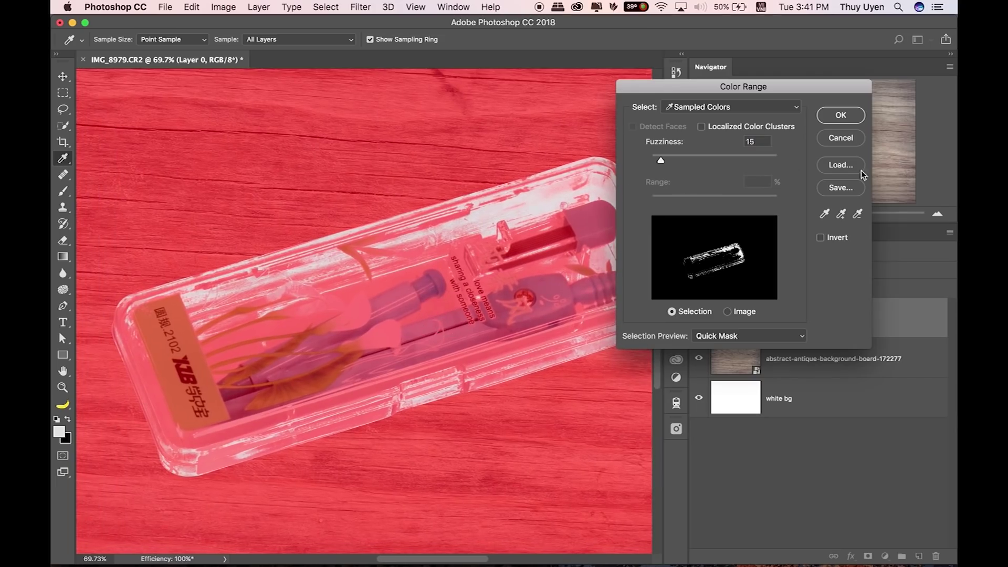
Add more of the clear plastic to the Color Range sample
left_click(842, 214)
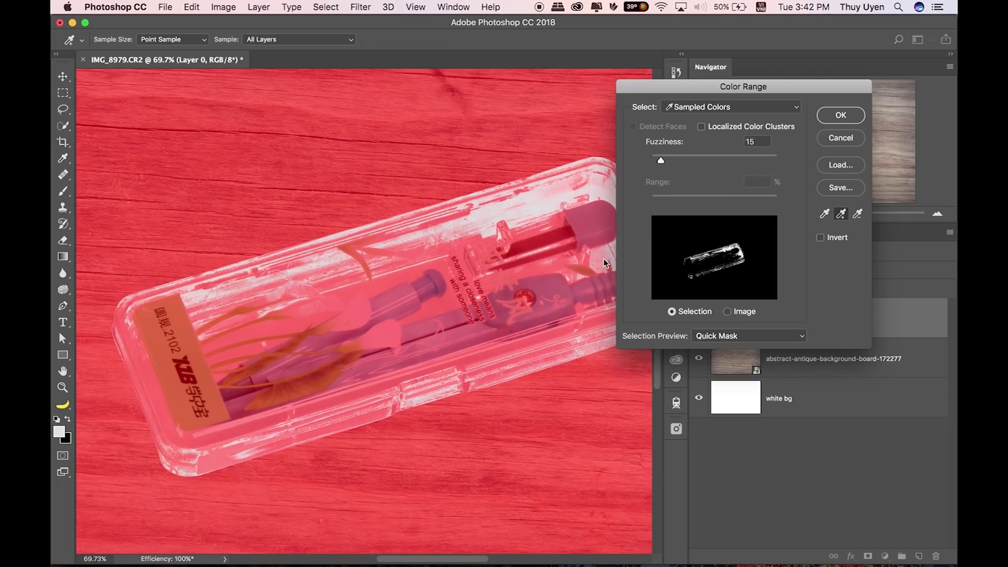
left_click(434, 312)
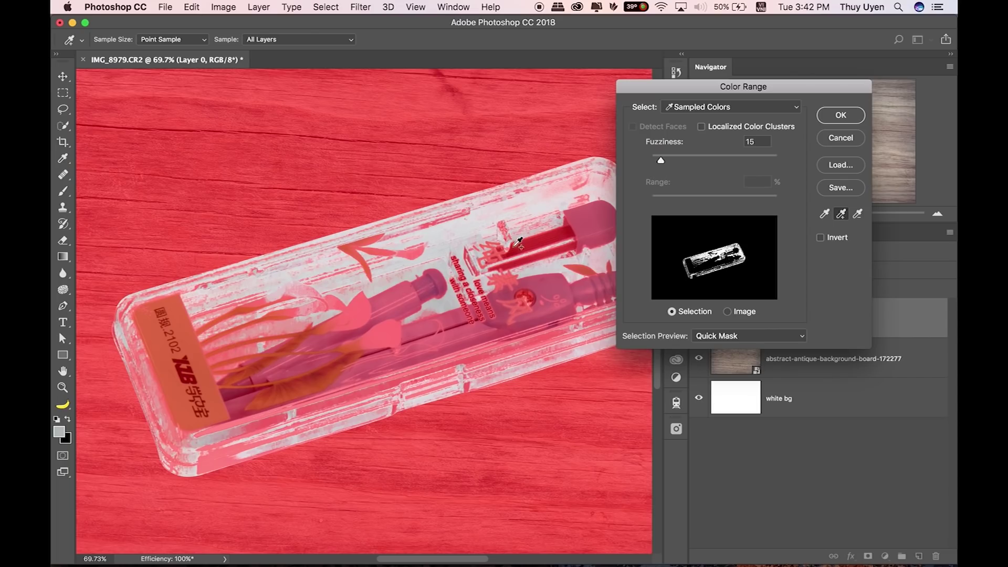
scroll(456, 340, "right", 5)
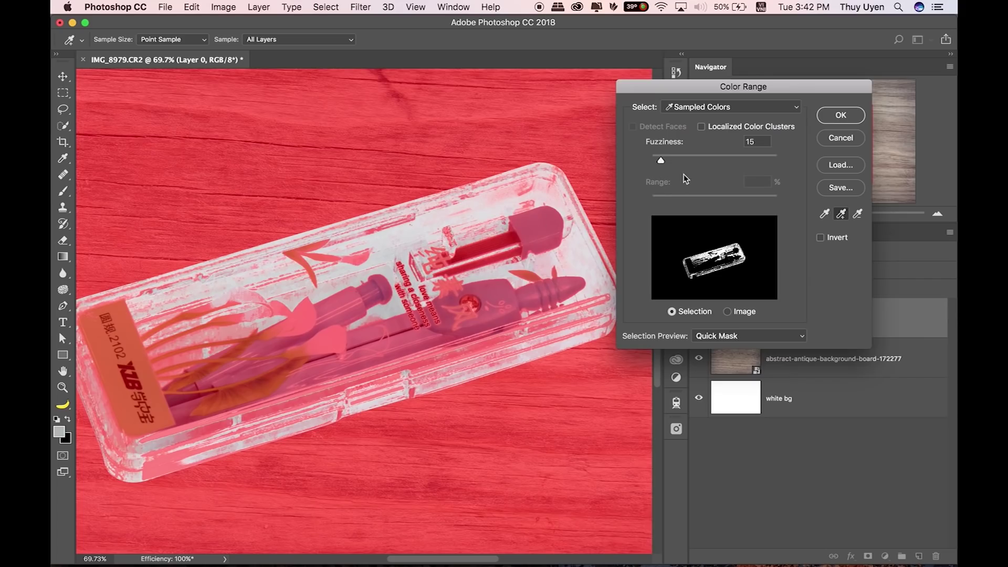
Lower Fuzziness to 6 and confirm the Color Range selection
left_click_drag(663, 163, 654, 165)
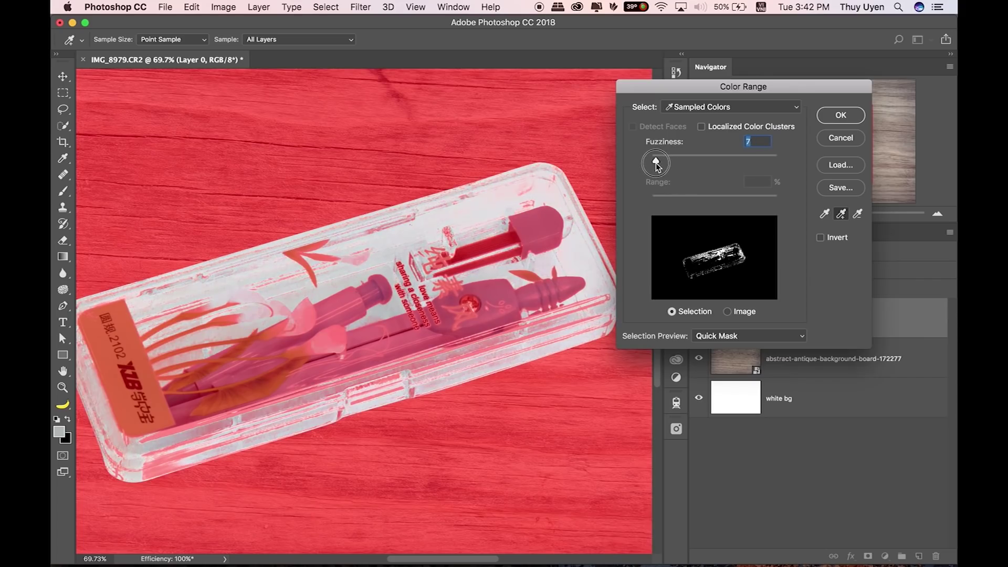
left_click_drag(655, 164, 658, 164)
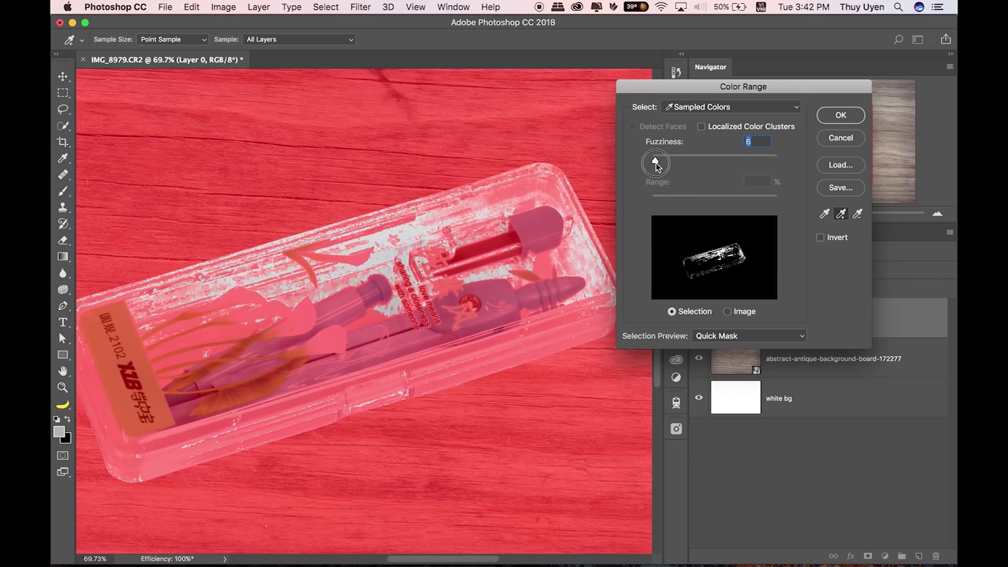
left_click_drag(658, 166, 660, 166)
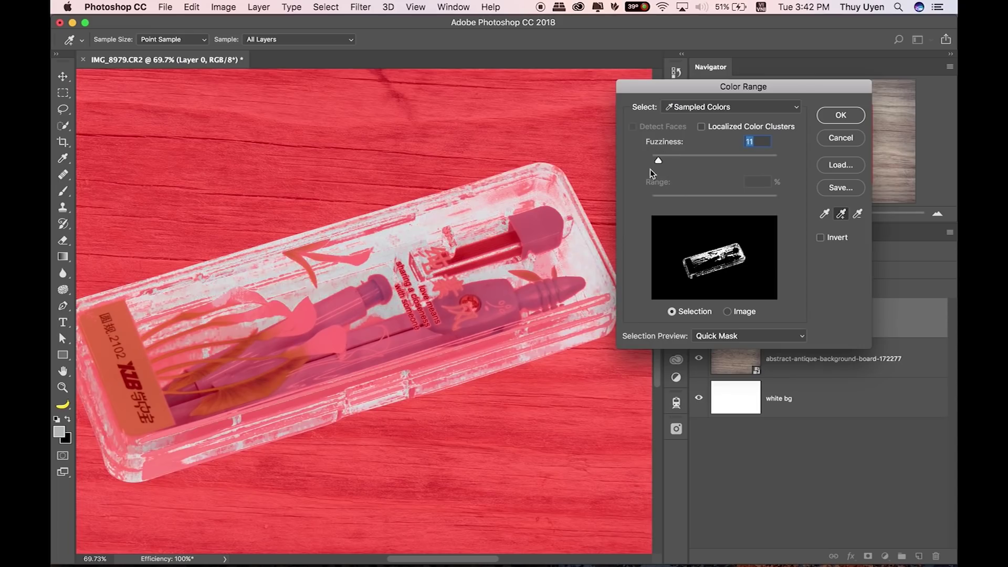
left_click_drag(665, 162, 657, 164)
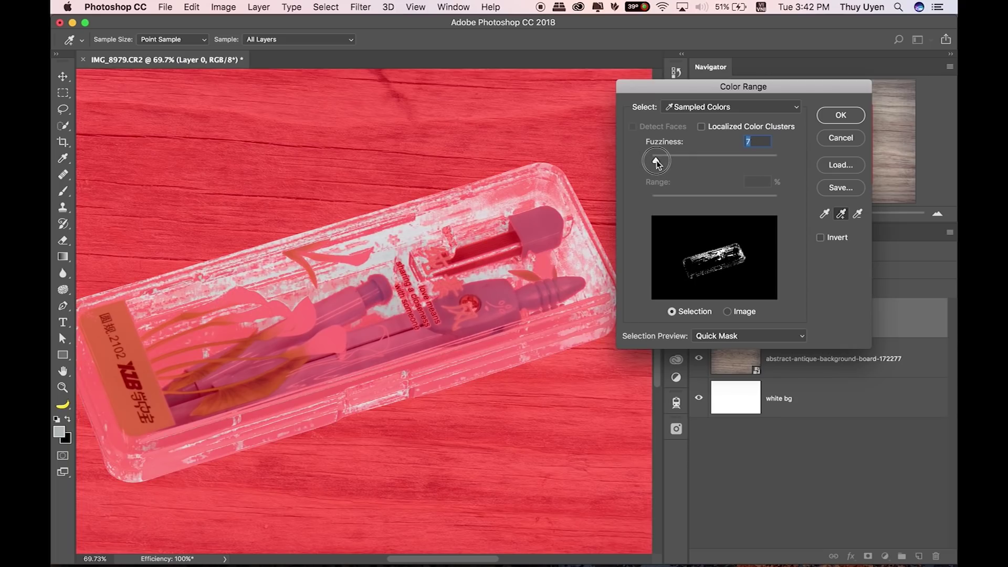
left_click_drag(657, 160, 656, 160)
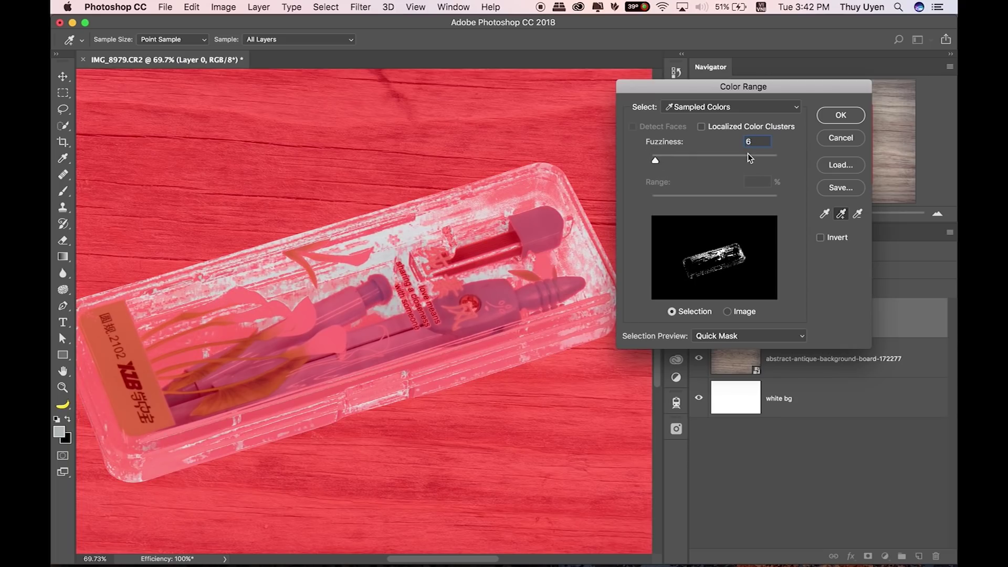
left_click(841, 115)
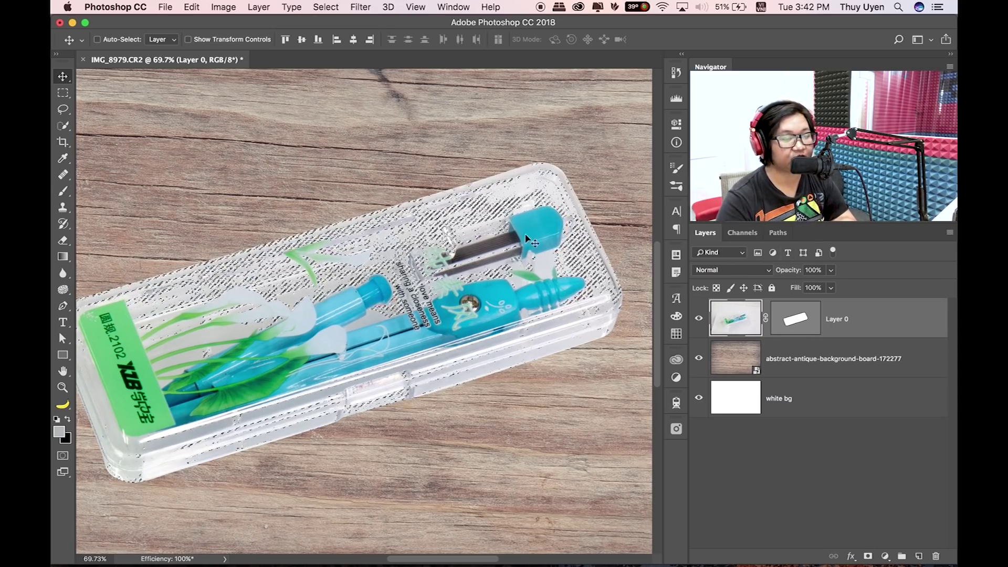
Create Group 1 with a selection-based mask, move Layer 0 inside it and target the mask
left_click(902, 556)
left_click(868, 556)
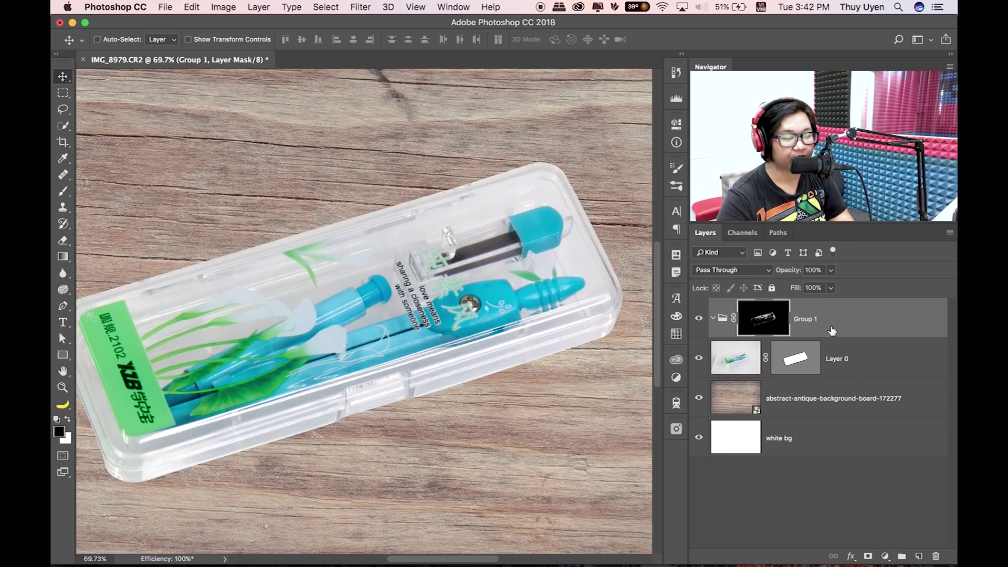
left_click(840, 355)
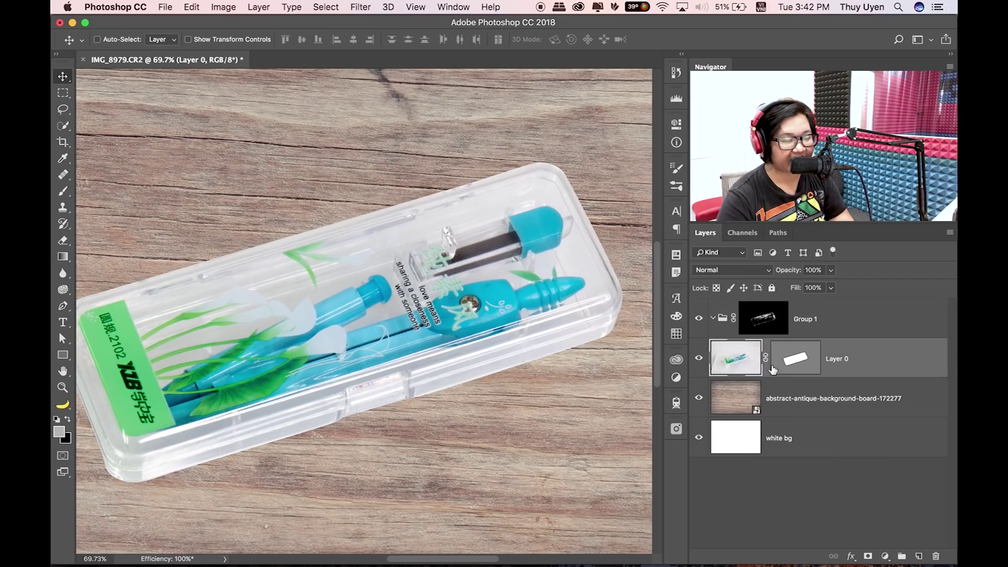
left_click_drag(861, 350, 764, 330)
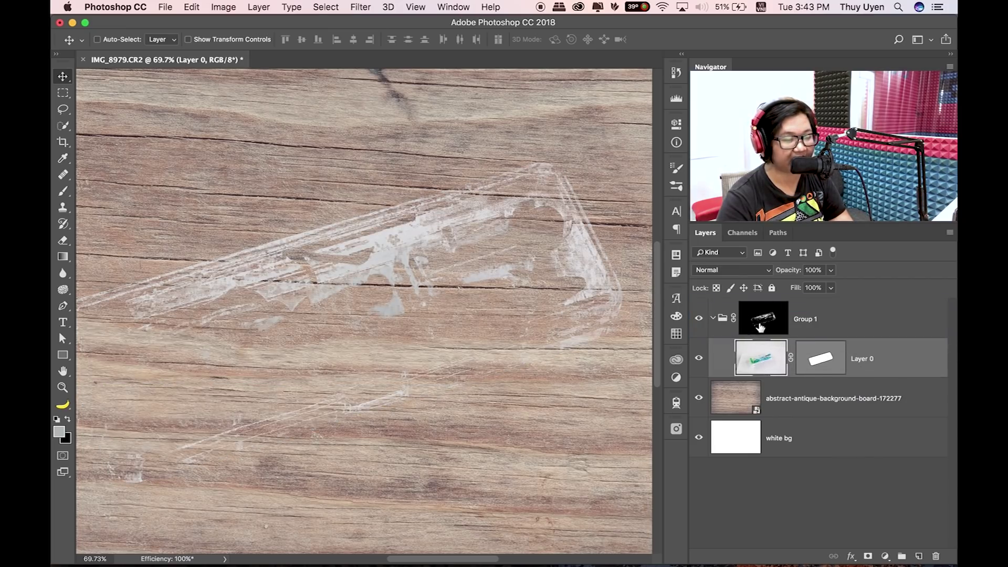
left_click(760, 327)
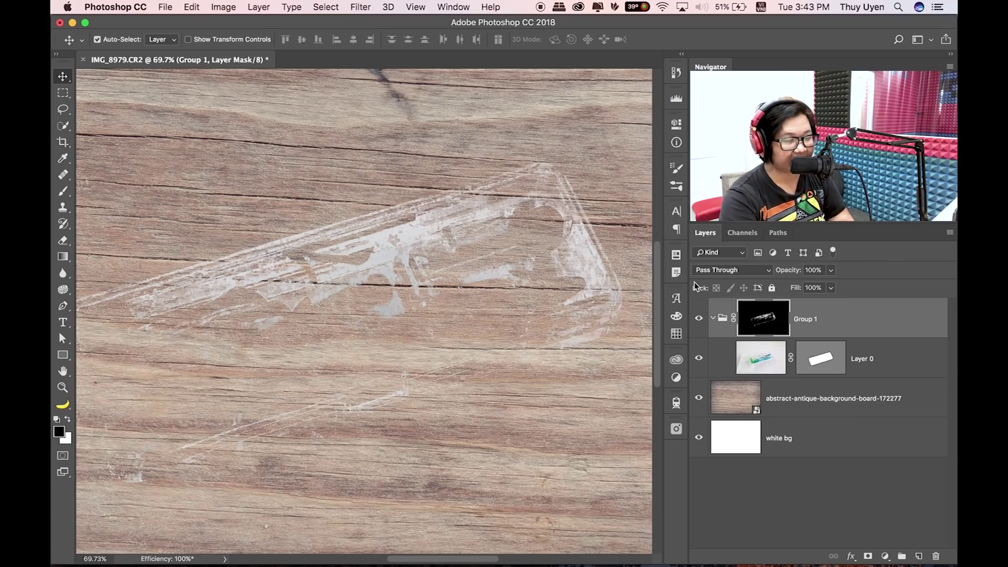
key("ctrl+minus")
key("ctrl+minus")
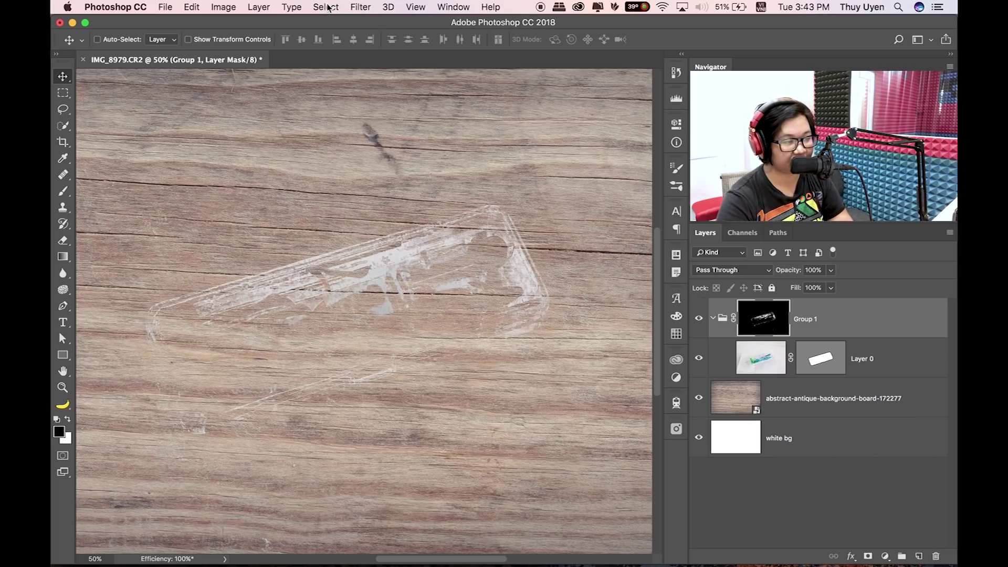
left_click(232, 8)
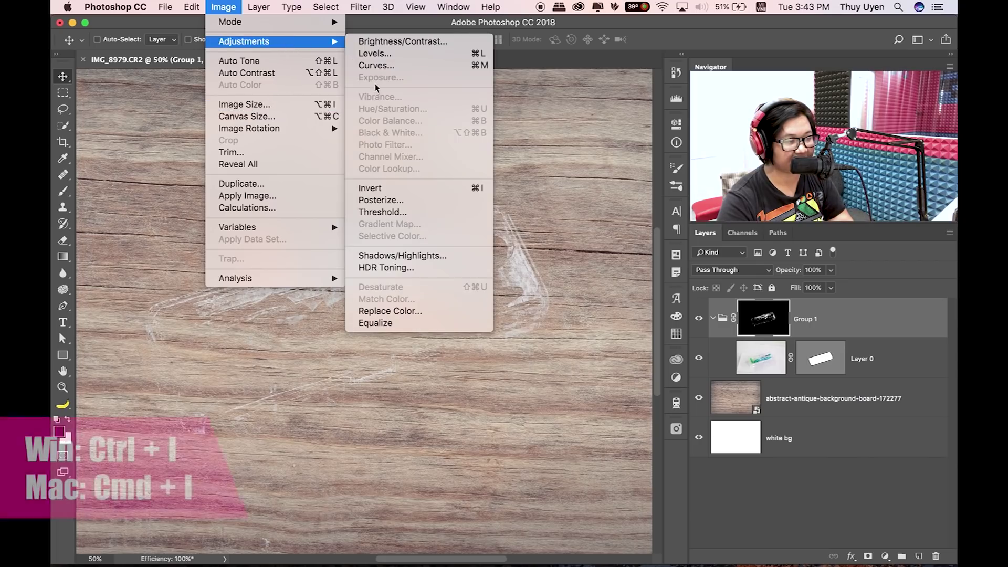
mouse_move(244, 41)
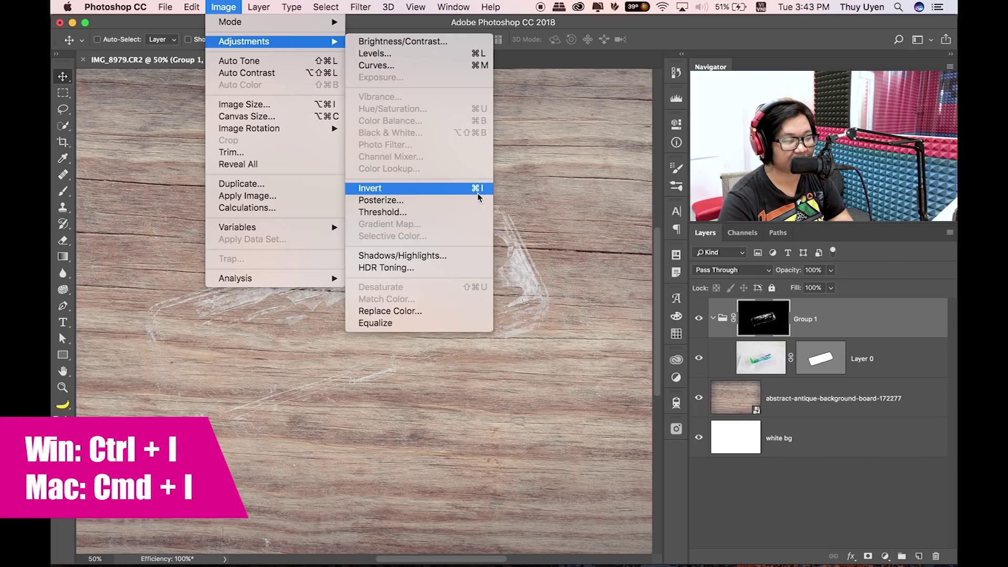
Invert Group 1's mask to reveal the whole case, then zoom in to inspect the compass cap
left_click(467, 191)
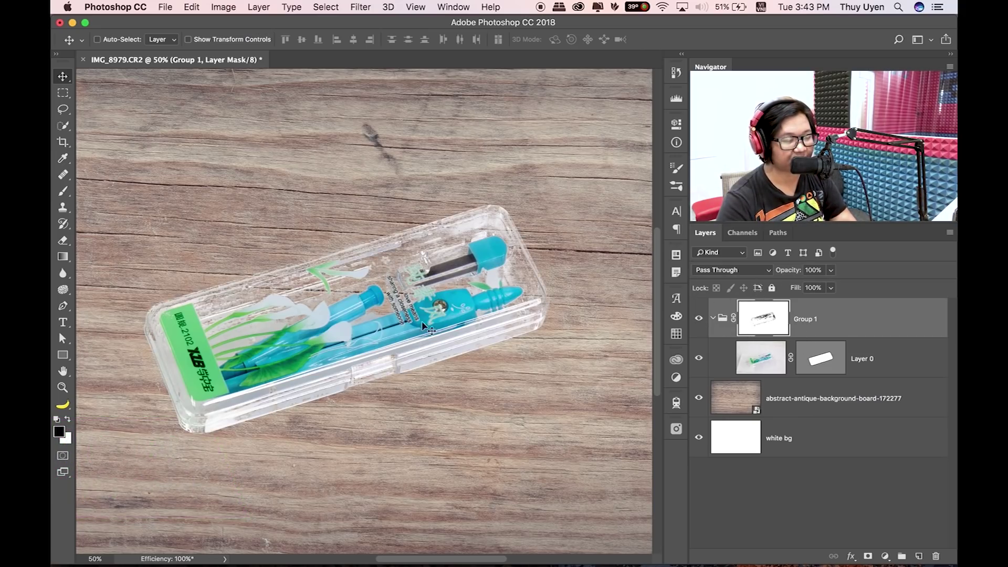
left_click_drag(412, 297, 434, 309)
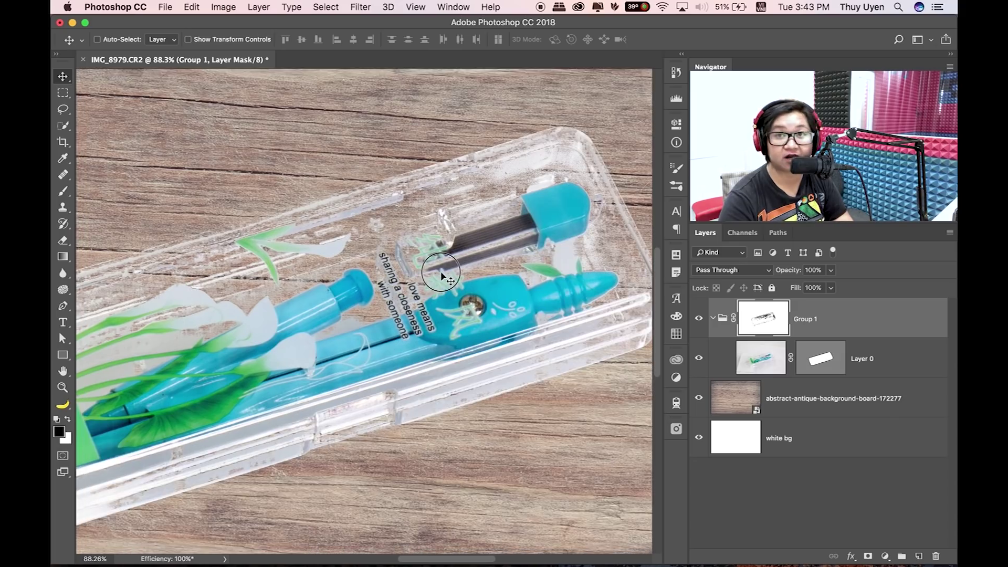
scroll(399, 278, "left", 5)
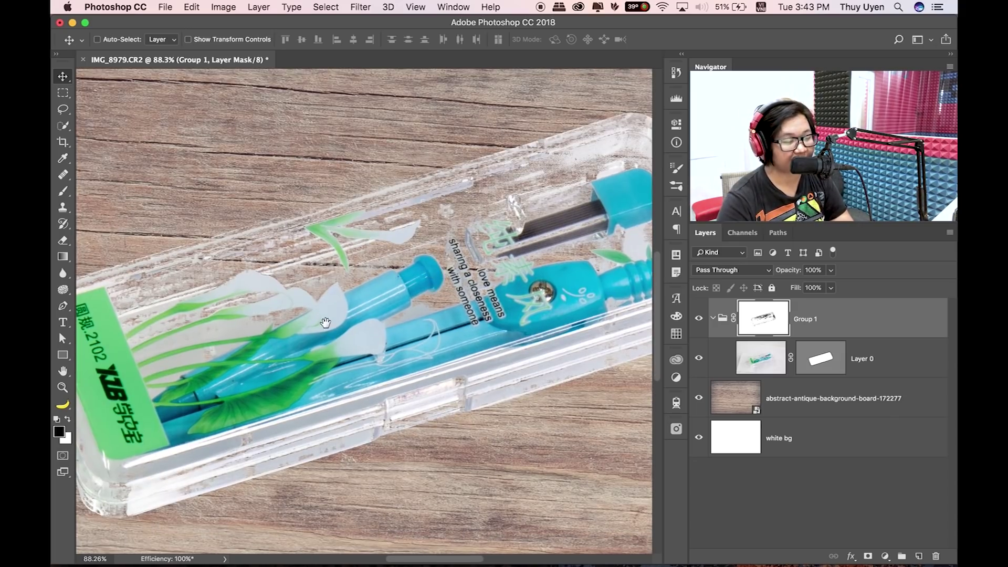
scroll(368, 265, "down", 5)
scroll(368, 265, "left", 4)
key("super+minus")
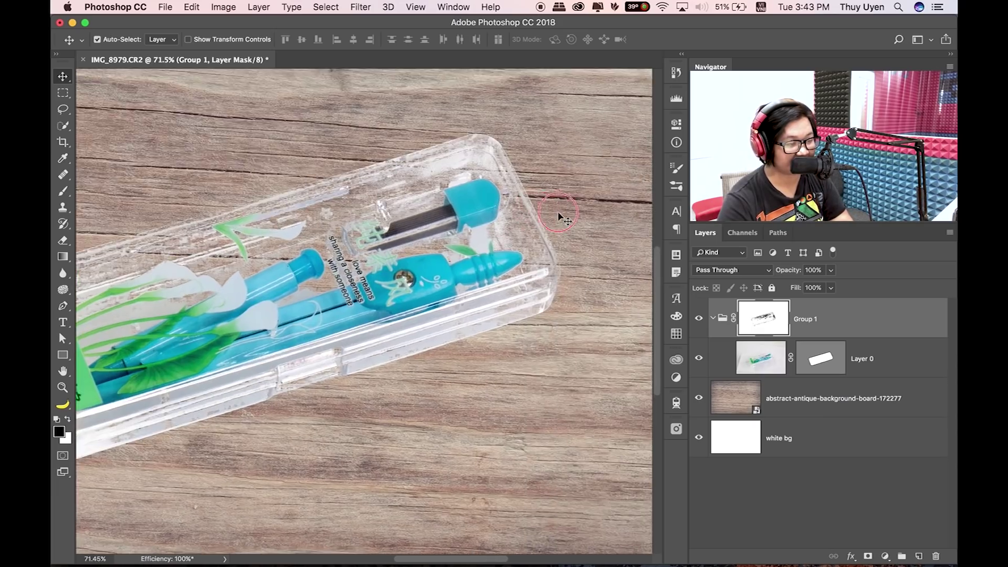
mouse_move(506, 186)
left_mouse_down()
mouse_move(559, 212)
mouse_move(529, 260)
left_mouse_up()
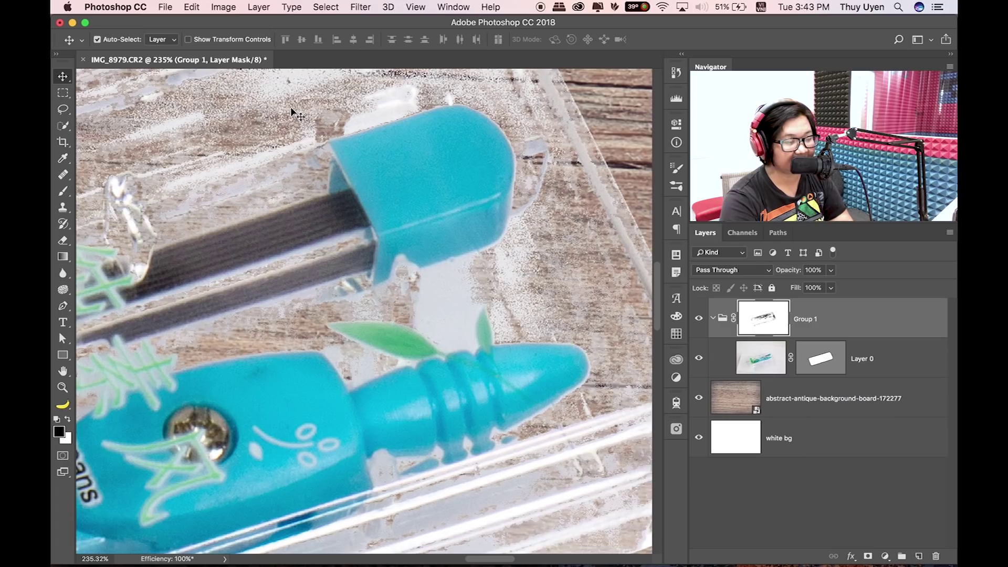
key("ctrl+minus")
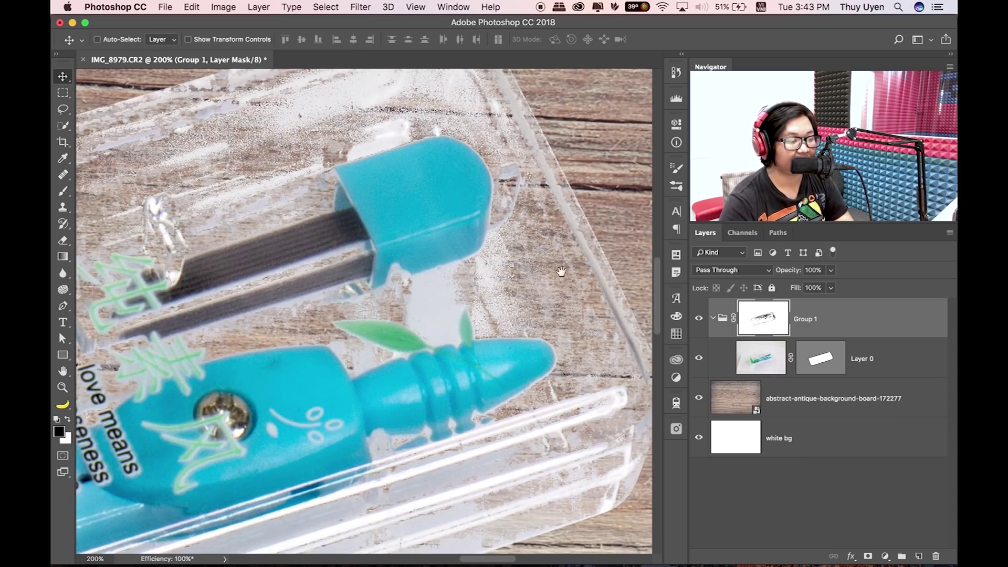
scroll(509, 317, "left", 3)
scroll(509, 317, "up", 1)
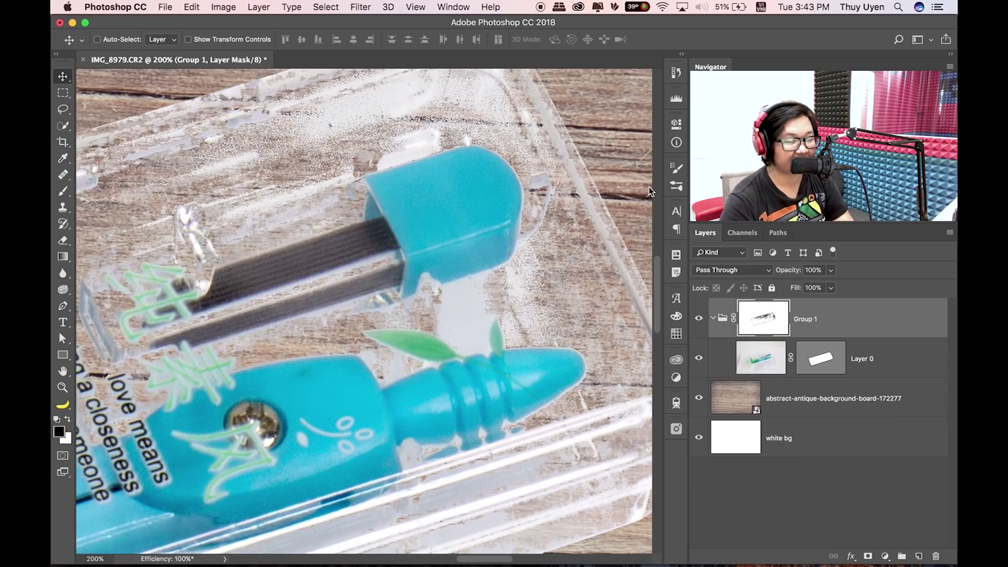
Open Select and Mask for Group 1's mask and review the preview modes
right_click(761, 315)
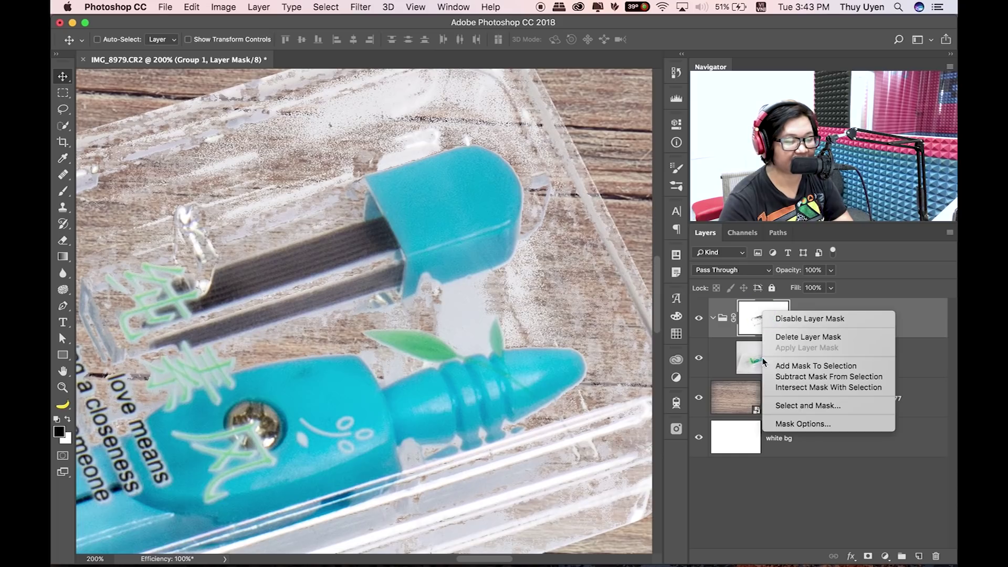
left_click(796, 402)
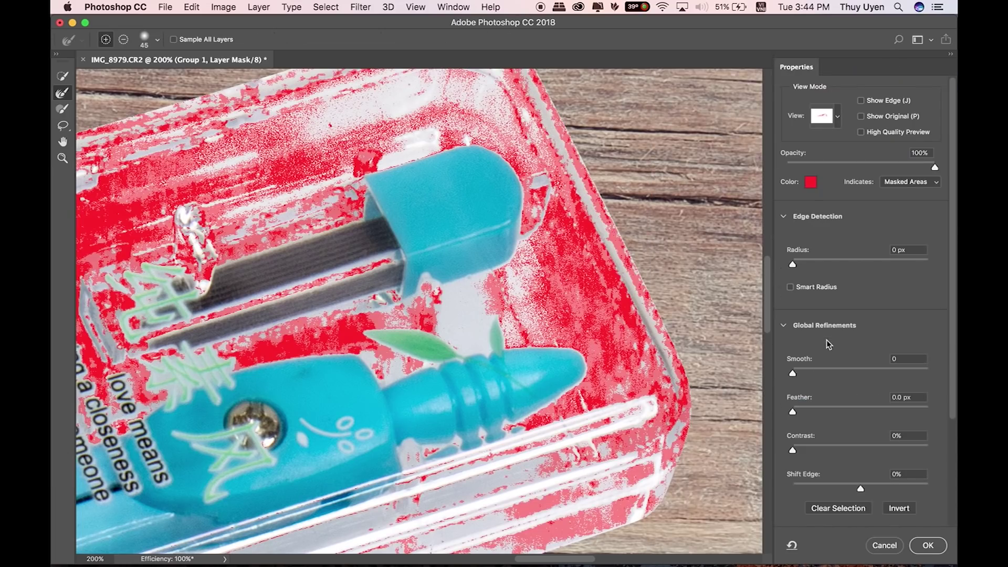
key("super+minus")
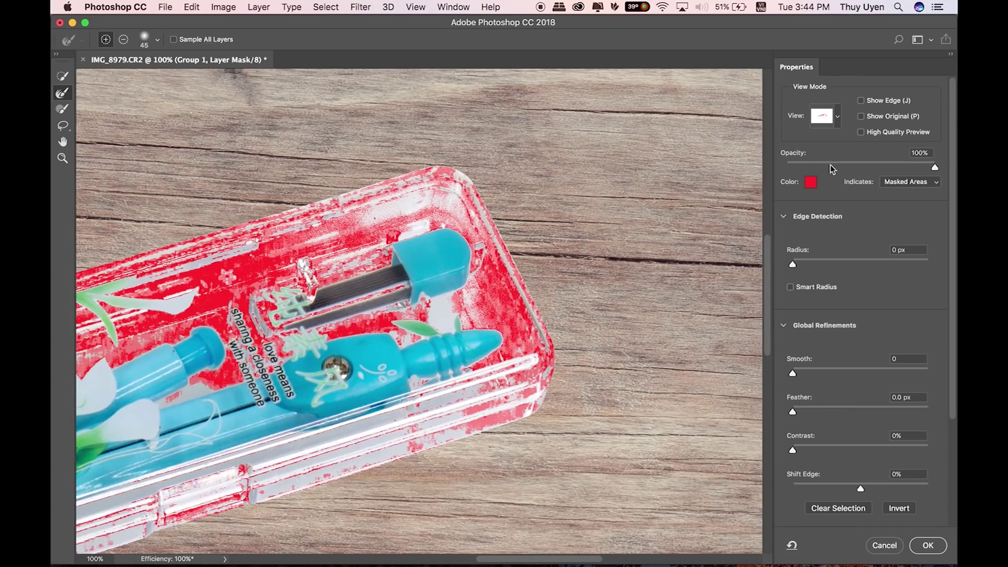
left_click(839, 118)
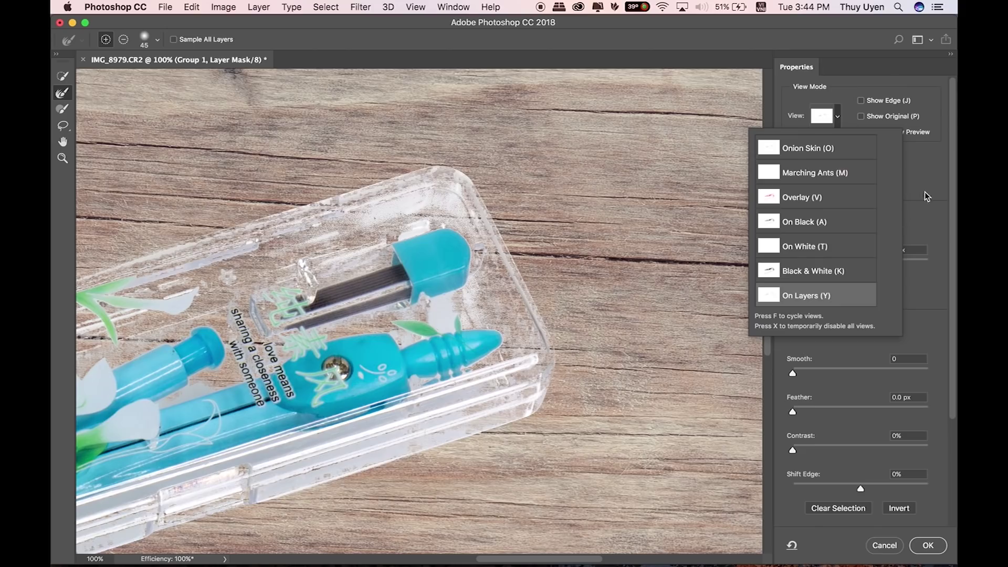
left_click(921, 206)
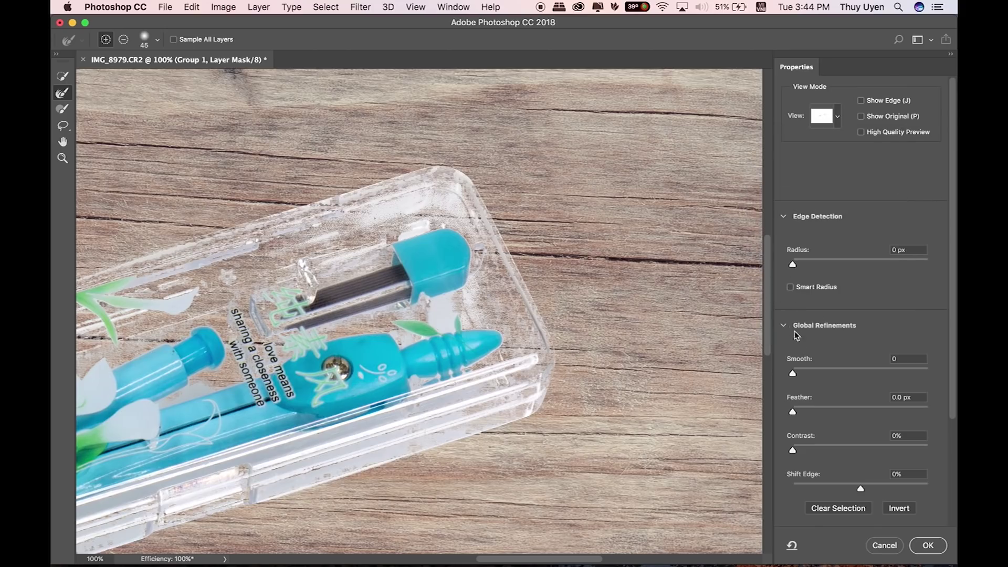
Raise the mask's Smooth value to 24
left_click_drag(793, 374, 799, 373)
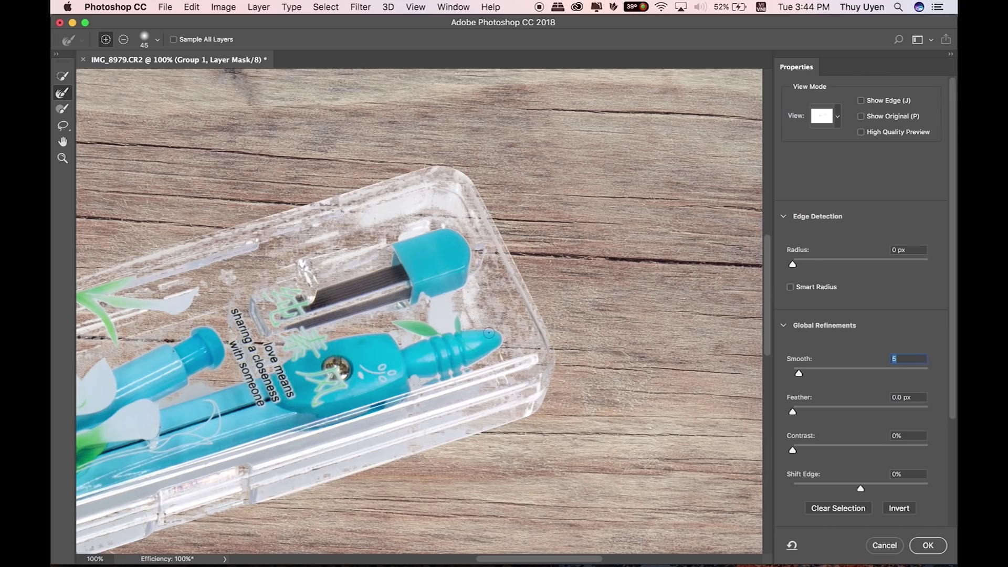
scroll(488, 311, "up", 5)
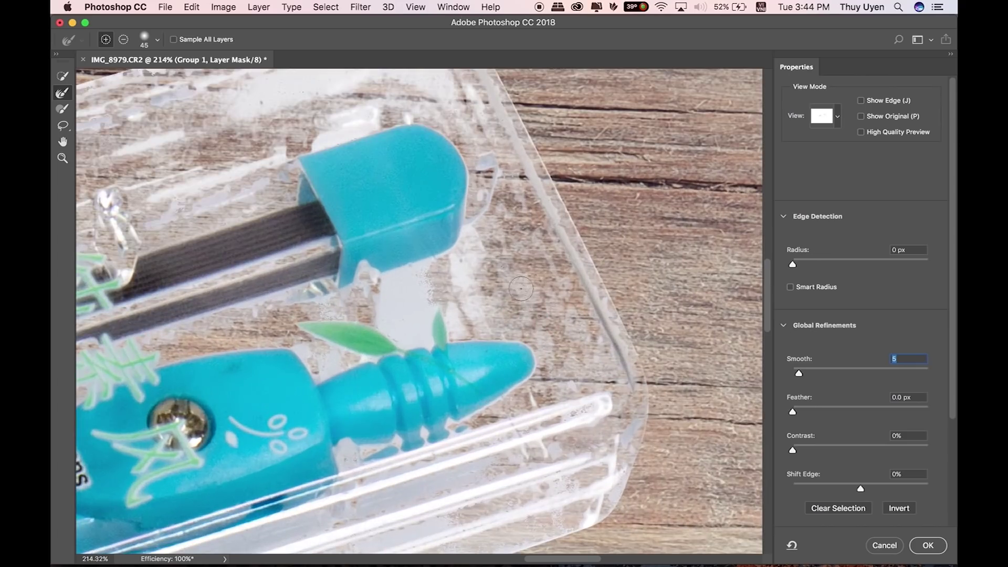
left_click_drag(798, 373, 826, 375)
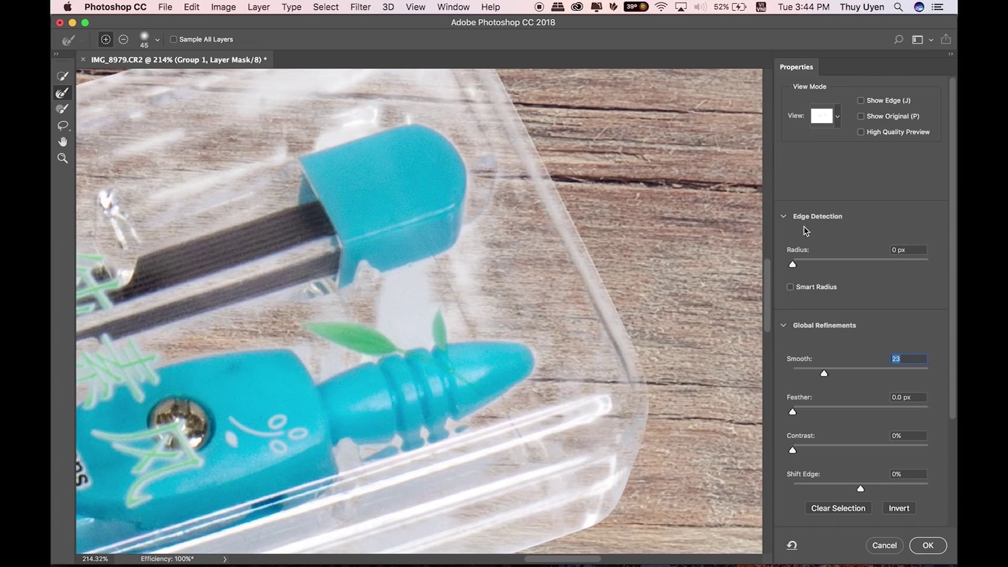
key("super+minus")
key("super+minus")
key("super+minus")
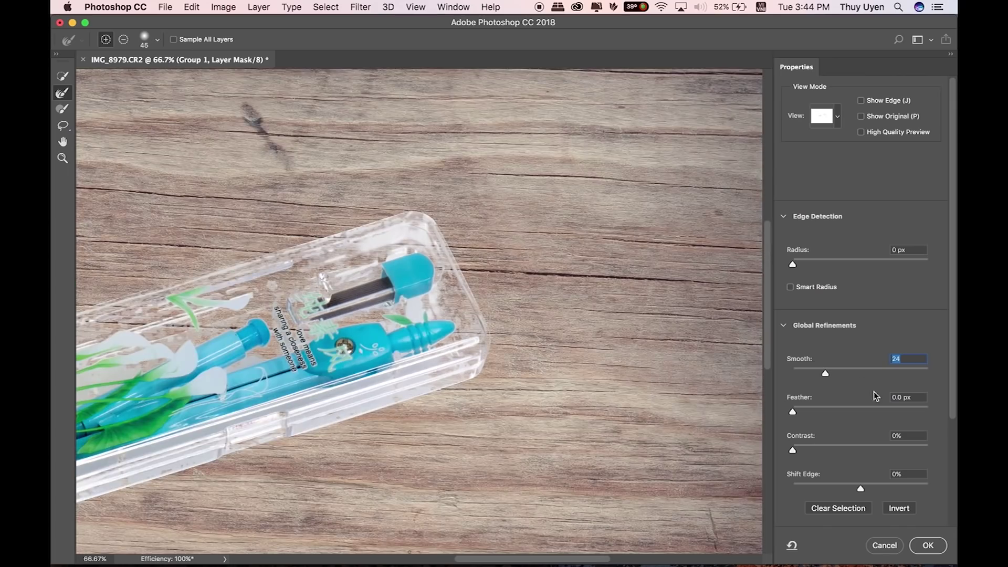
scroll(954, 403, "down", 3)
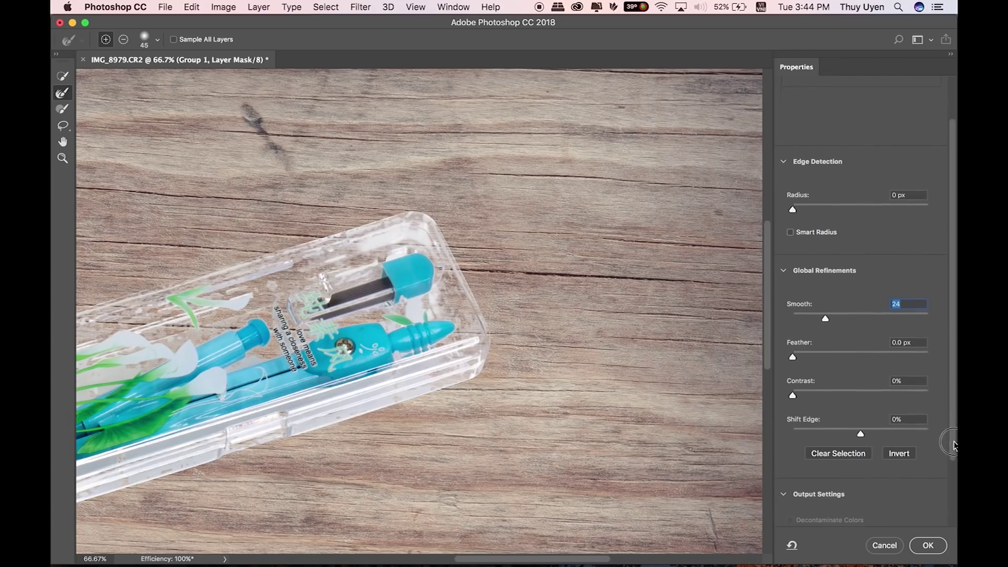
Shift the mask edge to -17% and apply the result as the layer mask
left_click_drag(864, 437, 850, 436)
scroll(457, 355, "left", 5)
scroll(456, 354, "down", 2)
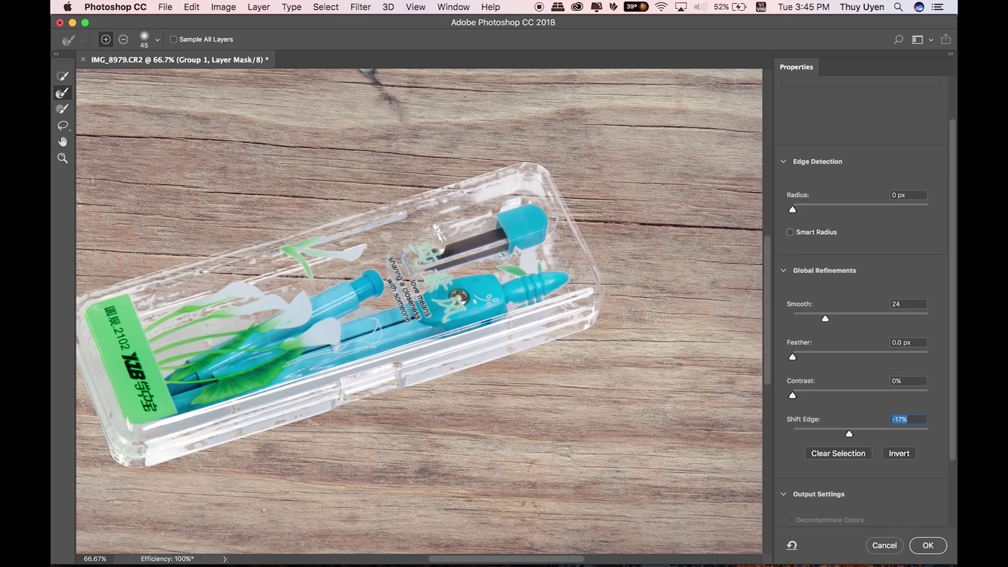
scroll(418, 405, "left", 2)
scroll(418, 405, "down", 2)
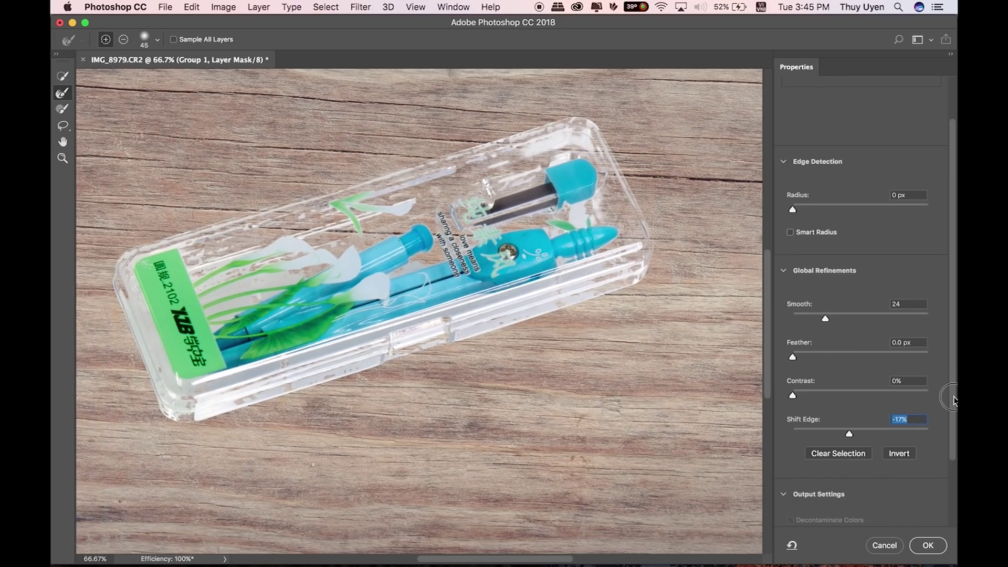
scroll(943, 420, "down", 5)
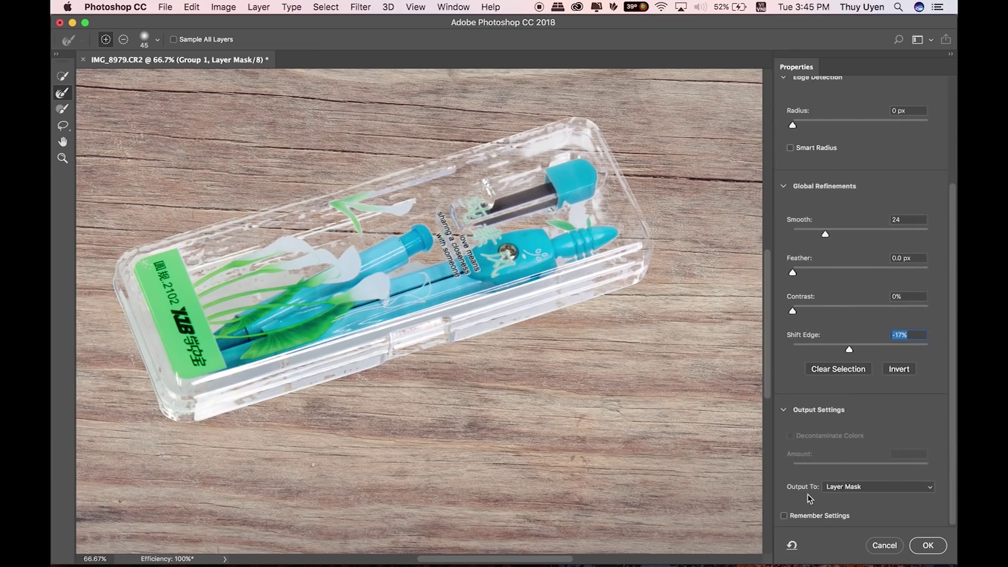
left_click(853, 490)
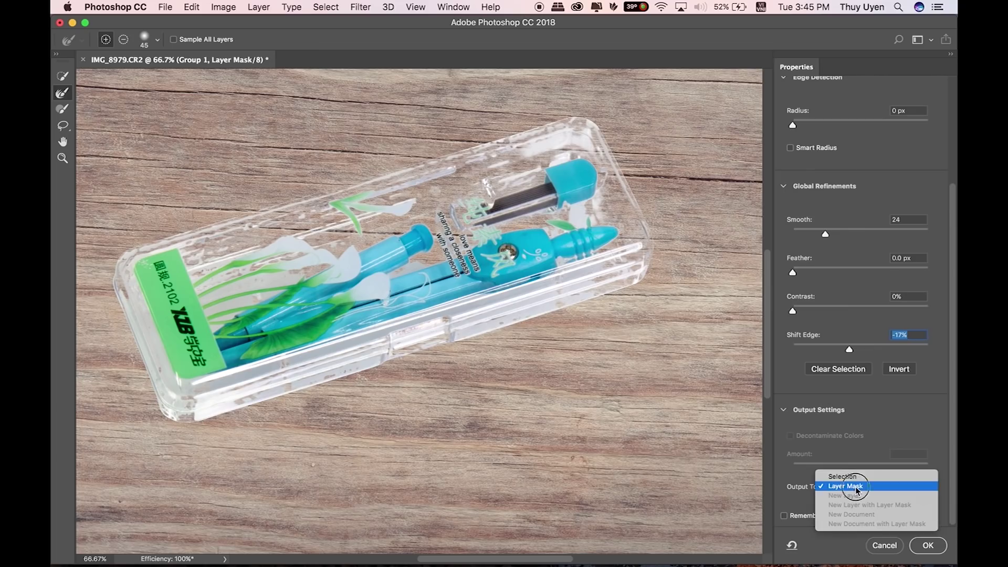
left_click(830, 492)
left_click(928, 546)
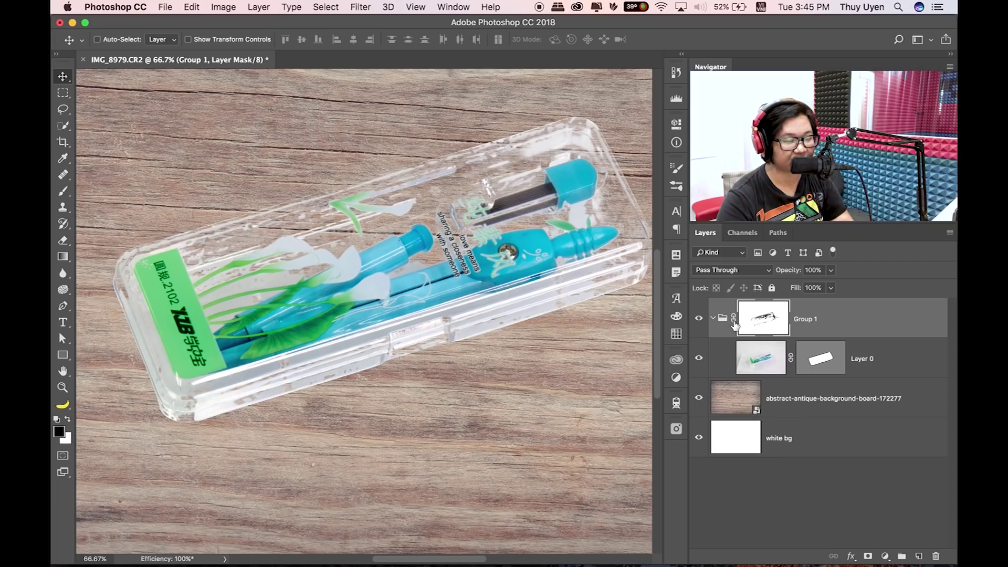
left_click(699, 318)
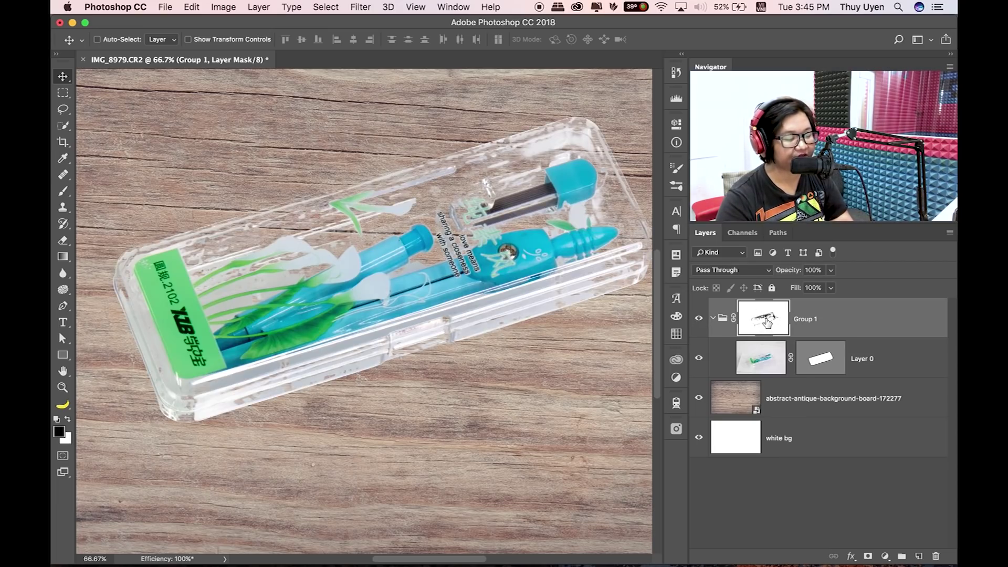
left_click(767, 322, "shift")
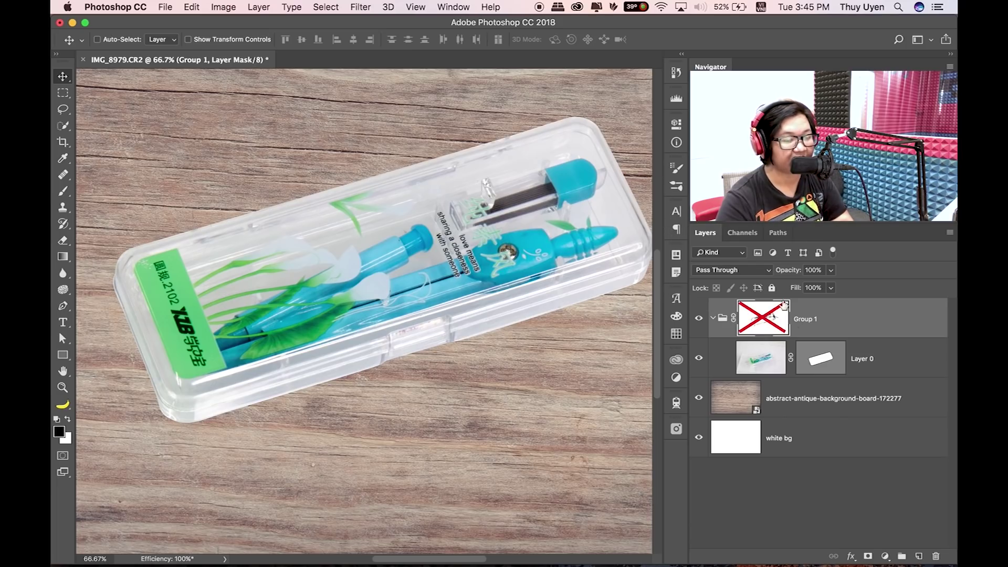
left_click(768, 317, "shift")
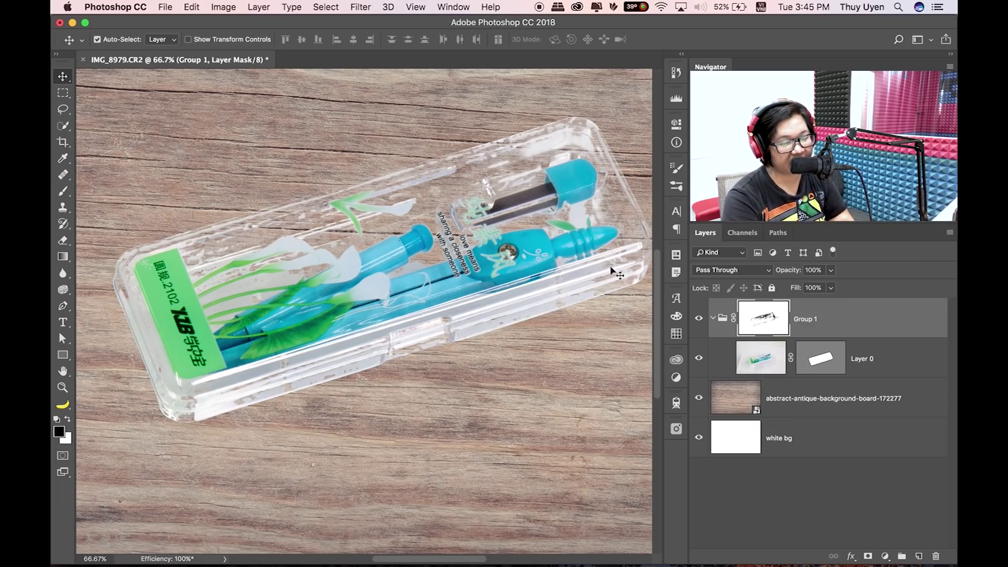
scroll(617, 273, "up", 3)
scroll(441, 276, "up", 2)
scroll(333, 364, "up", 2)
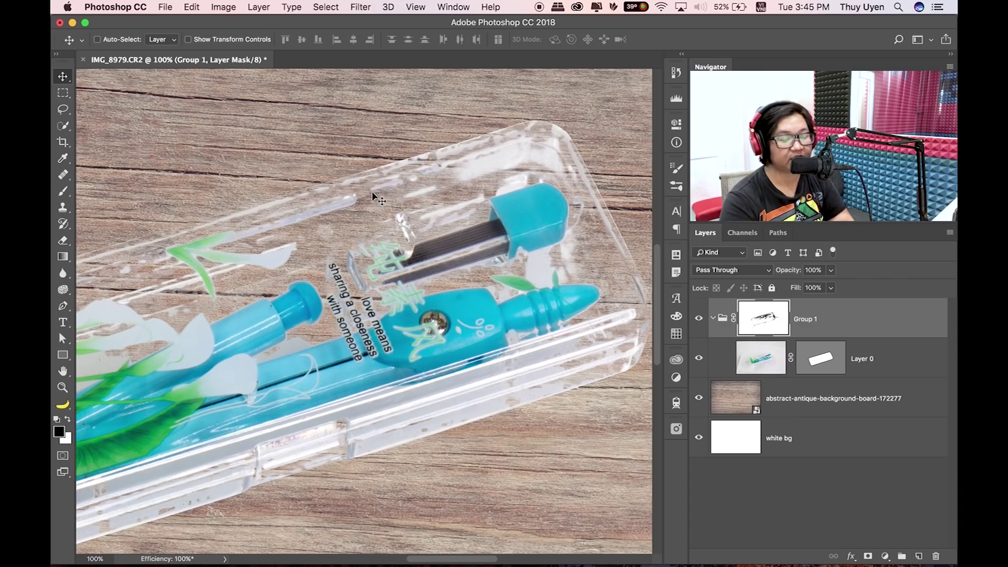
key("super+minus")
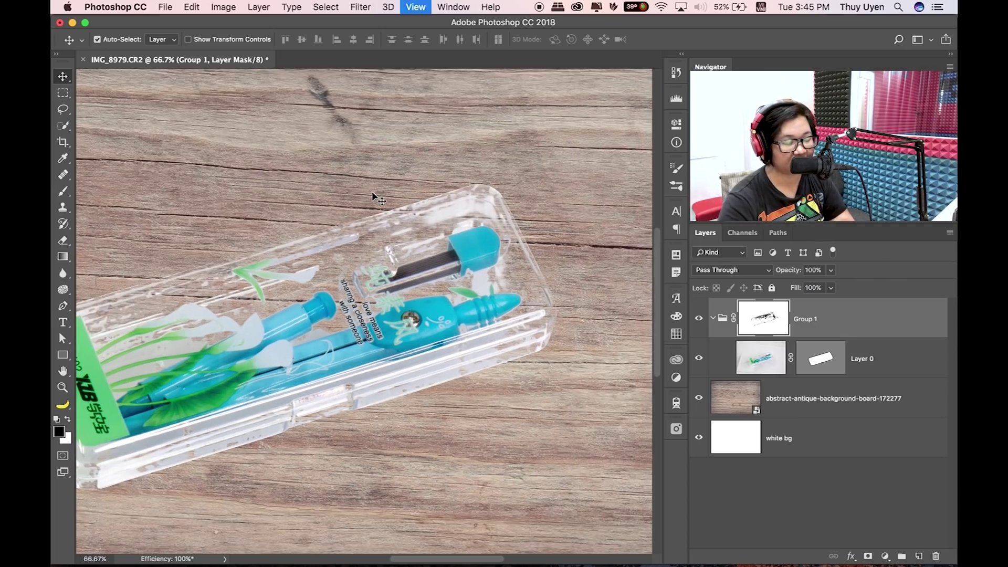
left_click_drag(456, 322, 481, 308)
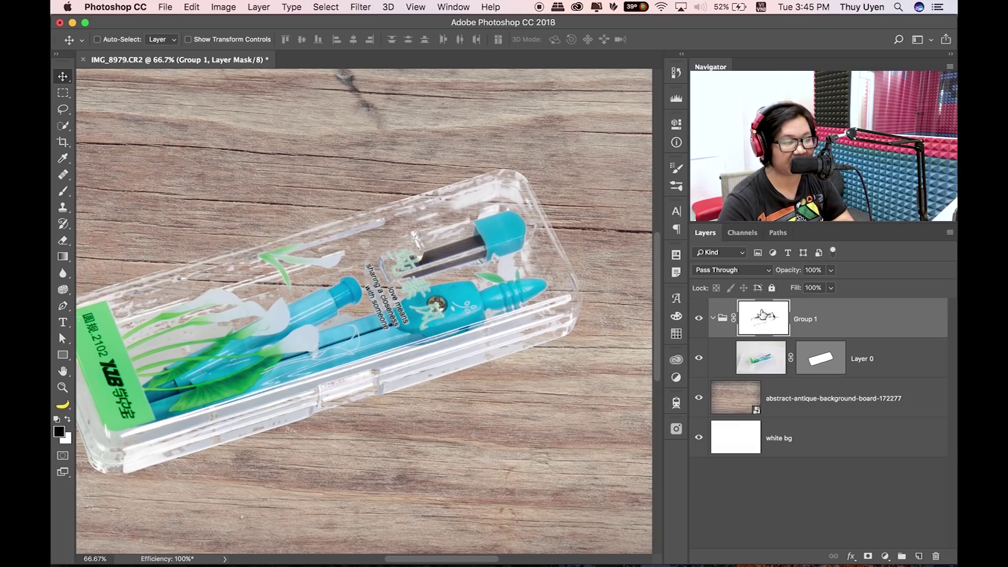
left_click(452, 6)
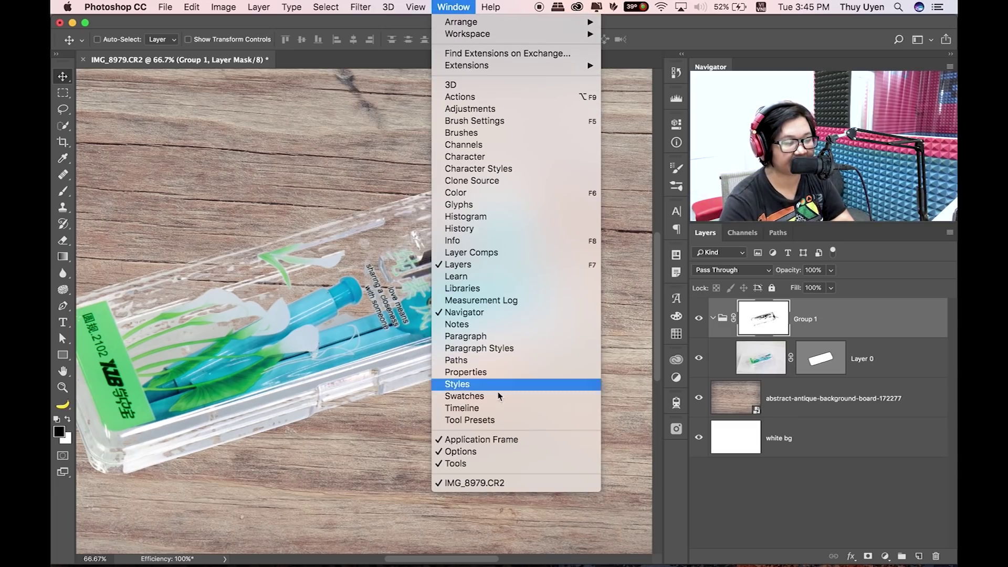
left_click(472, 348)
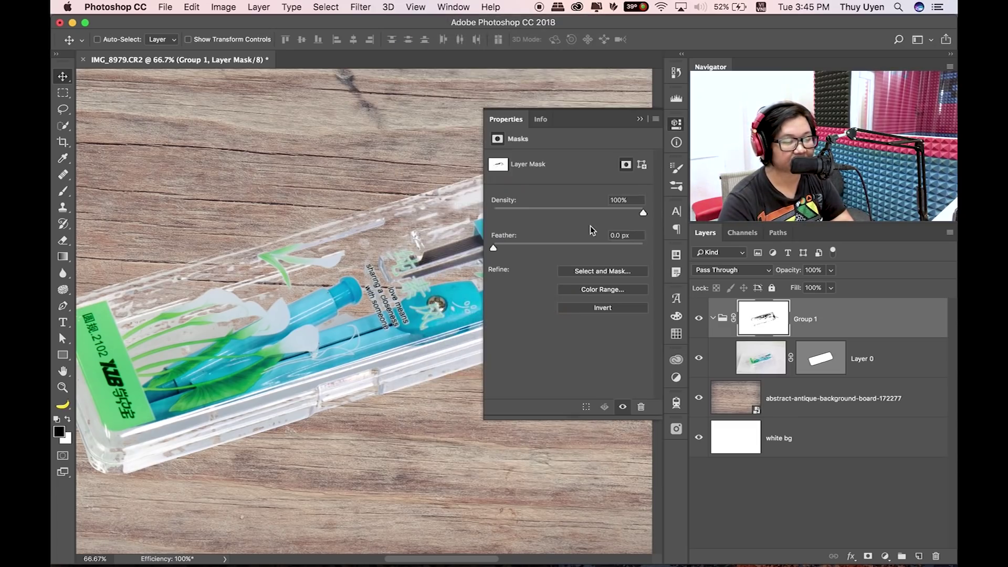
left_click_drag(388, 242, 300, 256)
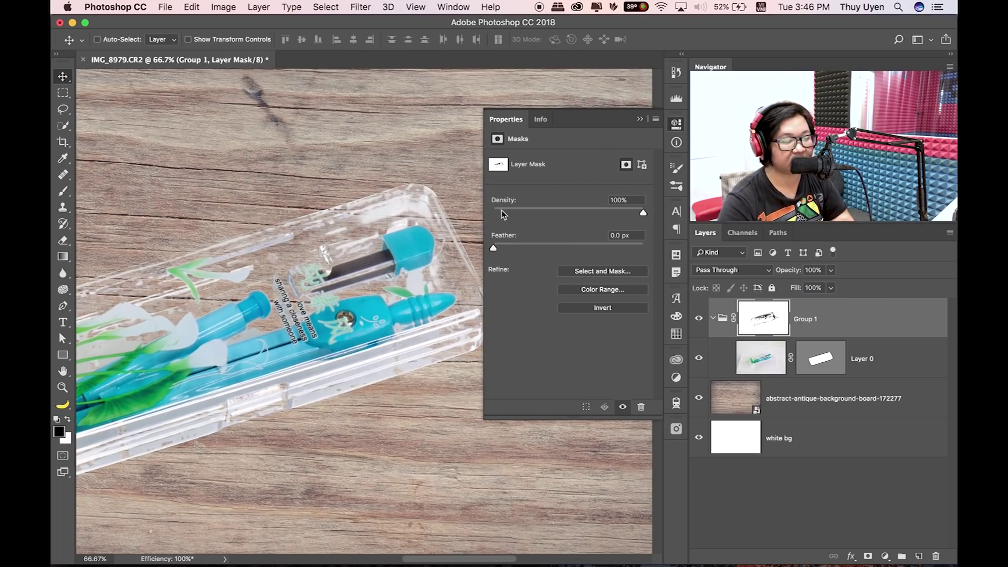
left_click_drag(642, 213, 599, 215)
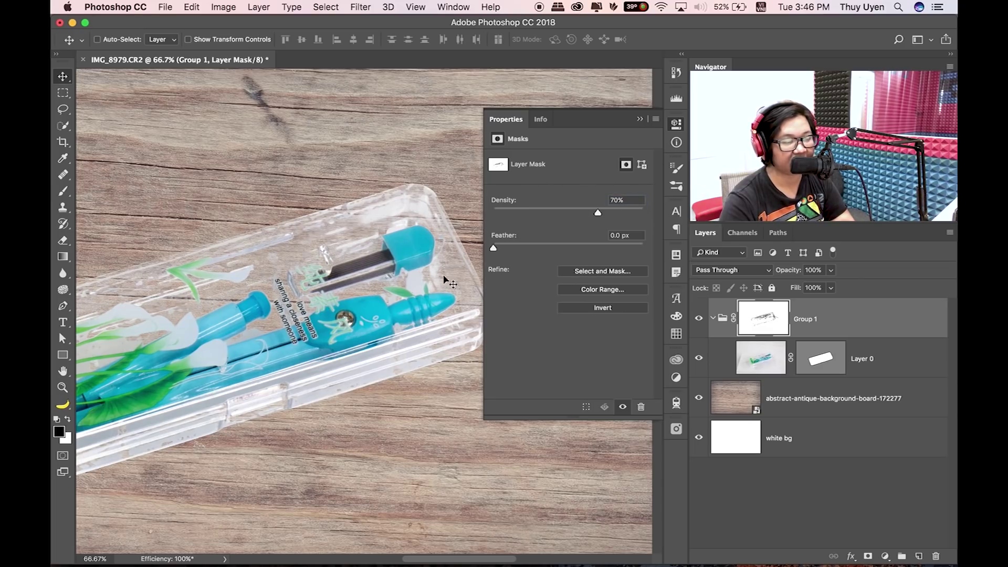
left_click_drag(599, 213, 648, 212)
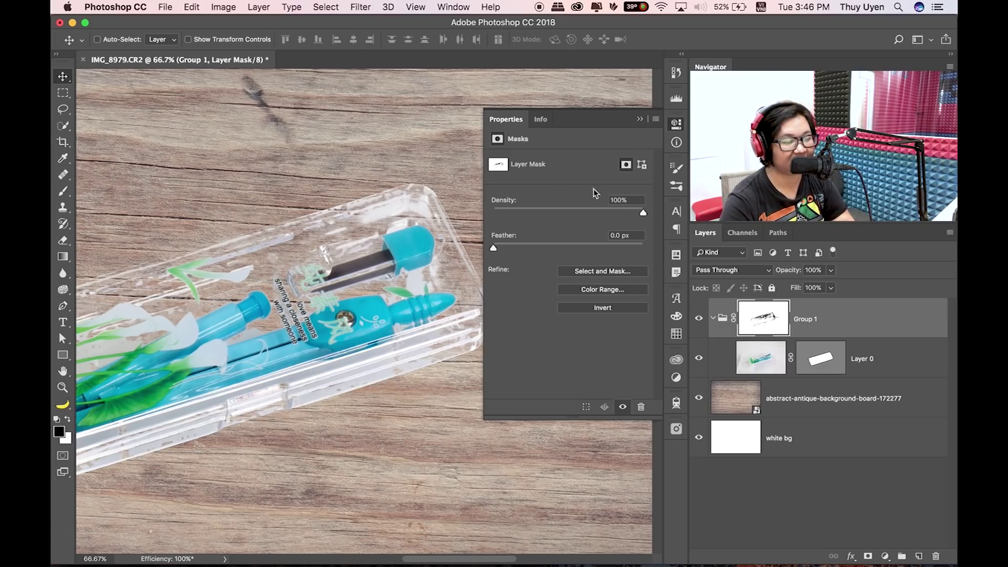
left_click_drag(645, 215, 596, 215)
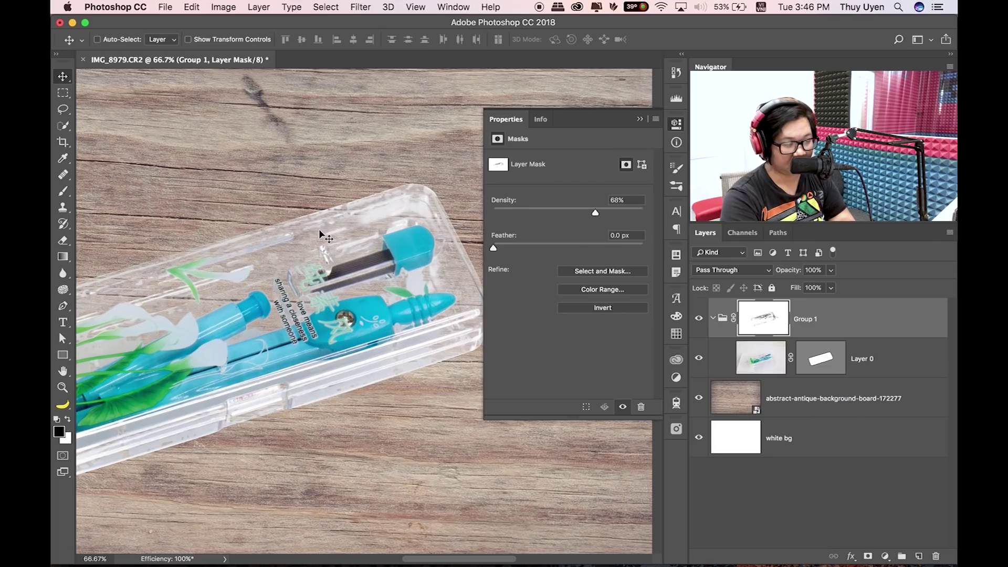
key("super+minus")
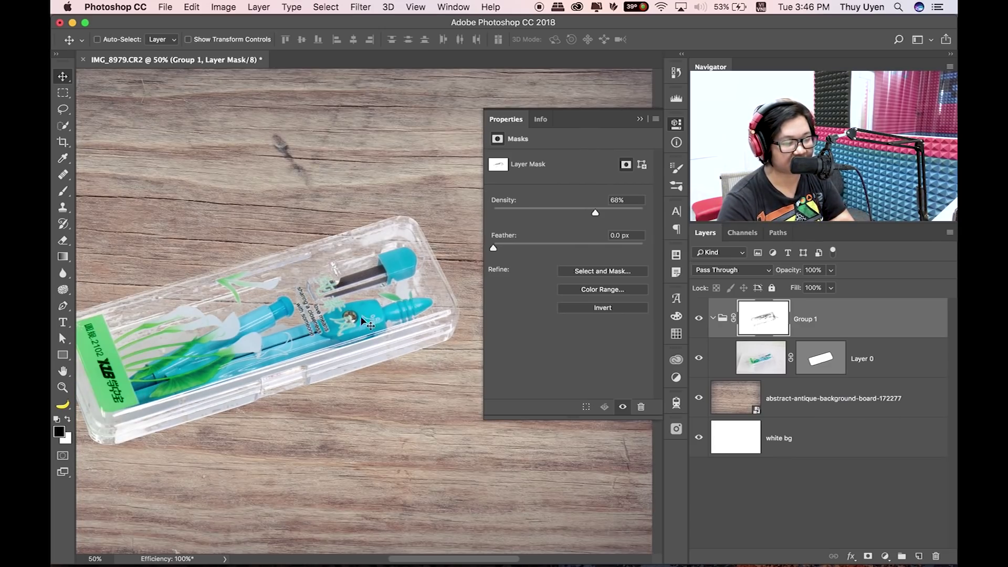
mouse_move(368, 324)
left_mouse_down()
mouse_move(396, 318)
mouse_move(404, 284)
left_mouse_up()
left_click_drag(596, 213, 601, 214)
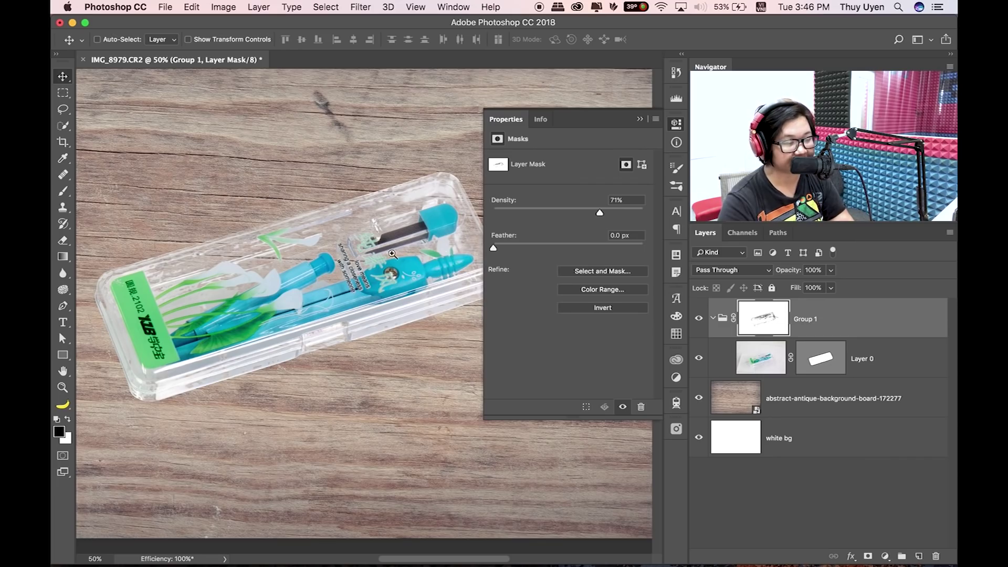
left_click_drag(423, 249, 444, 260)
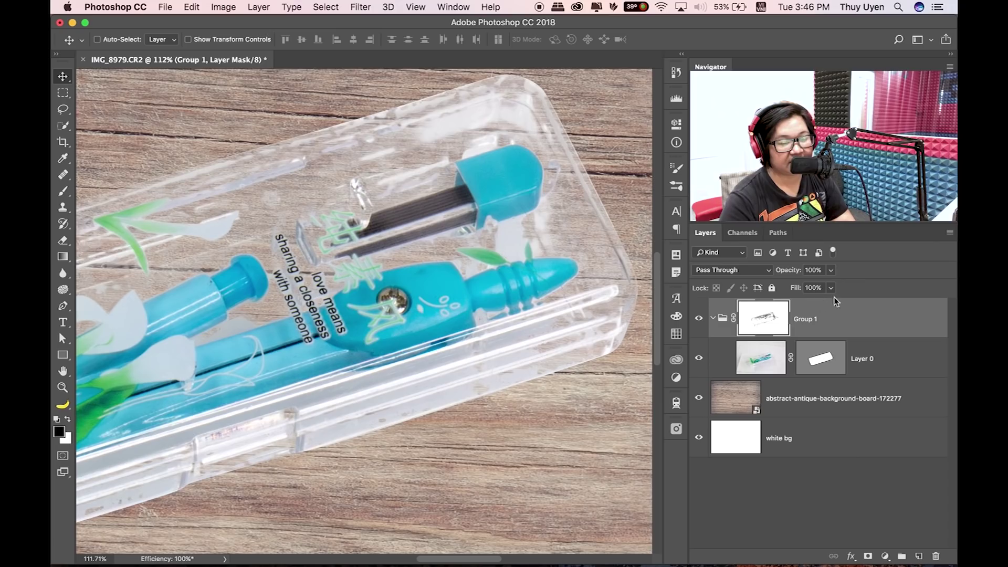
left_click(776, 321, "shift")
left_click(772, 315, "shift")
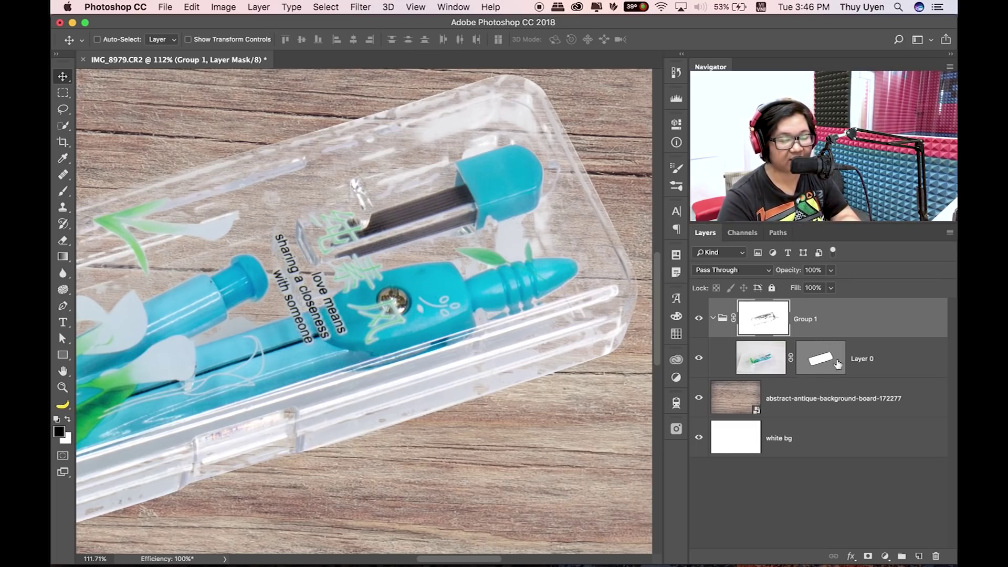
left_click(818, 364)
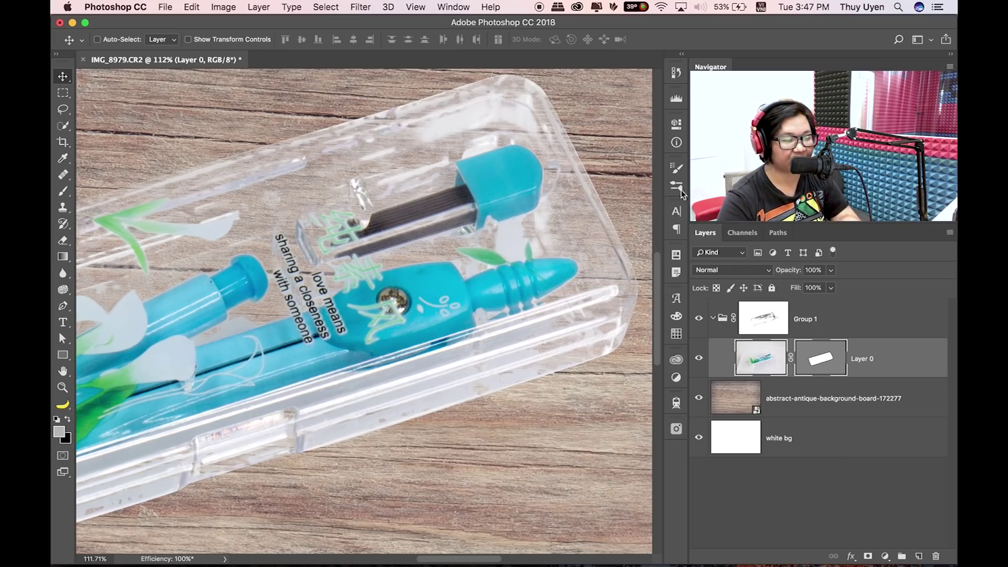
left_click(453, 7)
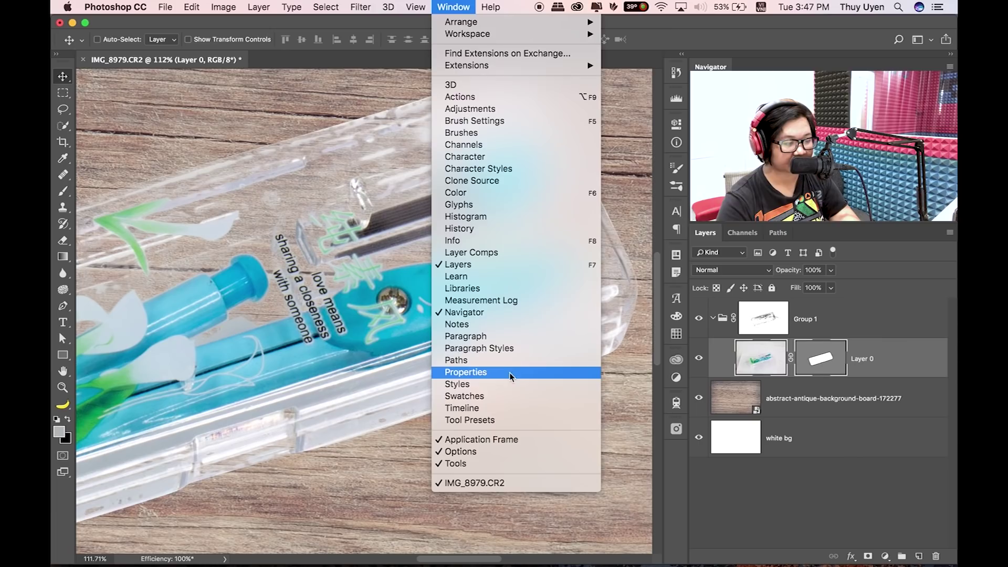
left_click(509, 350)
left_click_drag(643, 213, 606, 212)
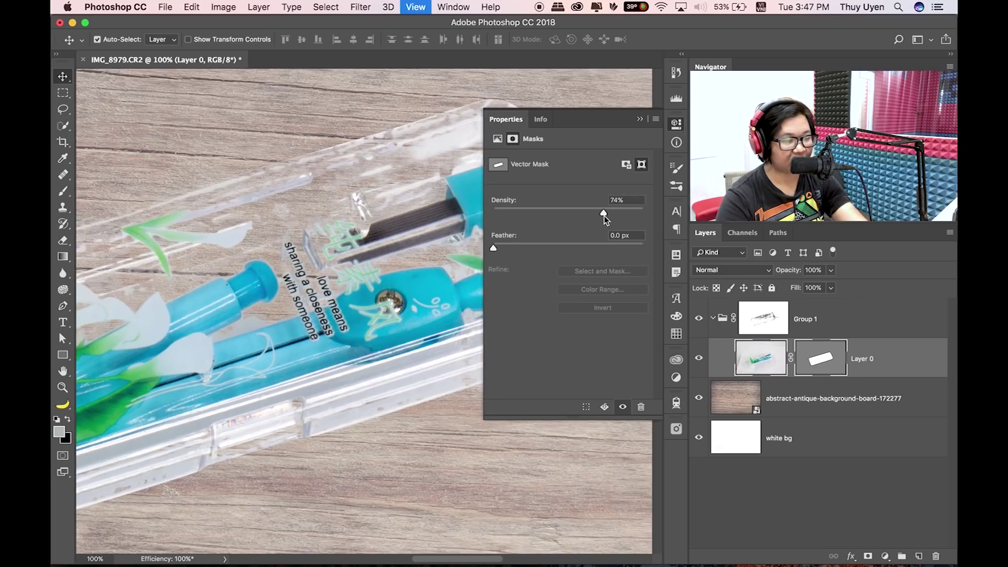
key("ctrl+0")
key("ctrl+minus")
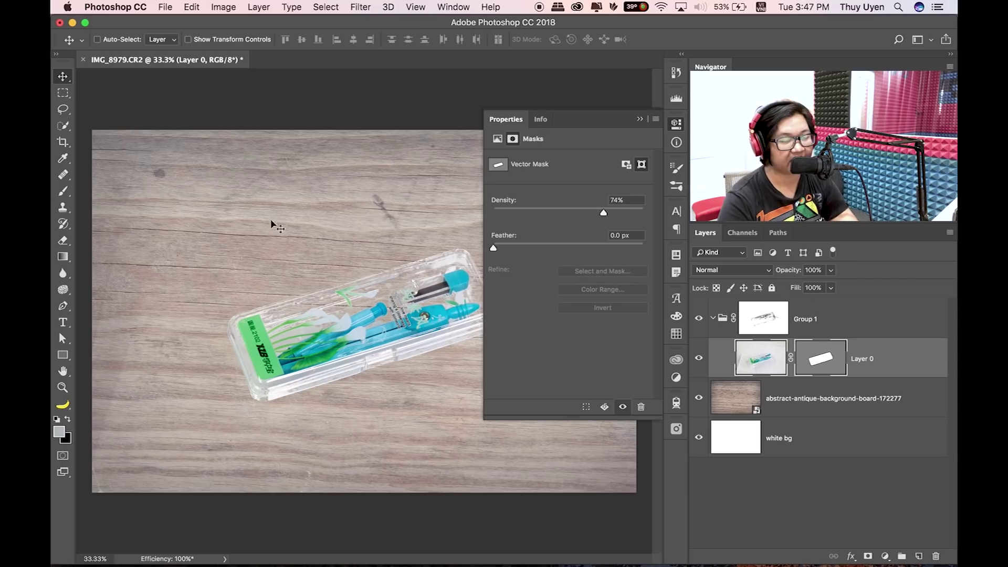
mouse_move(604, 215)
left_mouse_down()
mouse_move(533, 218)
mouse_move(645, 203)
left_mouse_up()
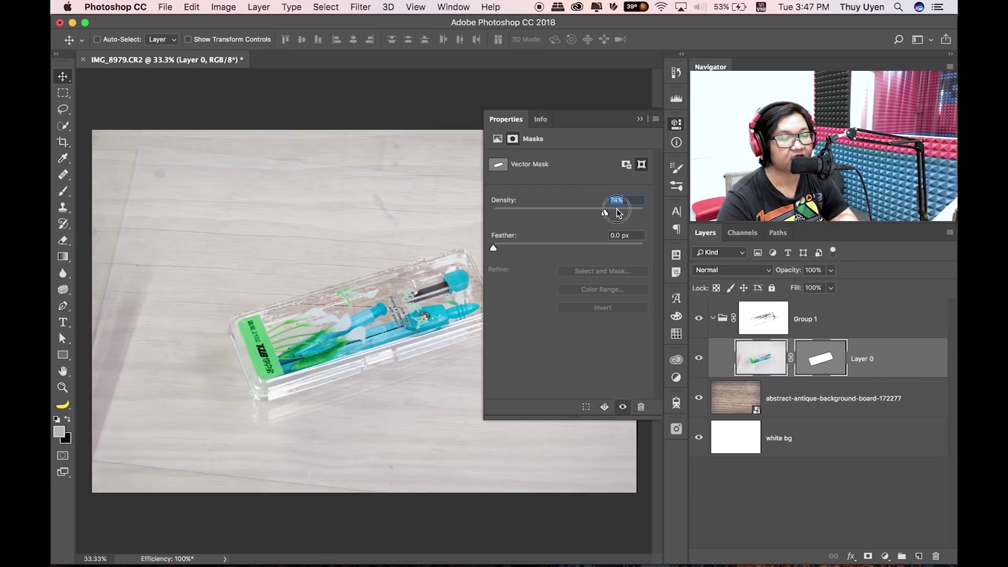
left_click(641, 120)
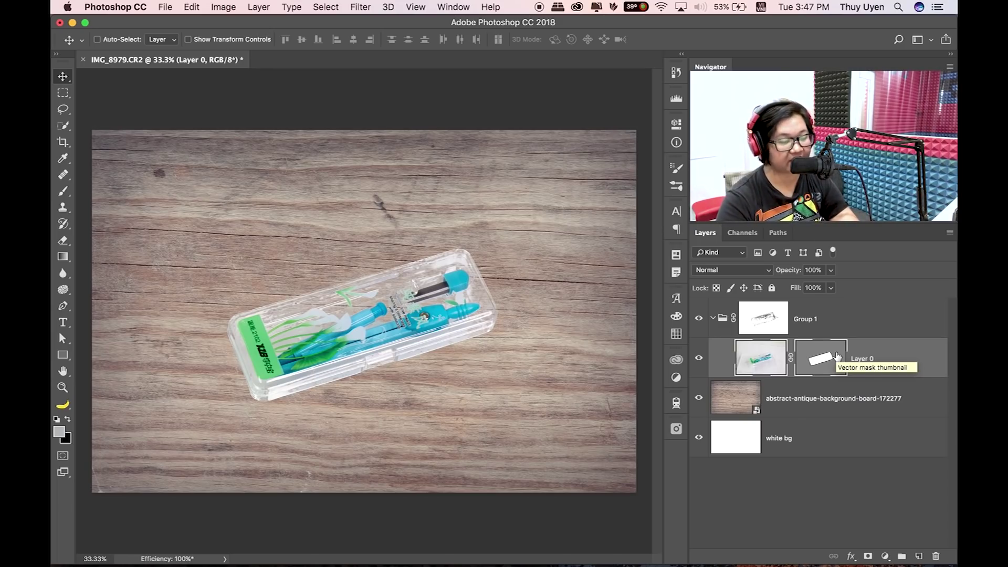
left_click(806, 319)
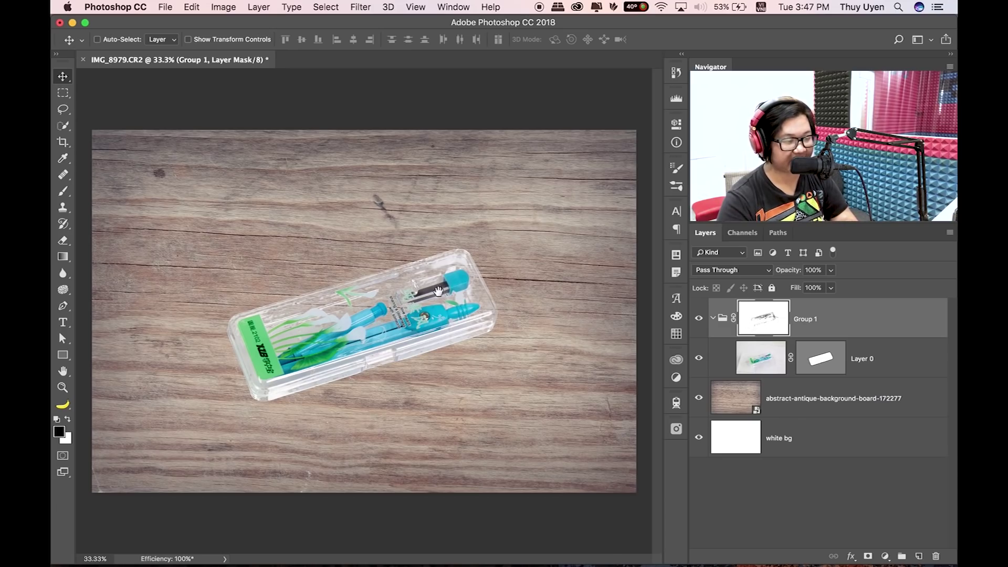
scroll(441, 290, "up", 5)
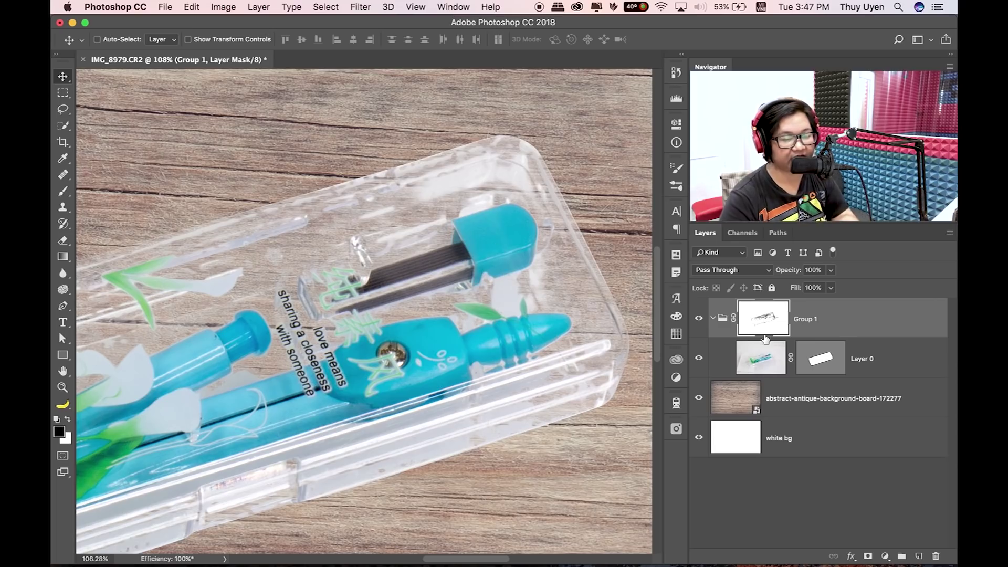
left_click(835, 371)
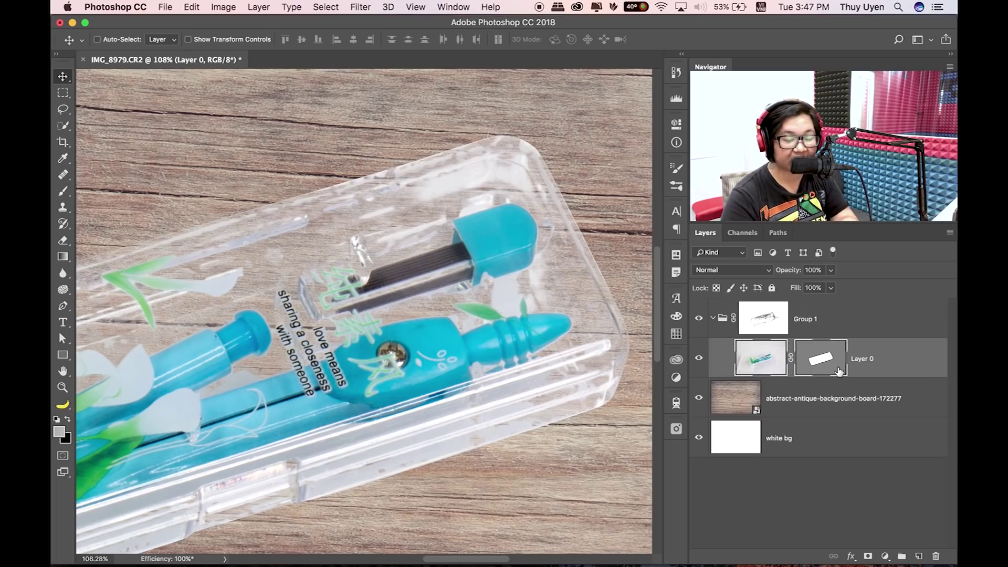
left_click(812, 326)
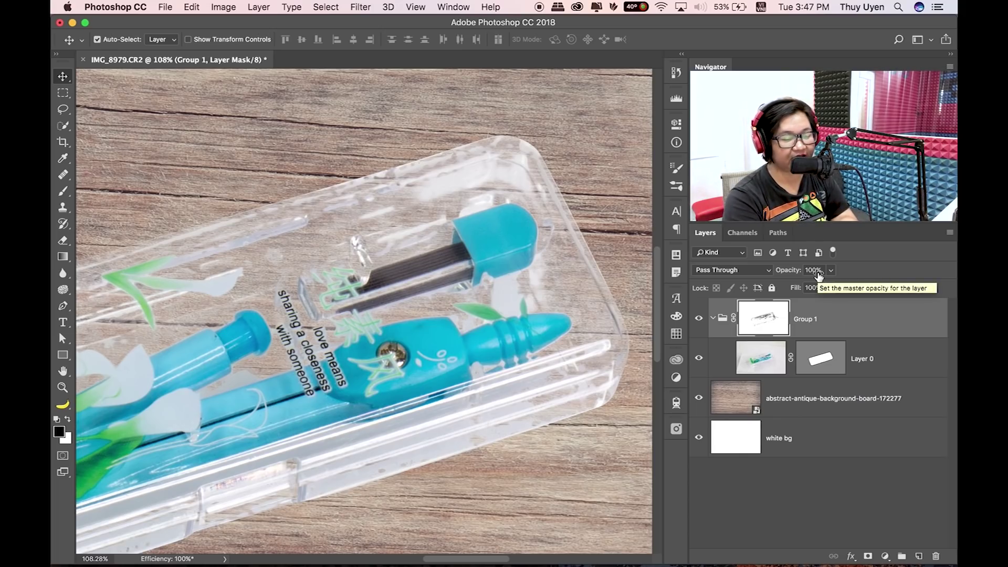
key("super+1")
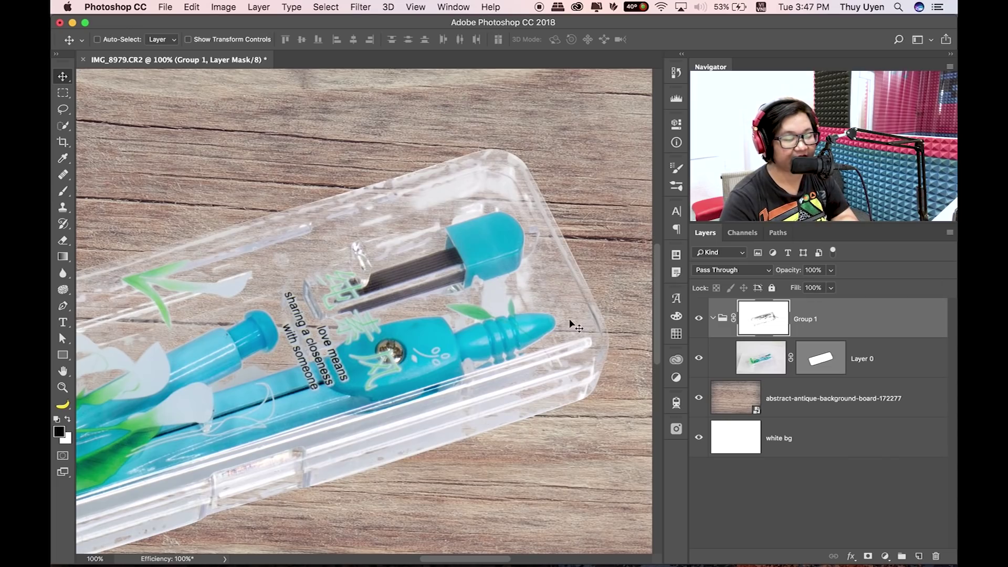
scroll(535, 176, "down", 5)
scroll(536, 177, "left", 5)
scroll(517, 169, "right", 2)
key("super+minus")
scroll(412, 320, "left", 2)
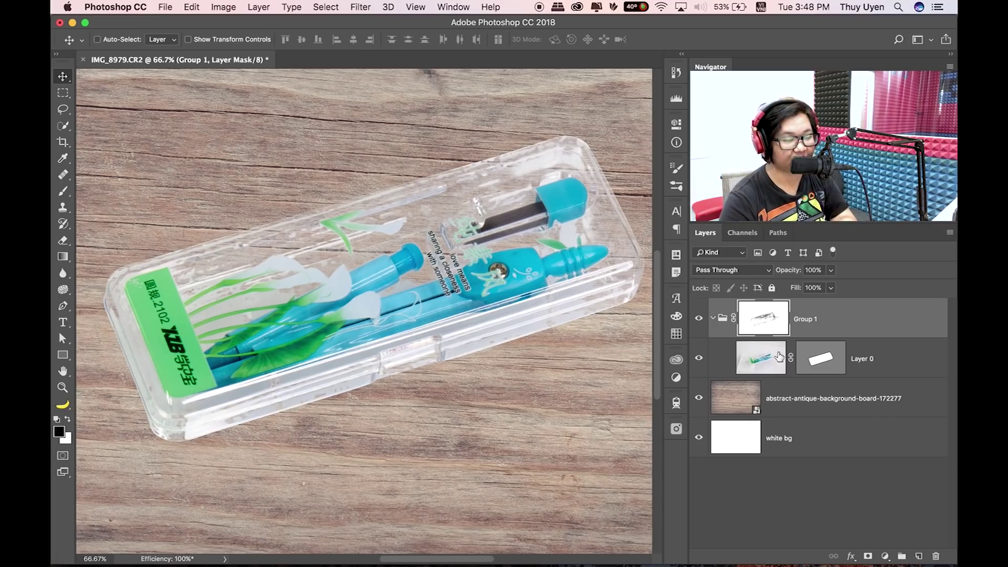
left_click(771, 366)
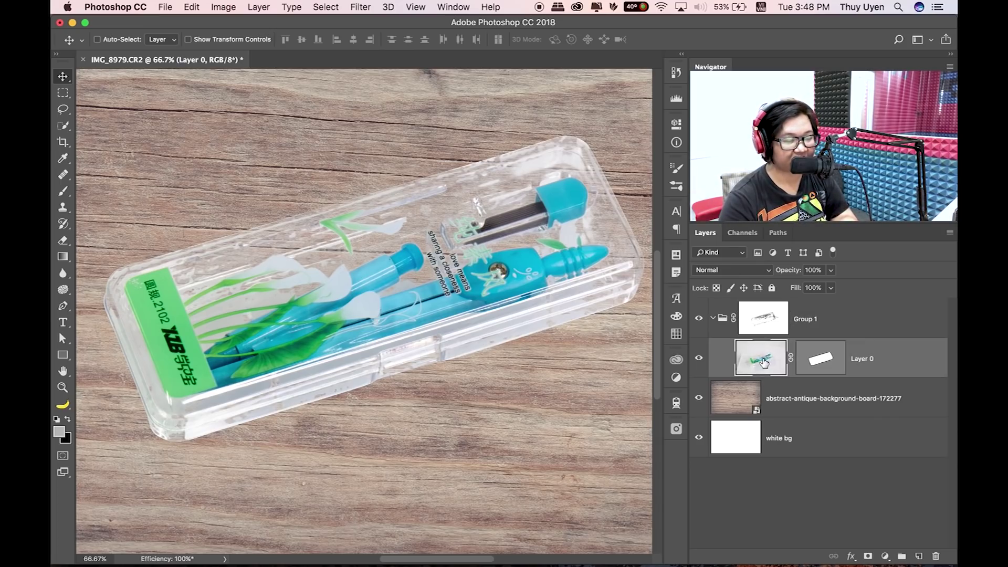
left_click(326, 6)
left_click(349, 132)
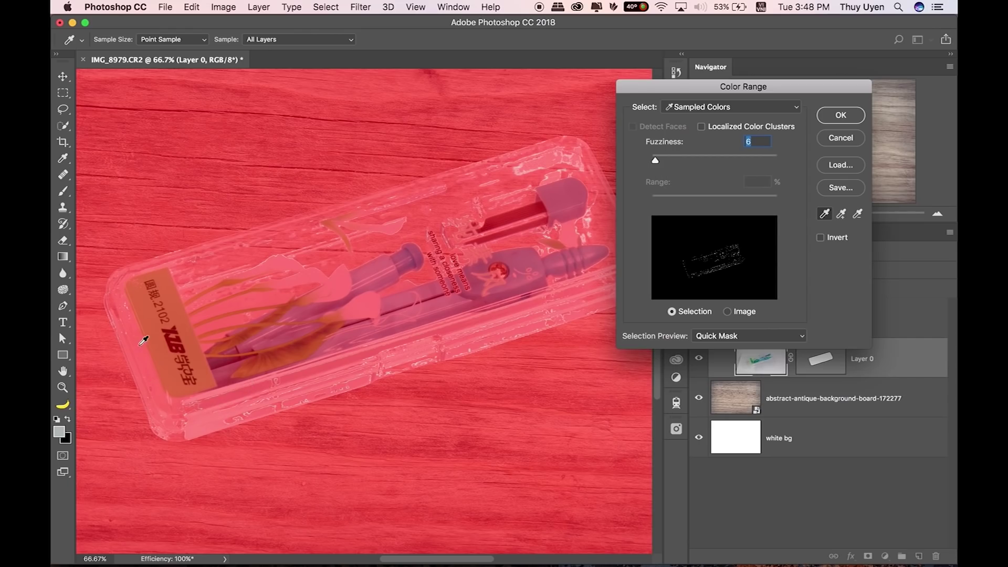
Add-sample seven clear plastic edge areas of the case and confirm the Color Range selection
left_click_drag(146, 351, 156, 371)
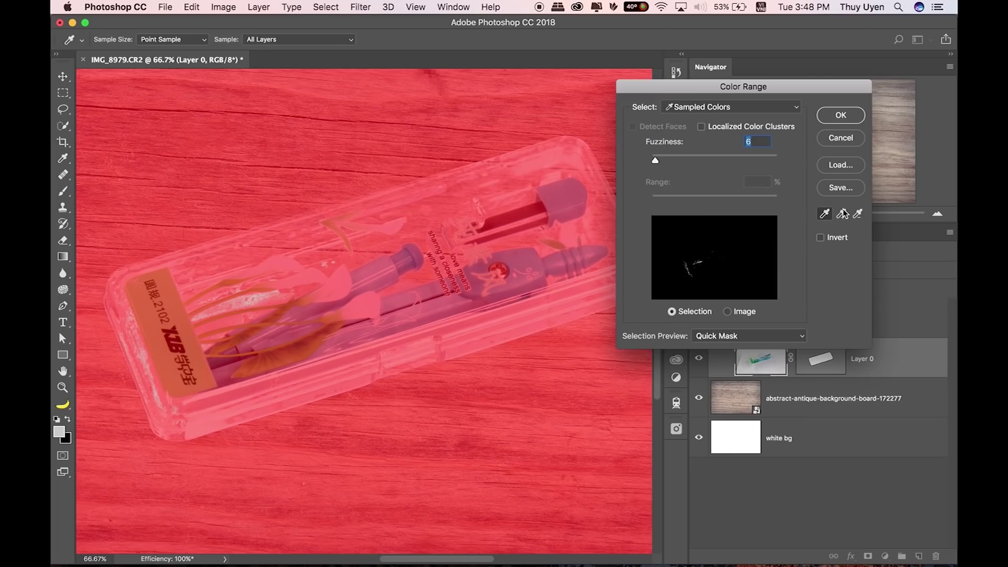
left_click_drag(209, 404, 231, 411)
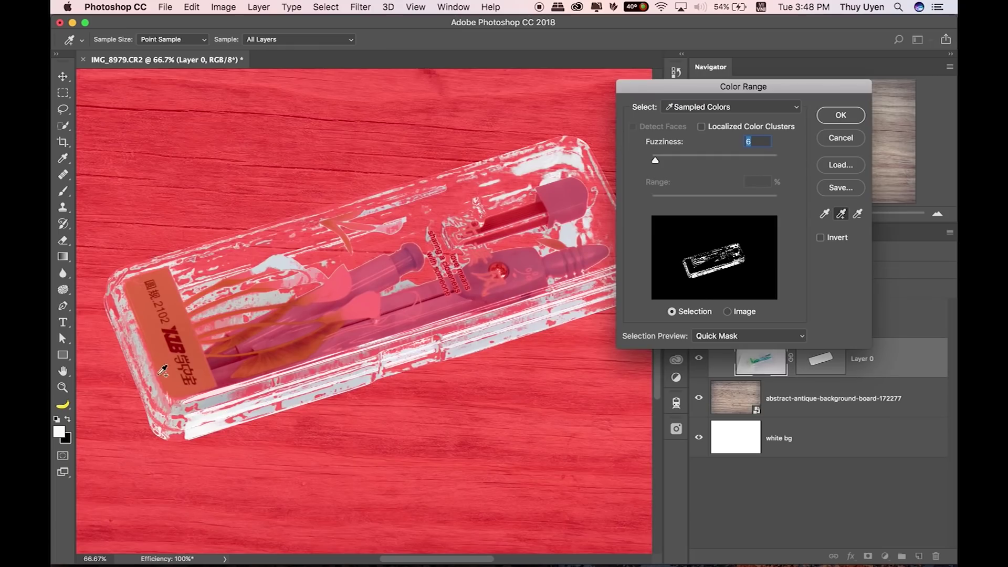
left_click_drag(216, 389, 222, 390)
left_click_drag(379, 364, 328, 369)
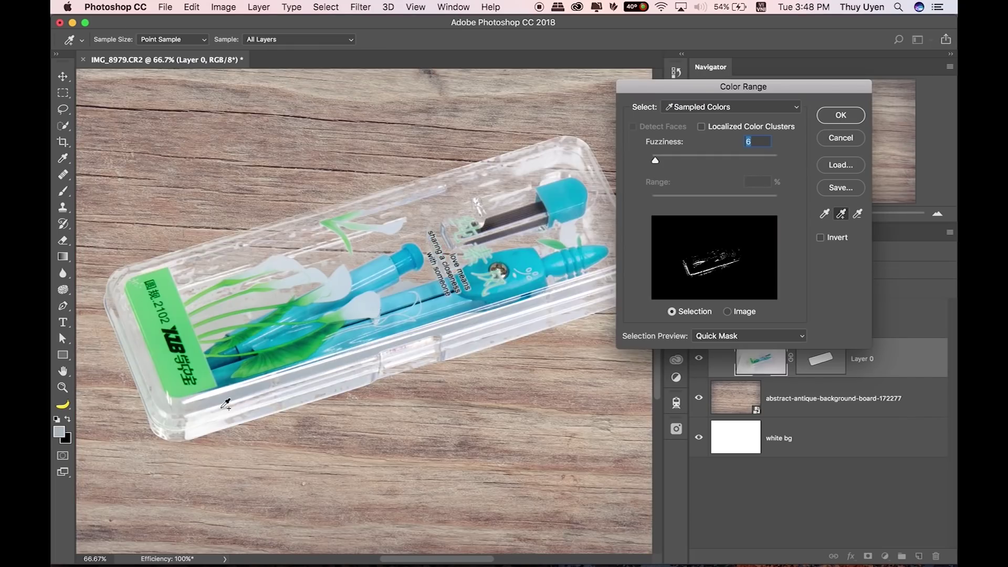
left_click_drag(230, 404, 172, 389)
left_click_drag(117, 309, 114, 321)
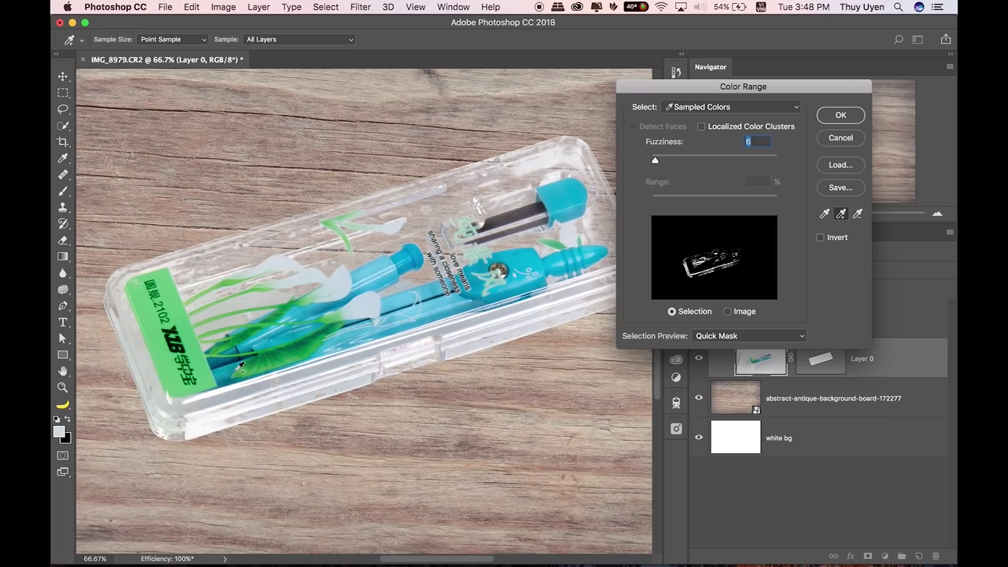
left_click_drag(226, 364, 314, 355)
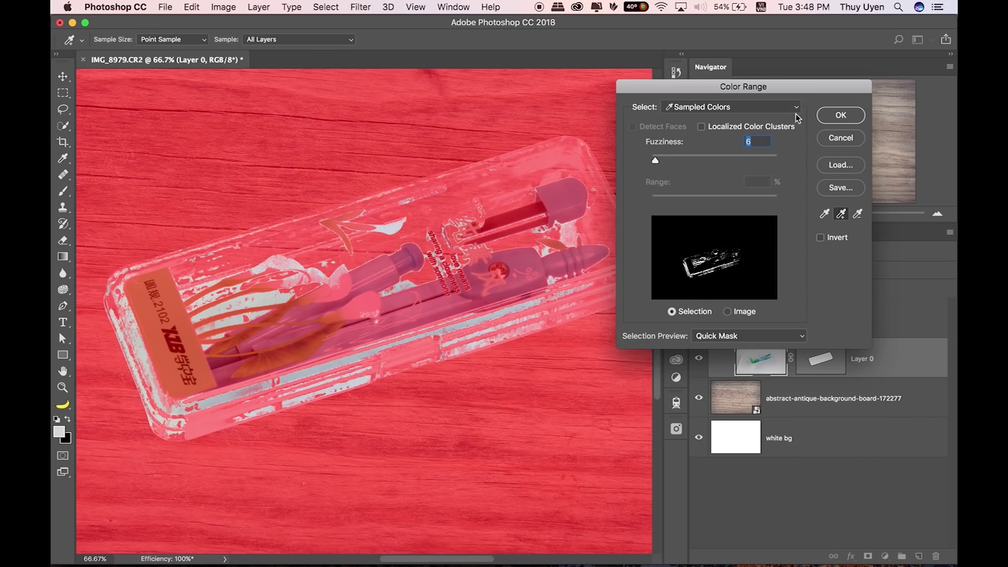
left_click(839, 112)
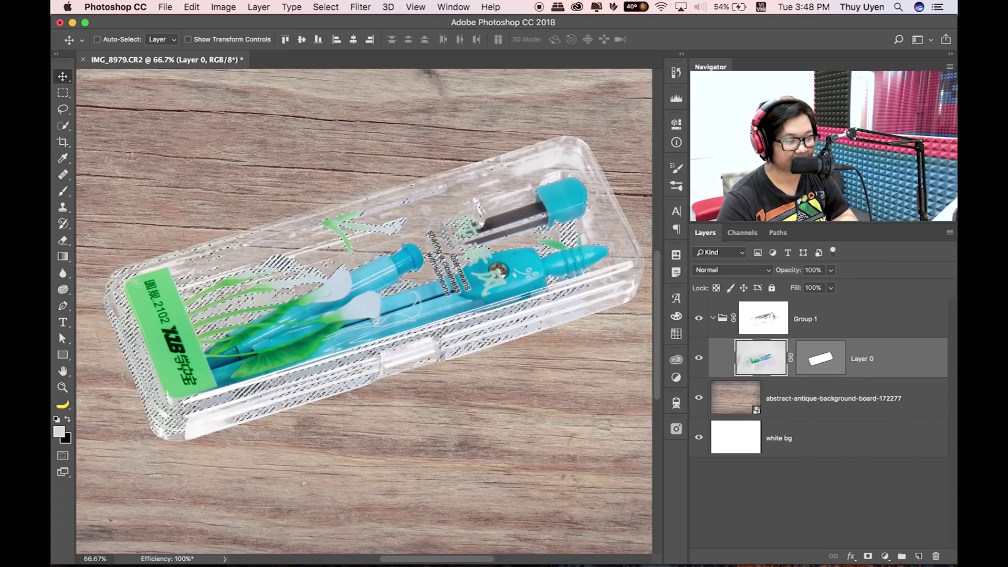
Collapse Group 1, group it into Group 2, and add a mask from the selection
left_click(892, 318)
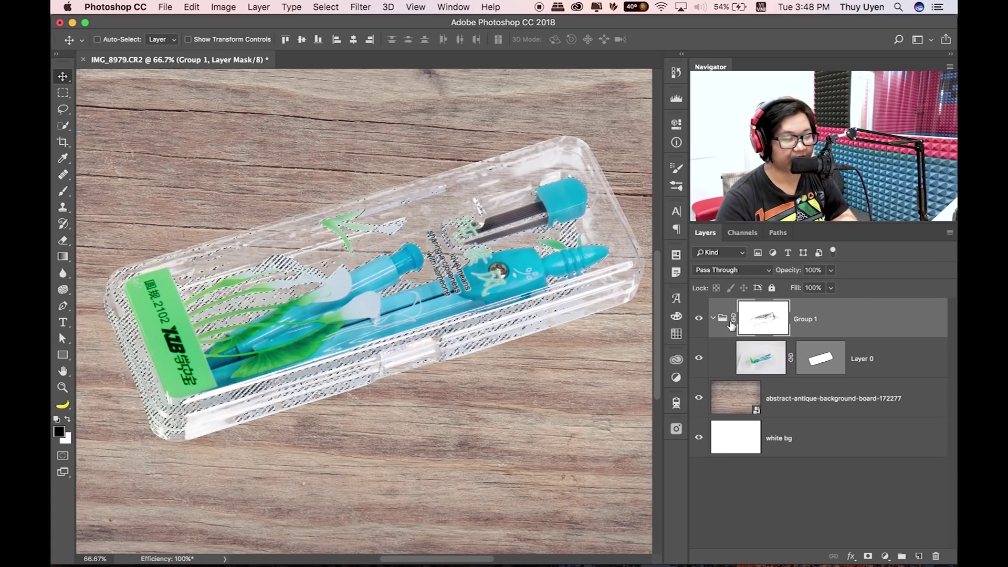
left_click(713, 319)
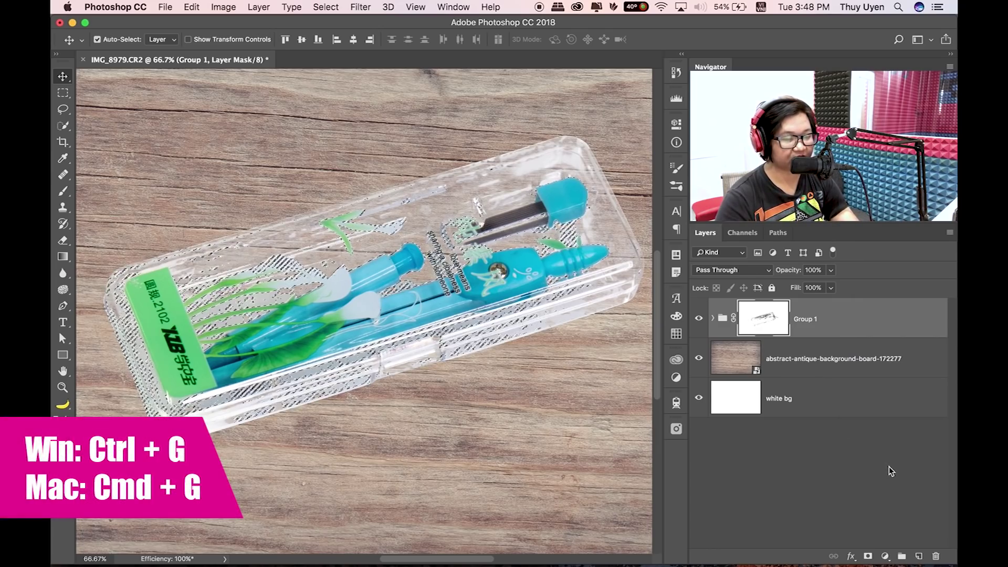
key("super+g")
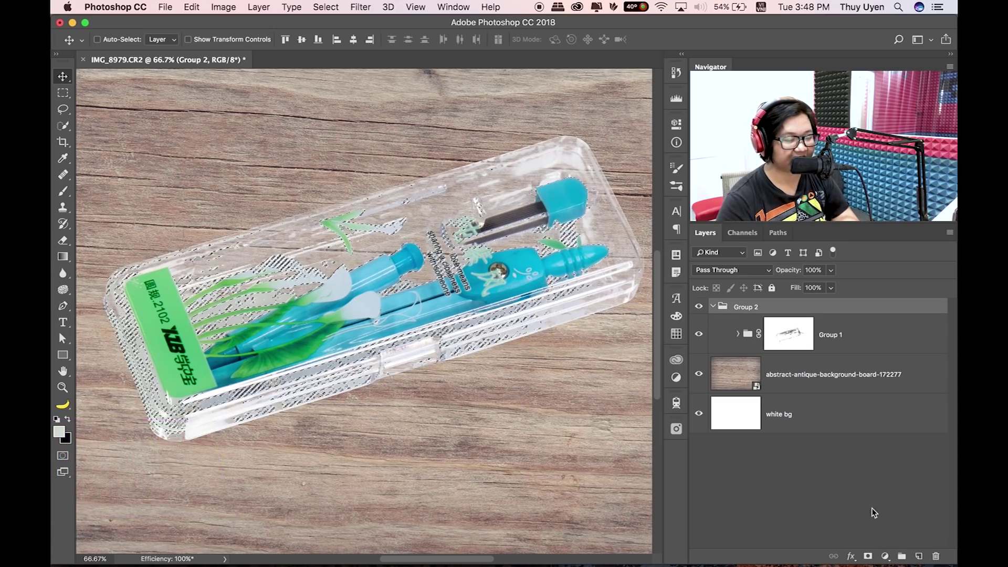
left_click(868, 557)
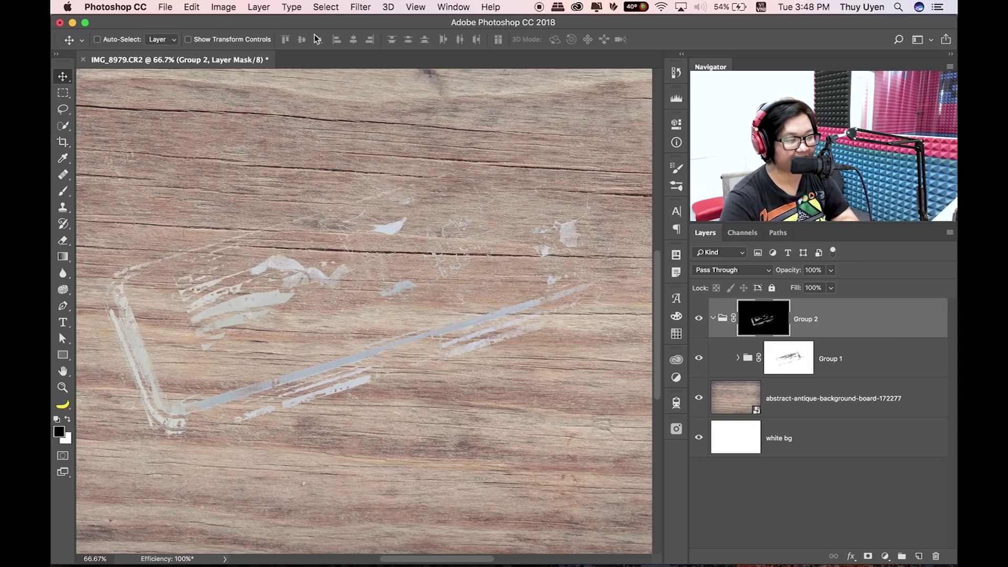
Invert Group 2's mask, toggle the group to compare, and bring up its mask options
left_click(227, 7)
mouse_move(244, 41)
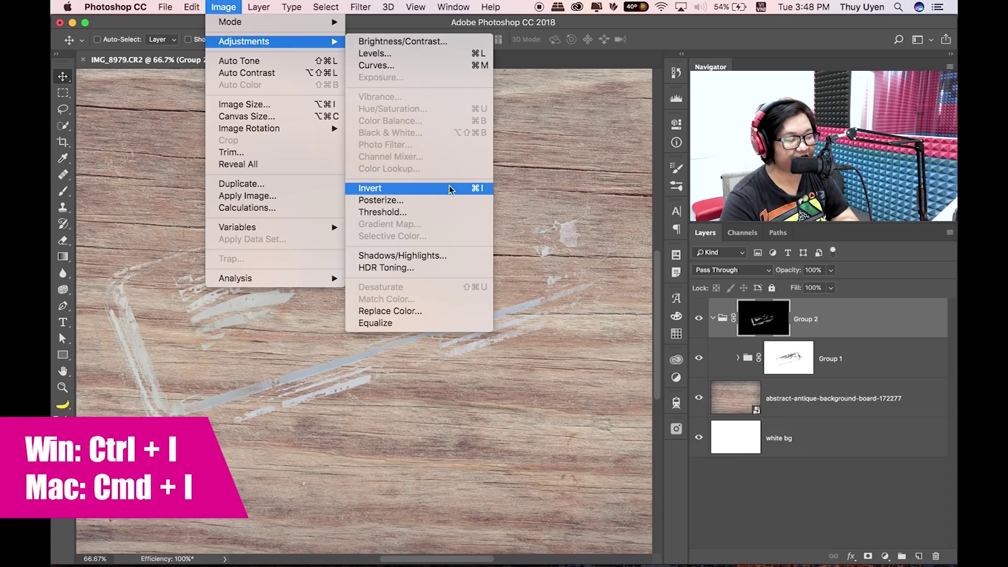
left_click(475, 188)
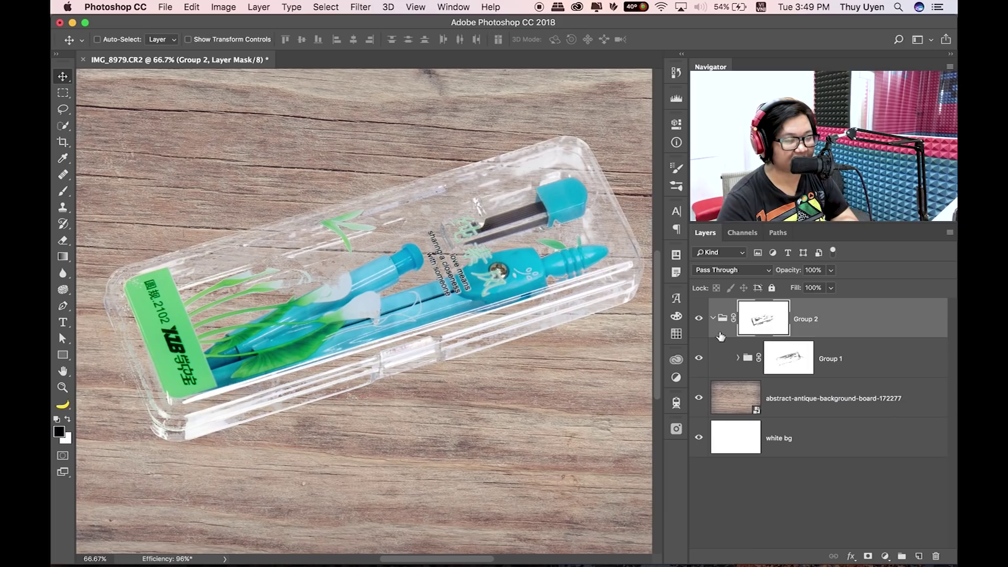
left_click(700, 319)
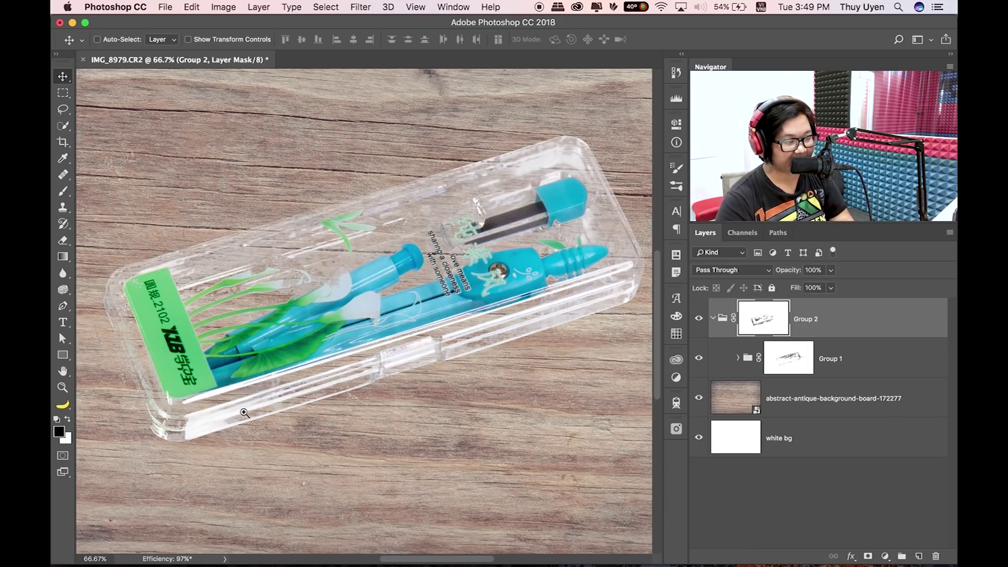
scroll(252, 409, "up", 2)
scroll(253, 405, "up", 2)
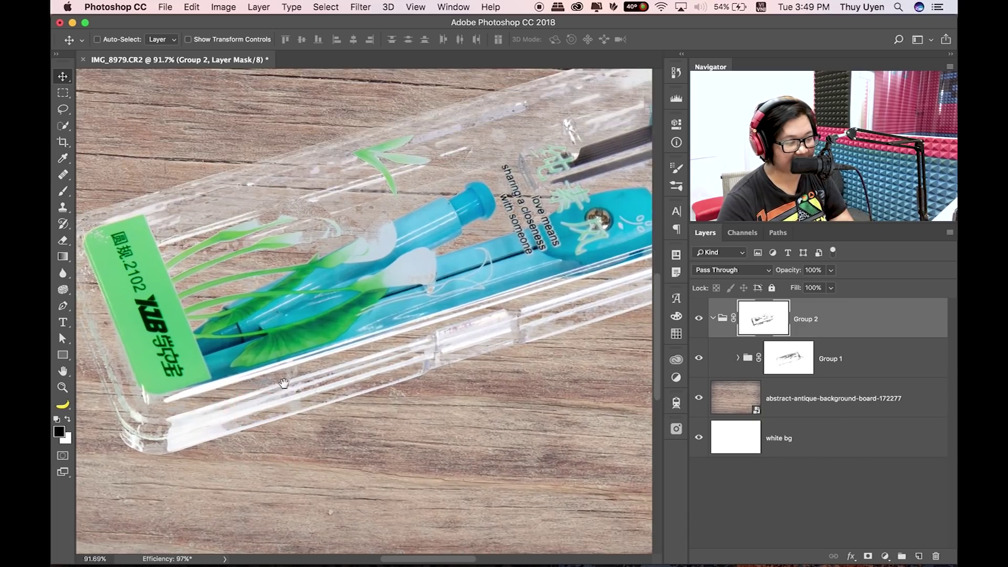
scroll(377, 380, "up", 2)
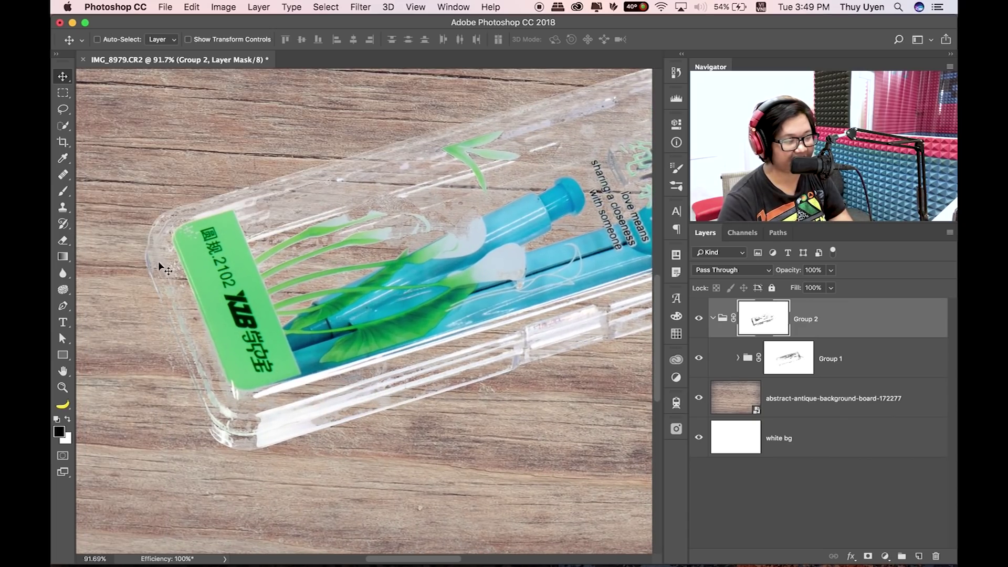
right_click(761, 318)
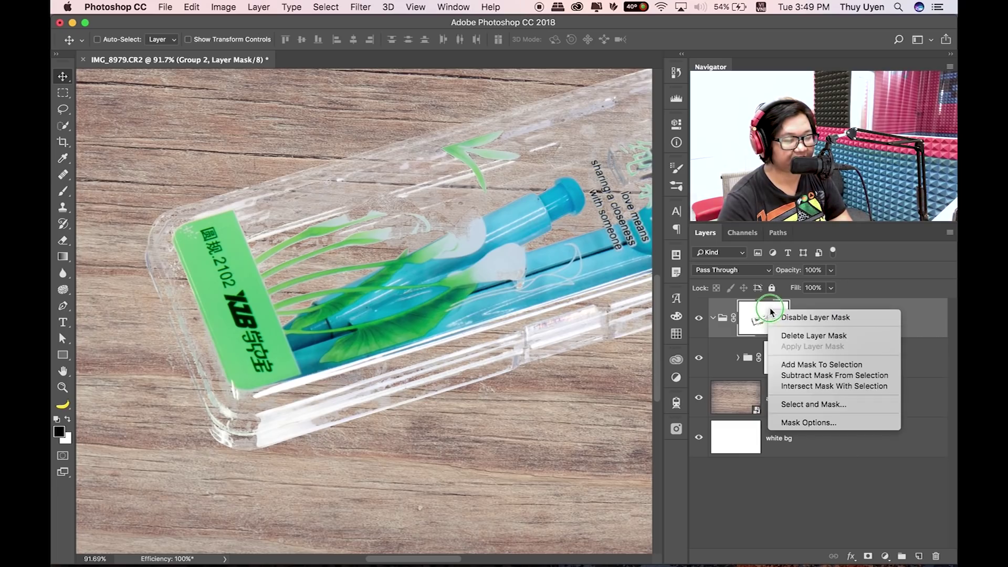
Shift Group 2's mask edge to -22% in Select and Mask and apply it
left_click(794, 403)
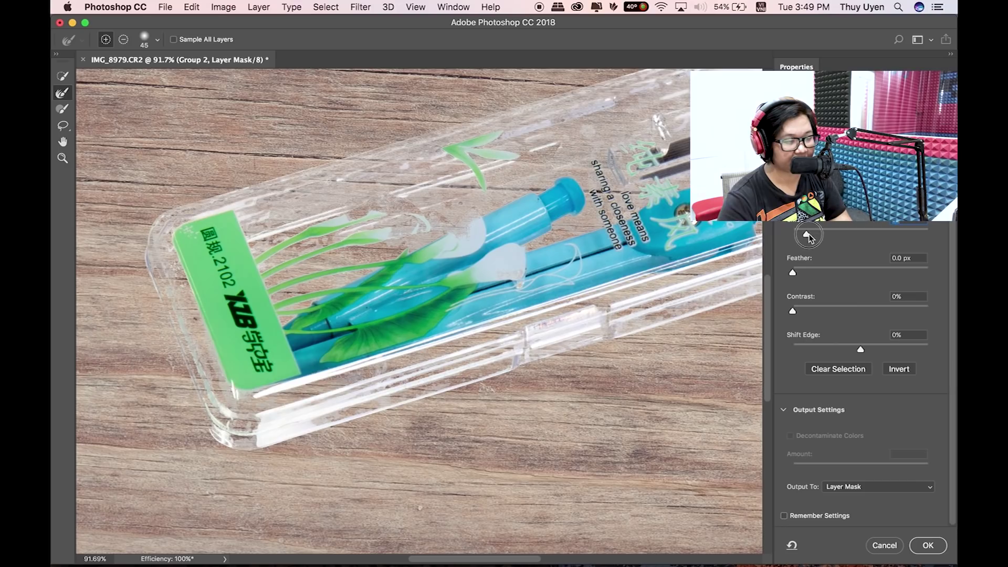
left_click_drag(862, 348, 847, 351)
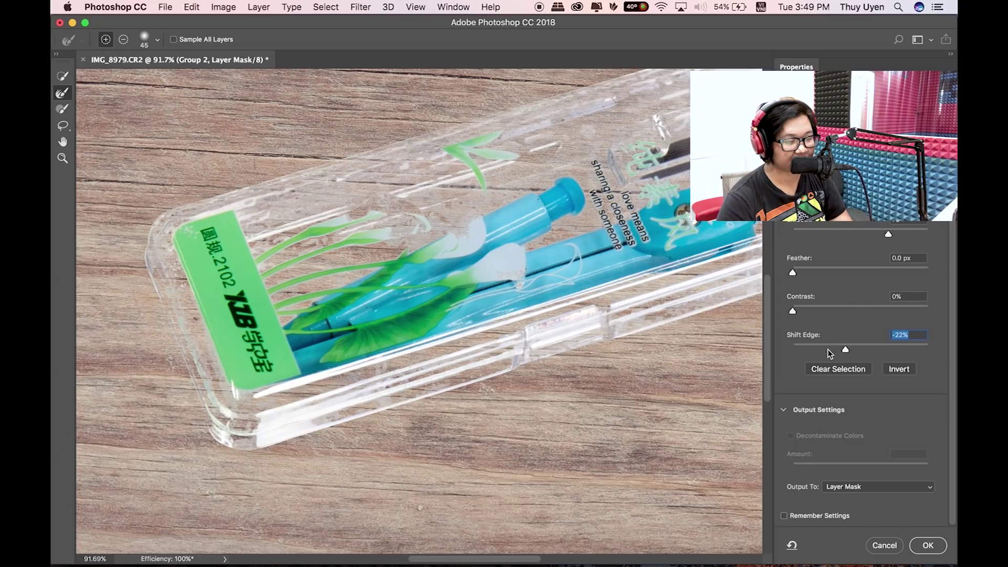
left_click(931, 545)
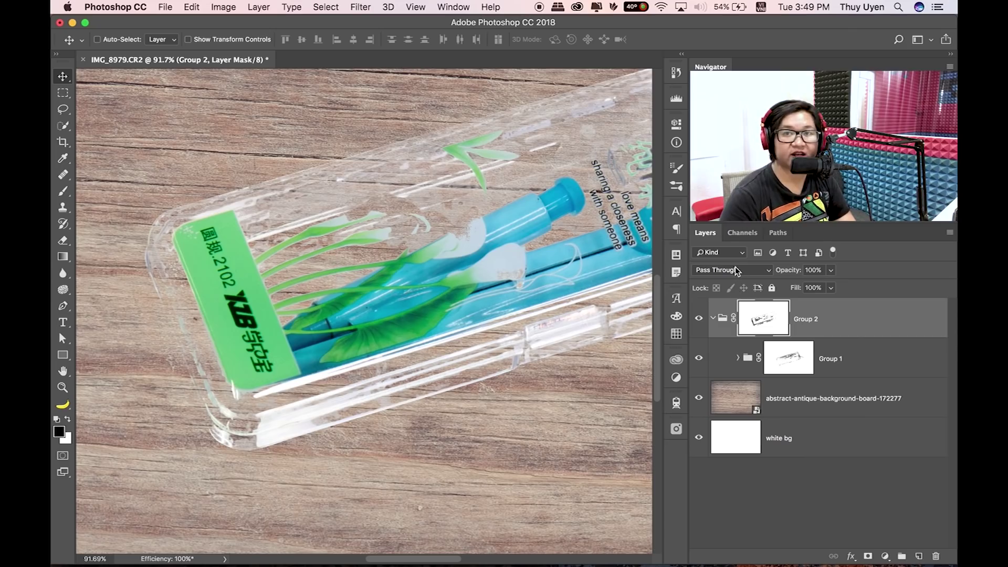
Show the Properties panel and lower Group 2's mask density to 35%
left_click(699, 318)
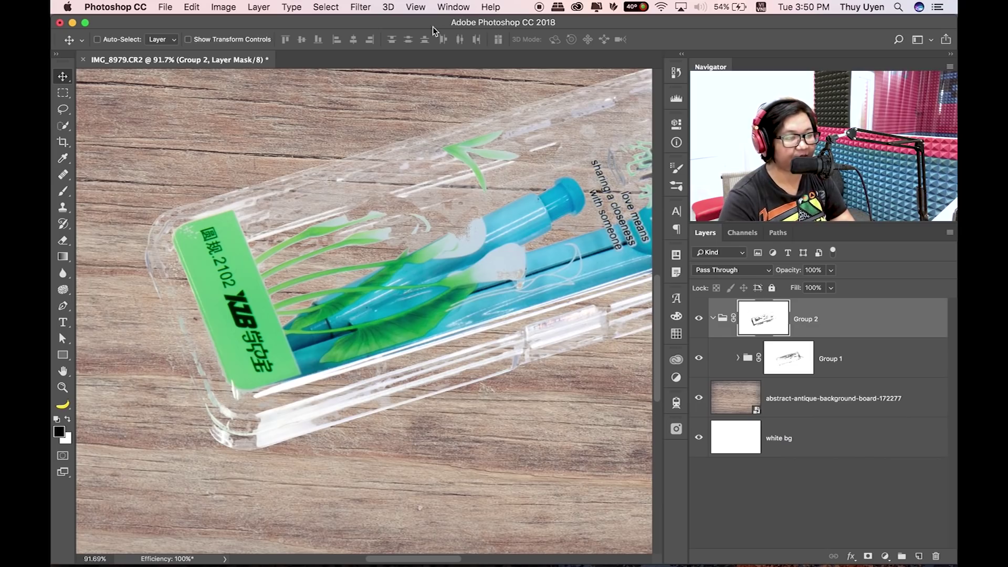
left_click(453, 7)
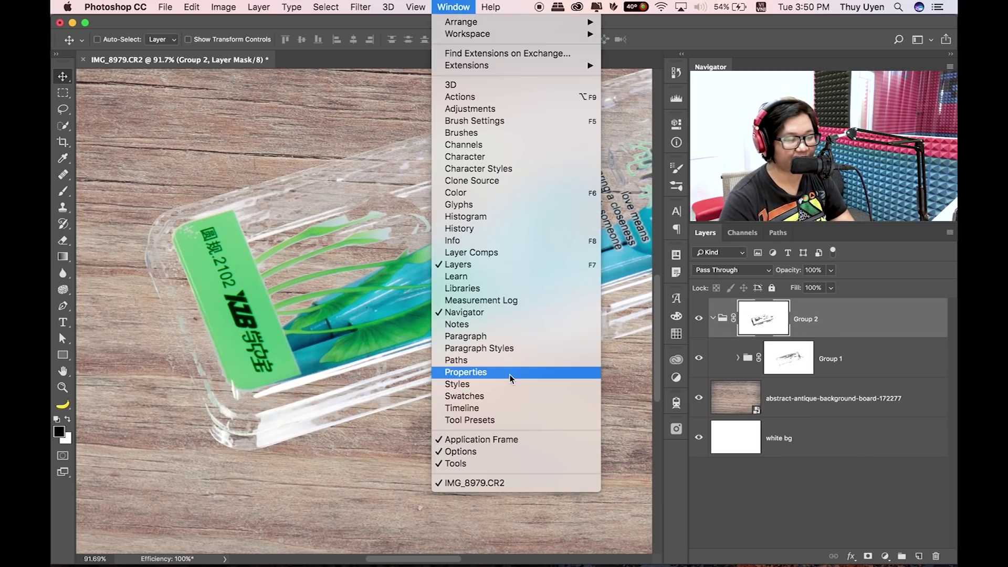
left_click(509, 376)
left_click_drag(643, 216, 592, 214)
key("super+minus")
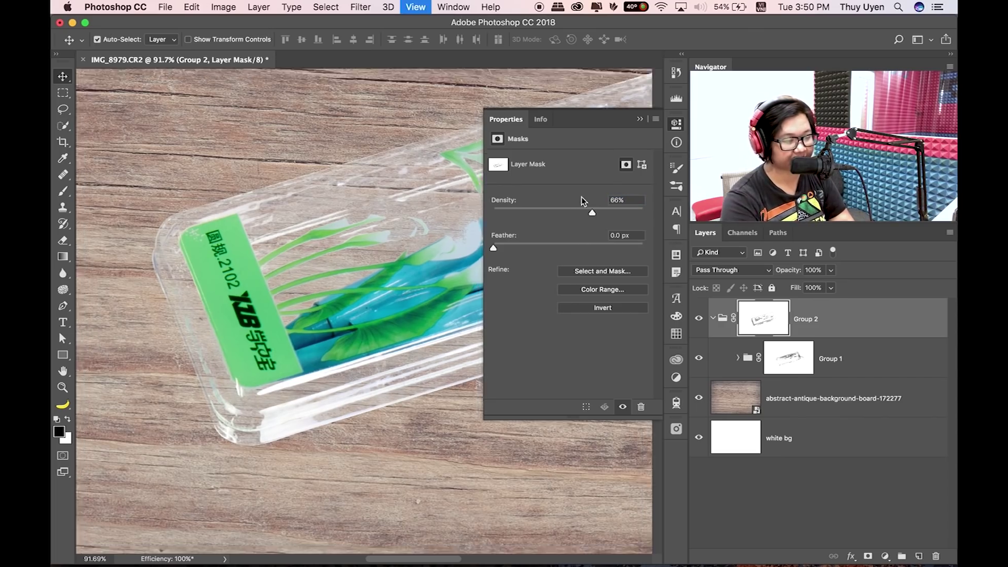
key("super+minus")
left_click_drag(418, 271, 308, 287)
left_click_drag(592, 213, 546, 213)
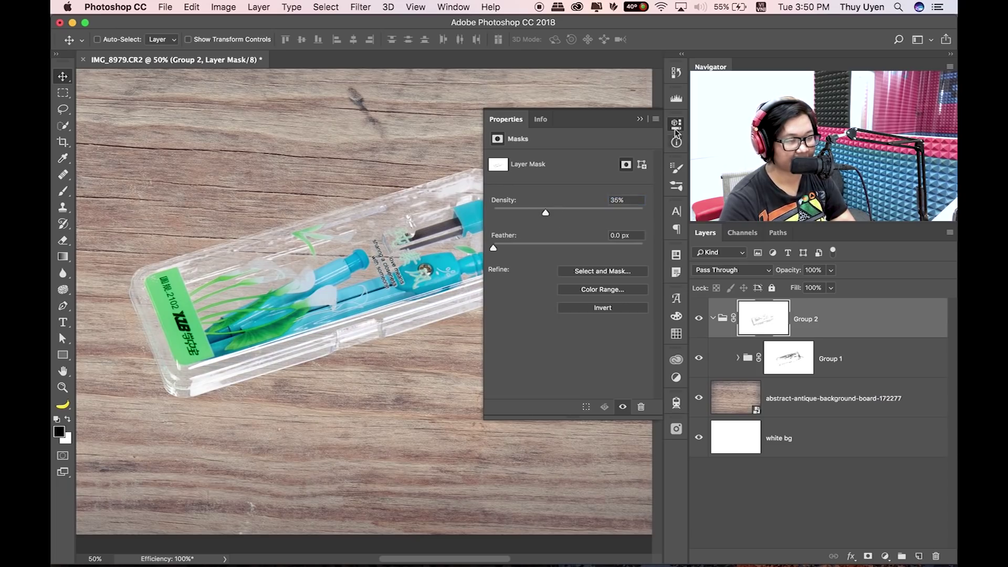
left_click(640, 120)
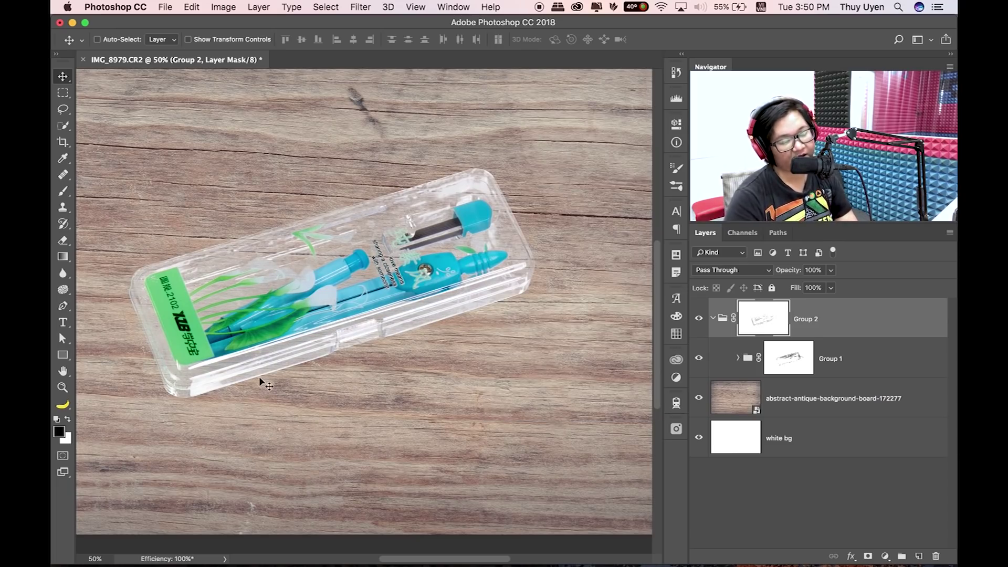
Expand Group 1 and rename Layer 0 to 'original'
left_click_drag(205, 386, 256, 396)
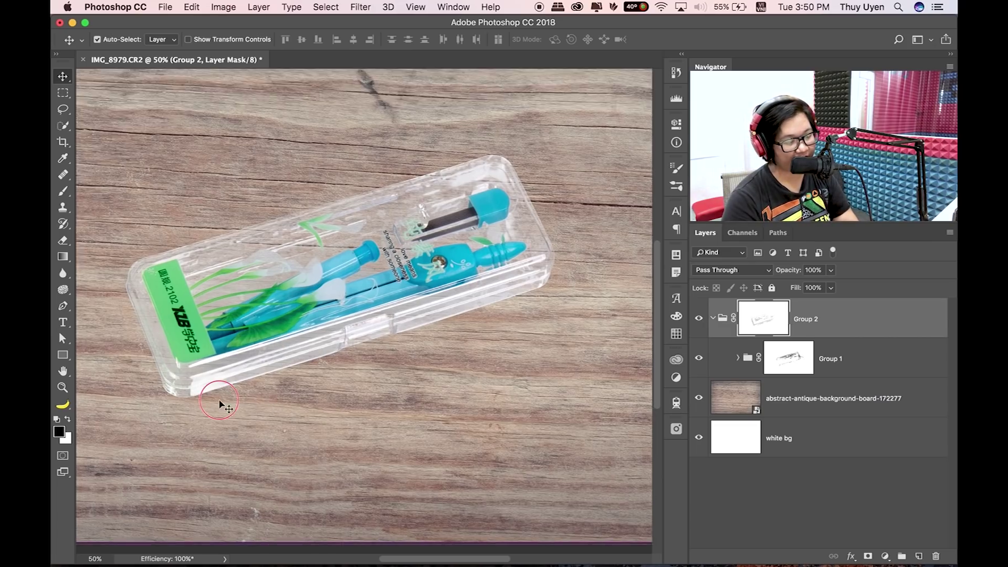
left_click(699, 319)
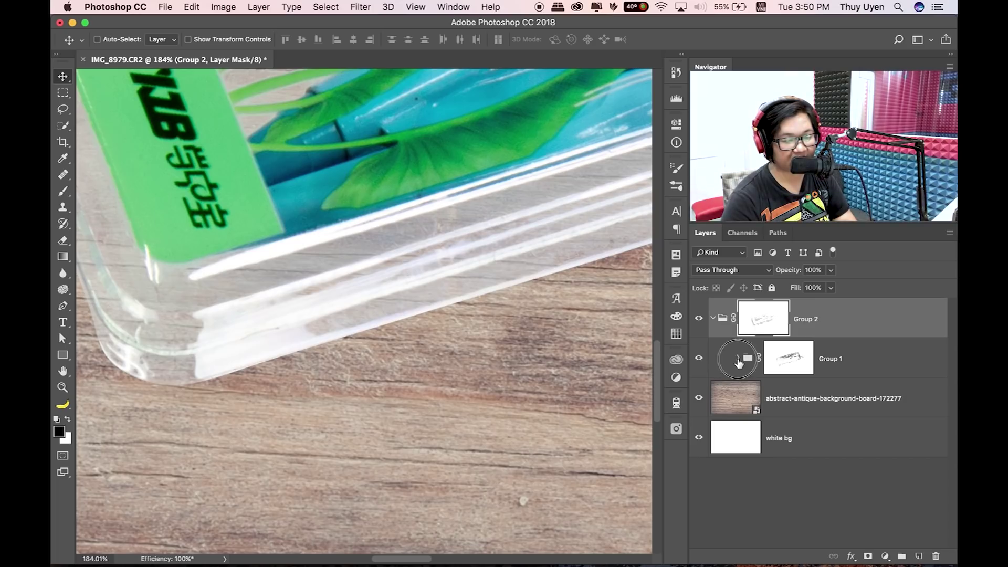
left_click(738, 363)
double_click(889, 398)
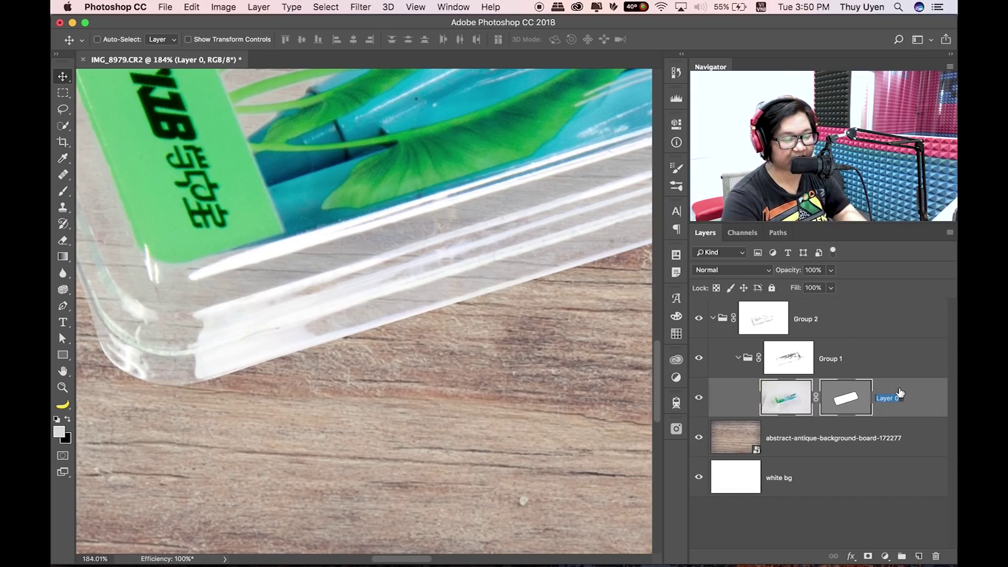
type("original")
key("Return")
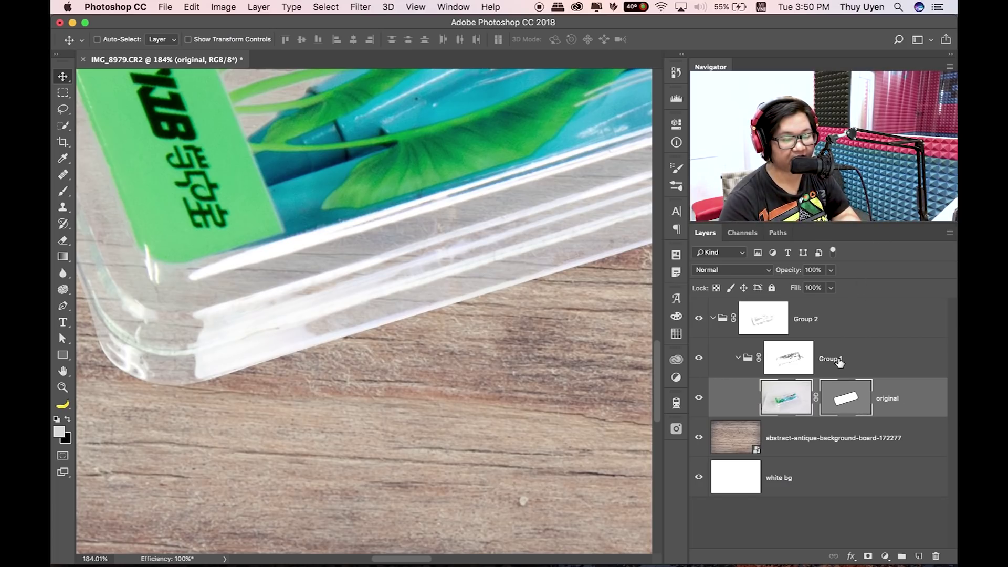
Rename Group 1 to 'mask 1' and Group 2 to 'mask 2'
left_click(832, 363)
double_click(830, 361)
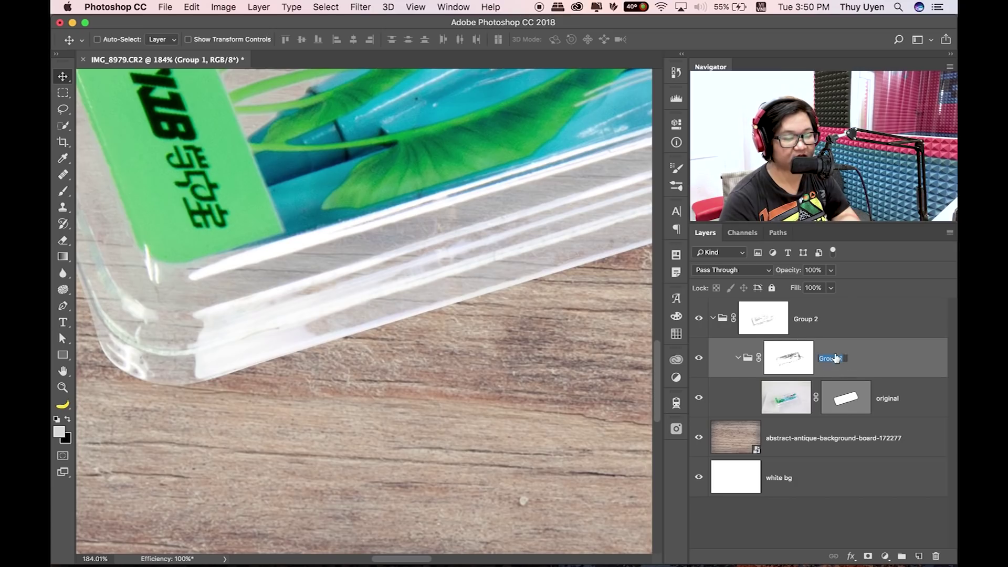
type("mask 1")
key("Return")
left_click(824, 320)
double_click(806, 319)
type("mask 2")
key("Return")
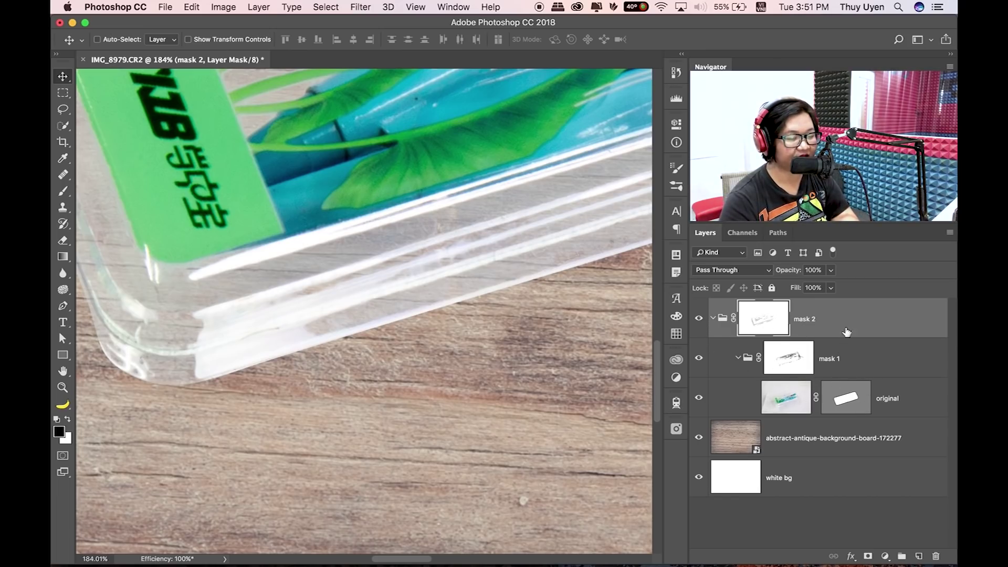
Frame the case's lower corner, target mask 2's layer mask, and pick the Brush tool
left_click(856, 351)
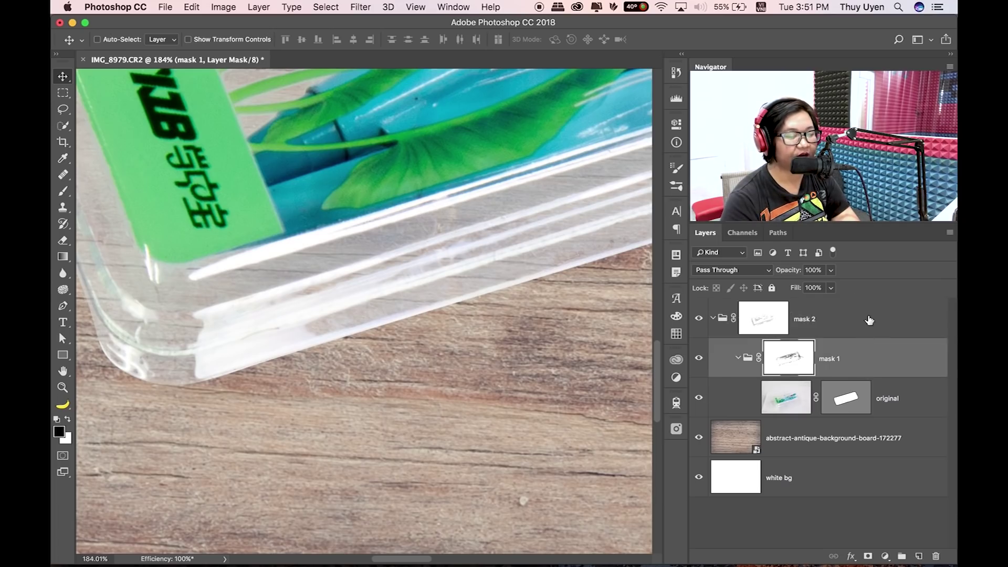
left_click(756, 326)
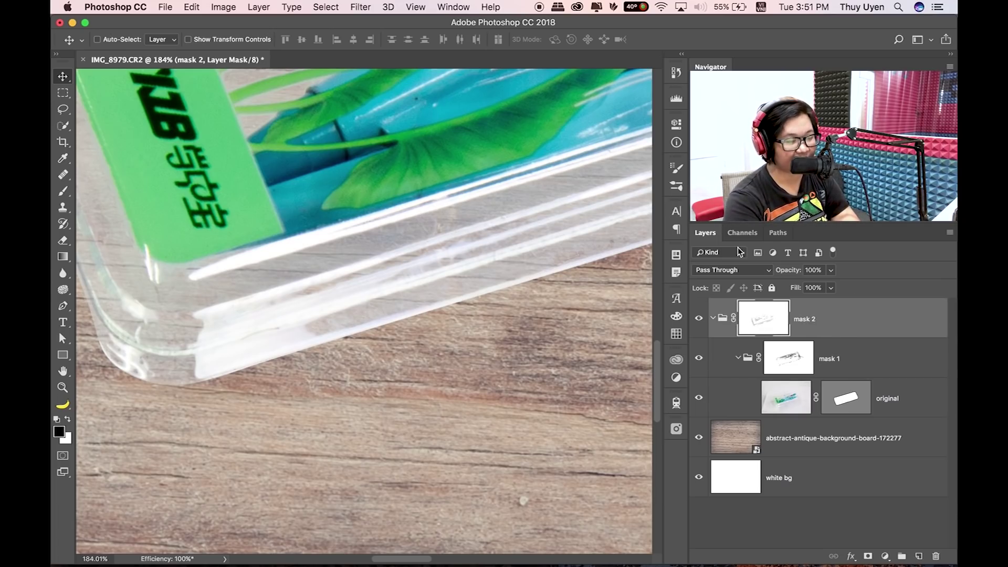
key("super+plus")
key("super+minus")
left_click_drag(399, 307, 391, 350)
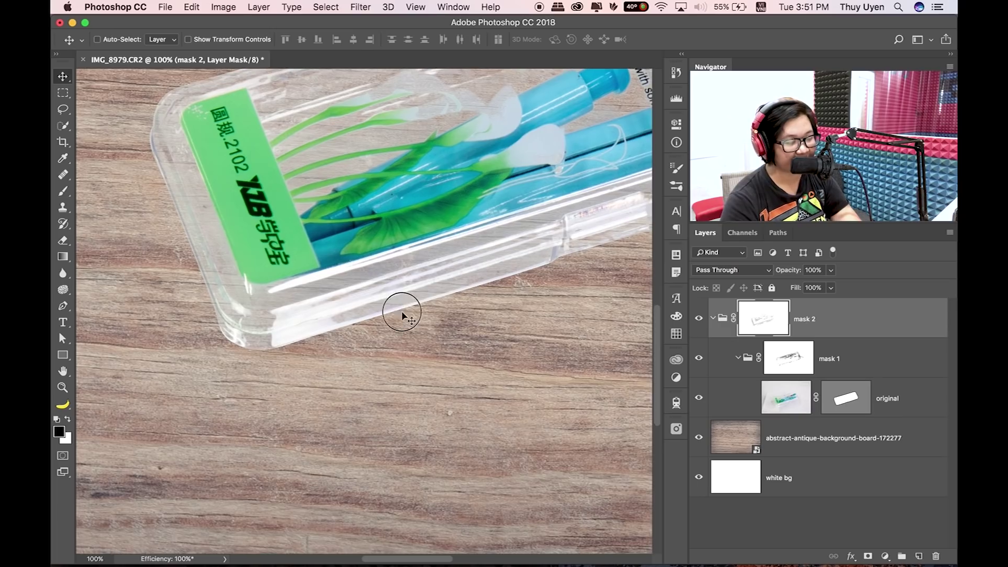
scroll(383, 326, "up", 1)
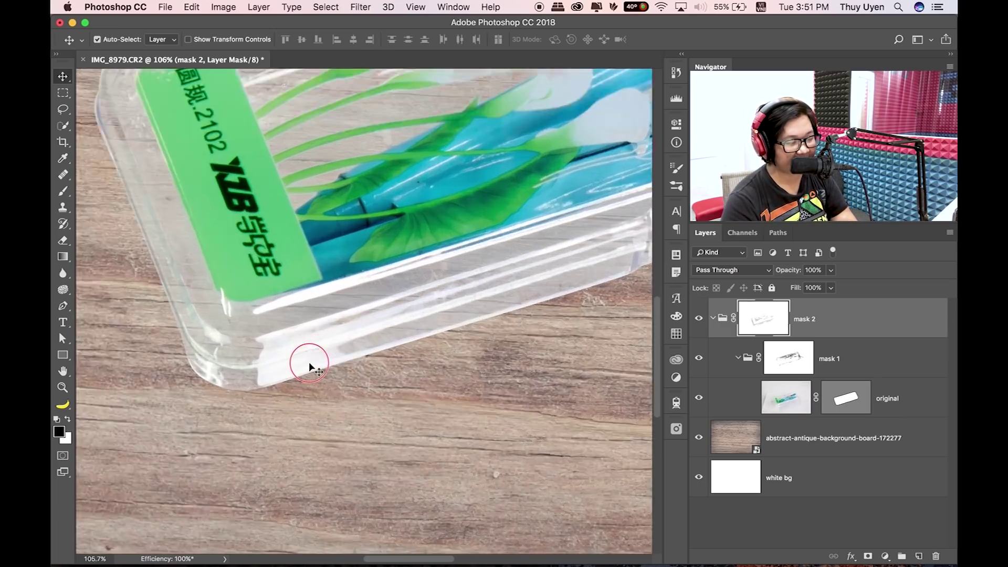
scroll(308, 360, "up", 5)
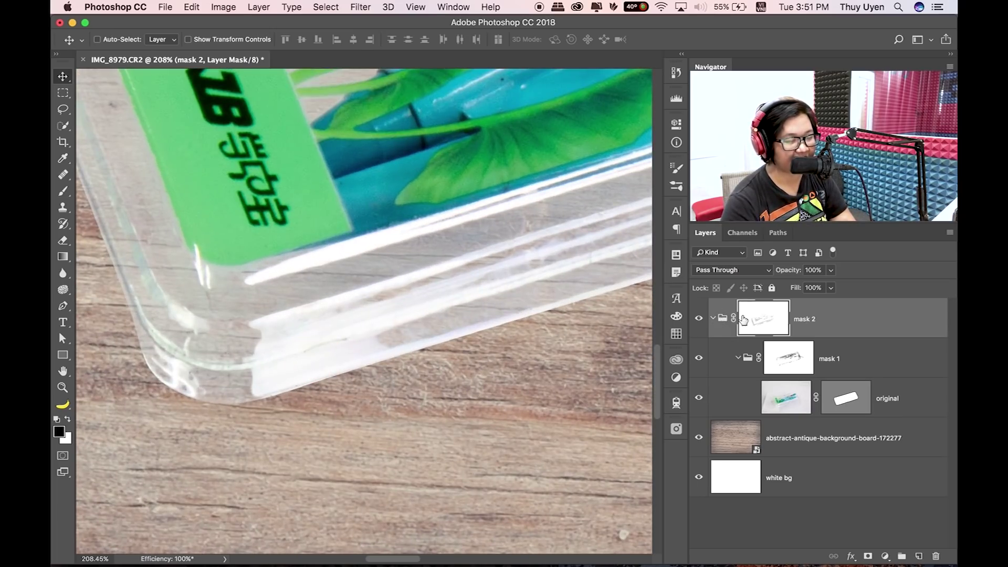
left_click(769, 318)
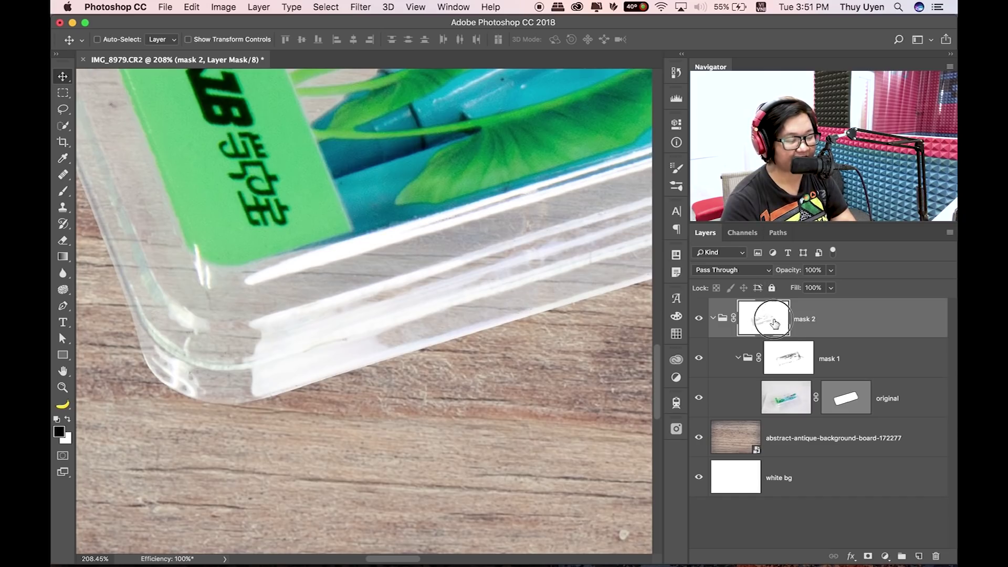
key("b")
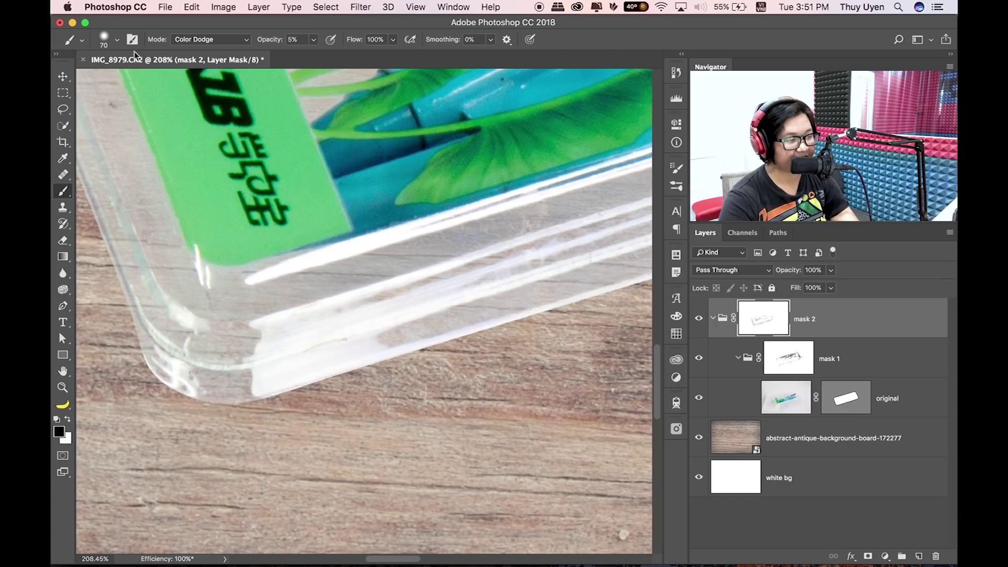
Set the brush to Normal mode at 50% opacity and paint the case's lower corner on the mask
left_click(200, 40)
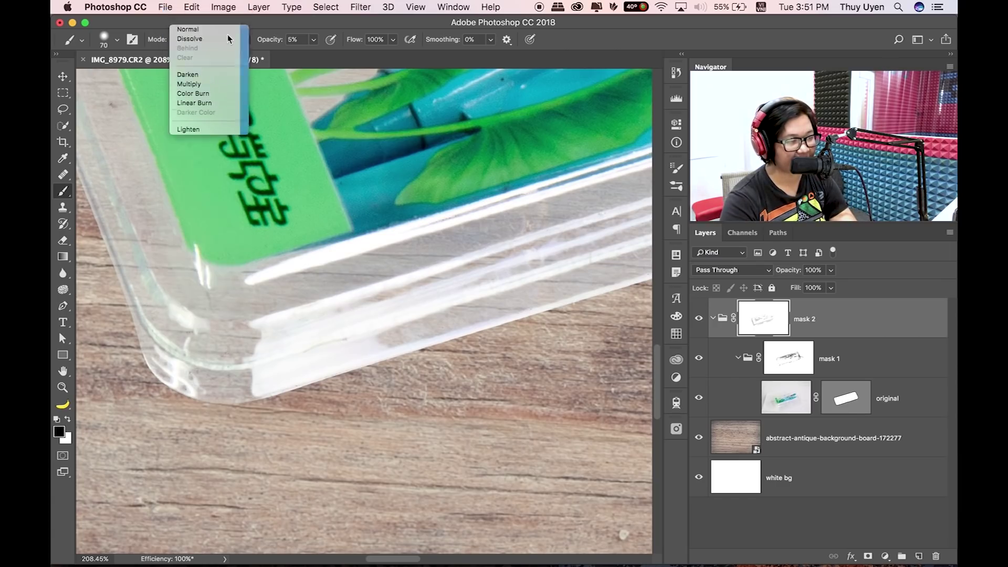
left_click(199, 30)
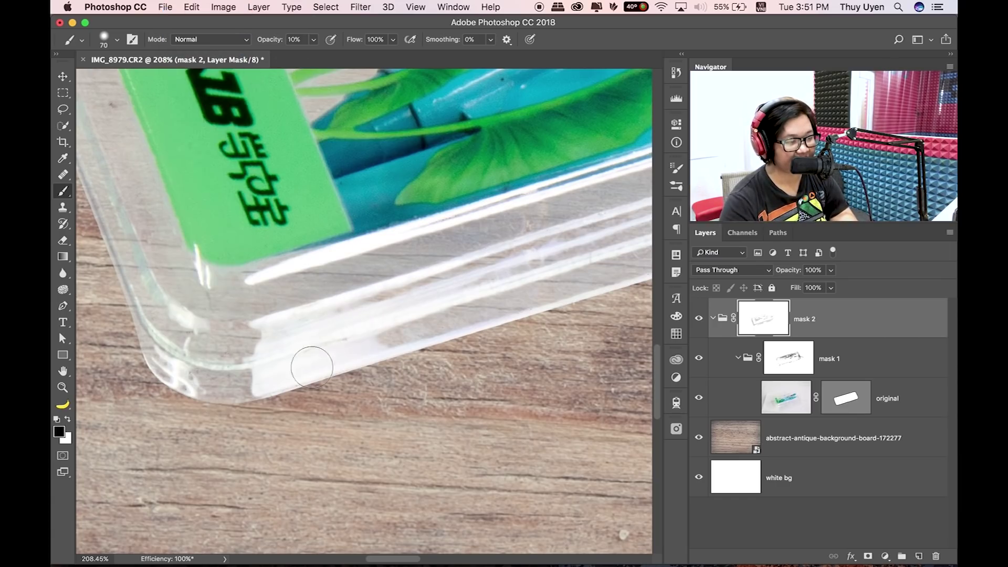
mouse_move(324, 362)
left_mouse_down()
mouse_move(289, 373)
mouse_move(322, 354)
mouse_move(291, 345)
mouse_move(299, 326)
mouse_move(349, 308)
mouse_move(331, 322)
mouse_move(346, 337)
mouse_move(243, 371)
mouse_move(272, 371)
mouse_move(271, 349)
mouse_move(247, 338)
mouse_move(252, 273)
mouse_move(295, 330)
mouse_move(259, 371)
mouse_move(394, 331)
mouse_move(333, 357)
mouse_move(360, 299)
mouse_move(259, 337)
mouse_move(284, 330)
left_mouse_up()
mouse_move(253, 382)
left_mouse_down()
mouse_move(281, 326)
mouse_move(270, 333)
mouse_move(292, 313)
mouse_move(303, 340)
left_mouse_up()
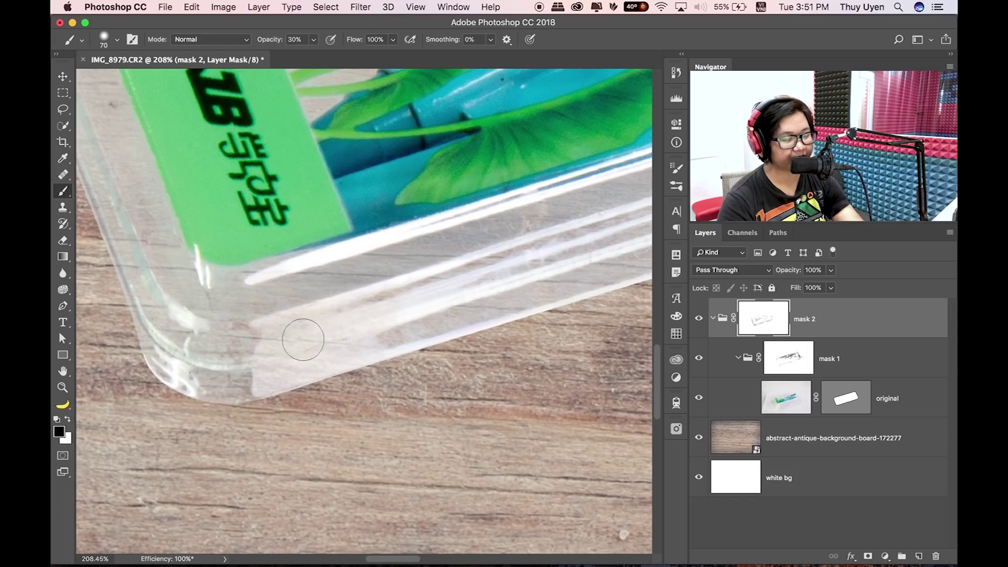
key("5")
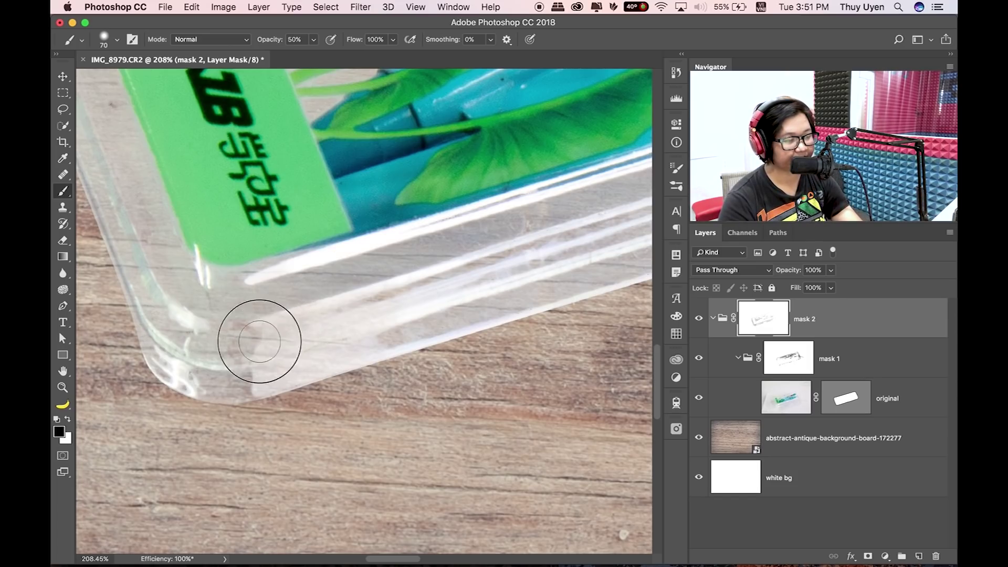
mouse_move(243, 352)
left_mouse_down()
mouse_move(247, 371)
mouse_move(328, 315)
mouse_move(298, 363)
left_mouse_up()
Zoom out to 100% and shrink the brush to size 45
key("super+minus")
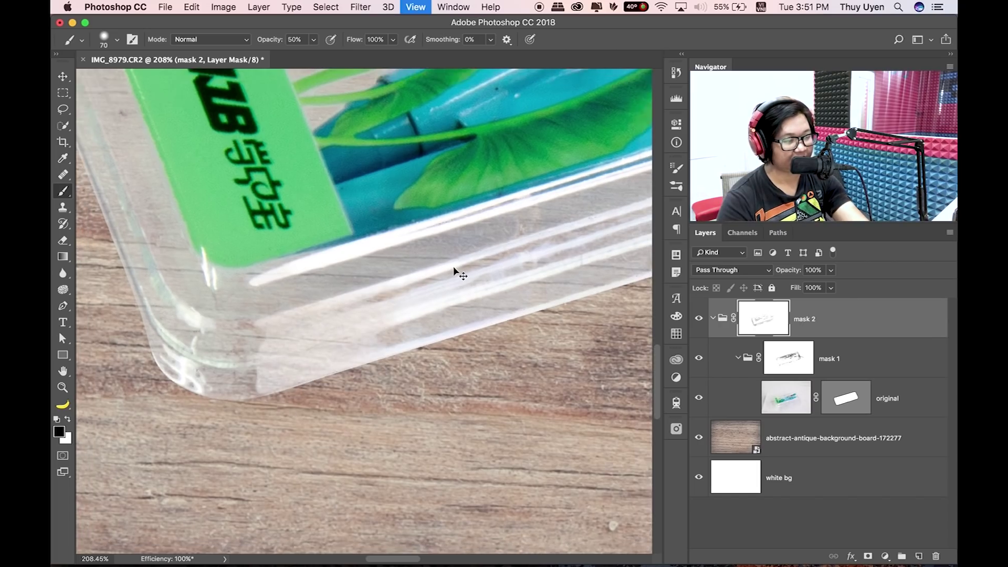
key("super+minus")
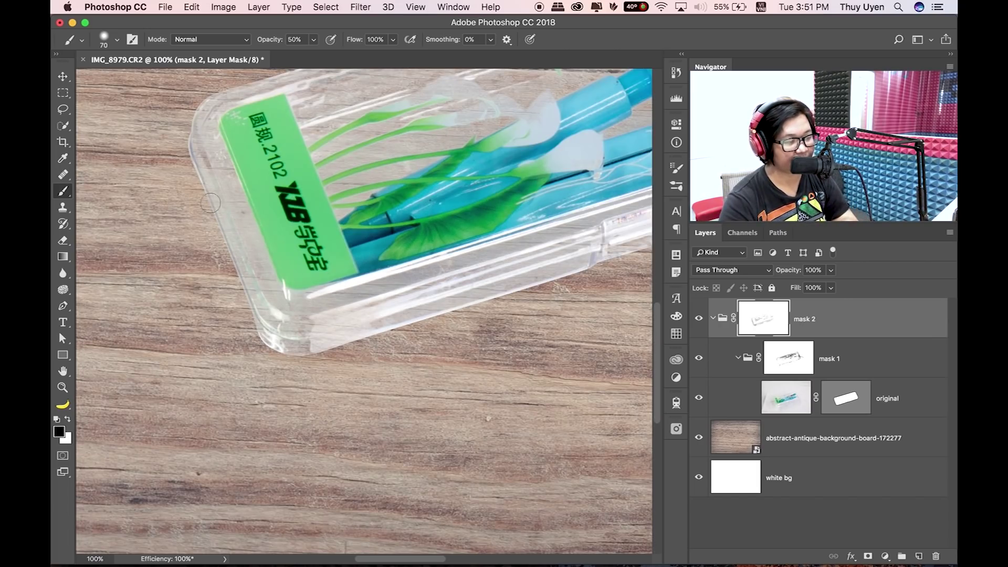
scroll(231, 192, "up", 3)
scroll(236, 208, "up", 2)
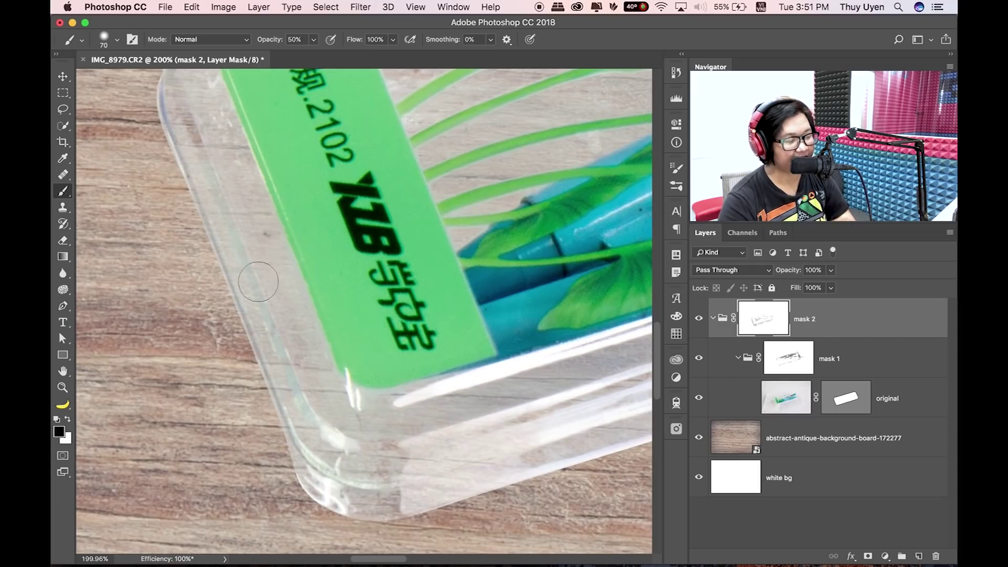
key("bracketleft")
key("bracketleft")
key("bracketleft")
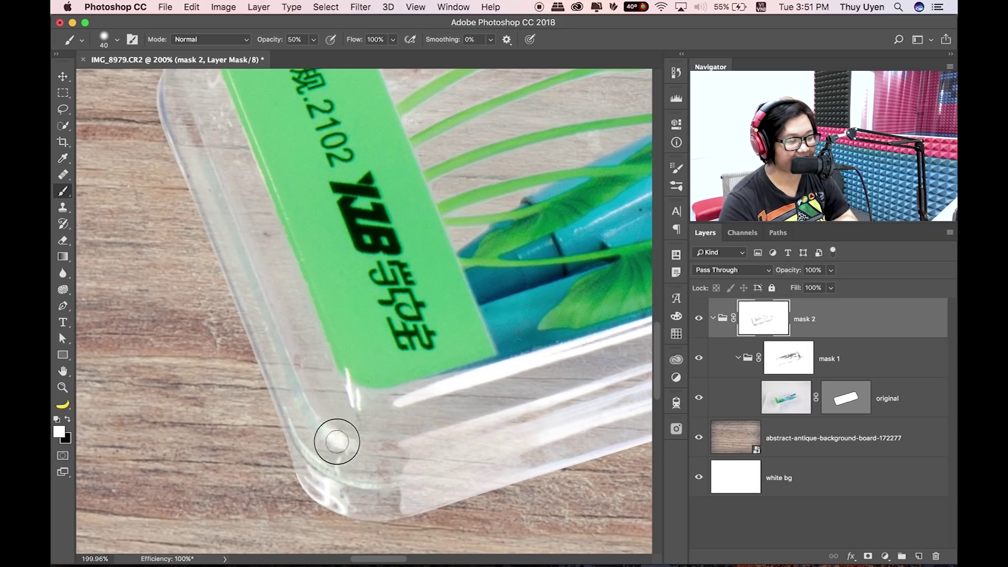
left_click_drag(194, 140, 217, 139)
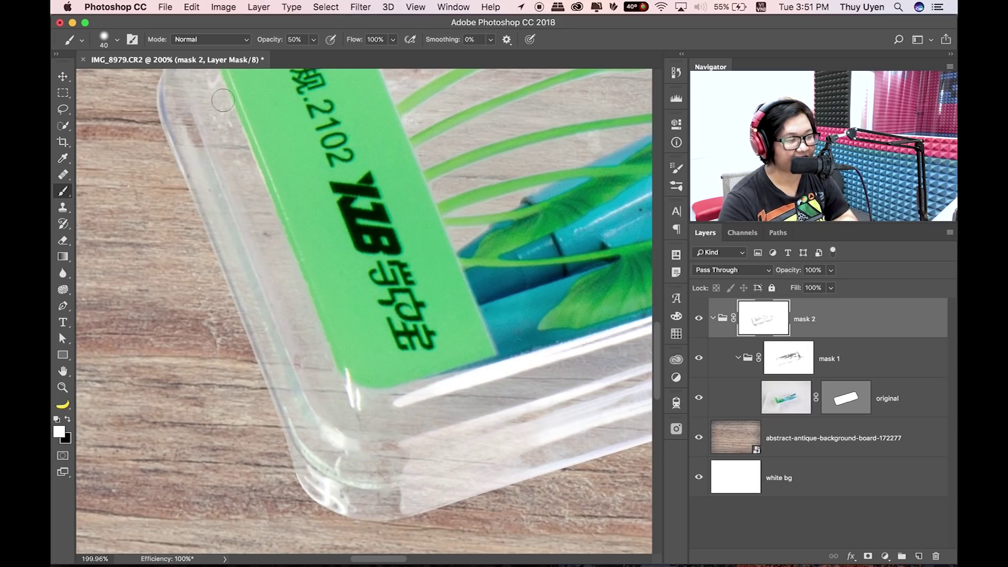
key("ctrl+minus")
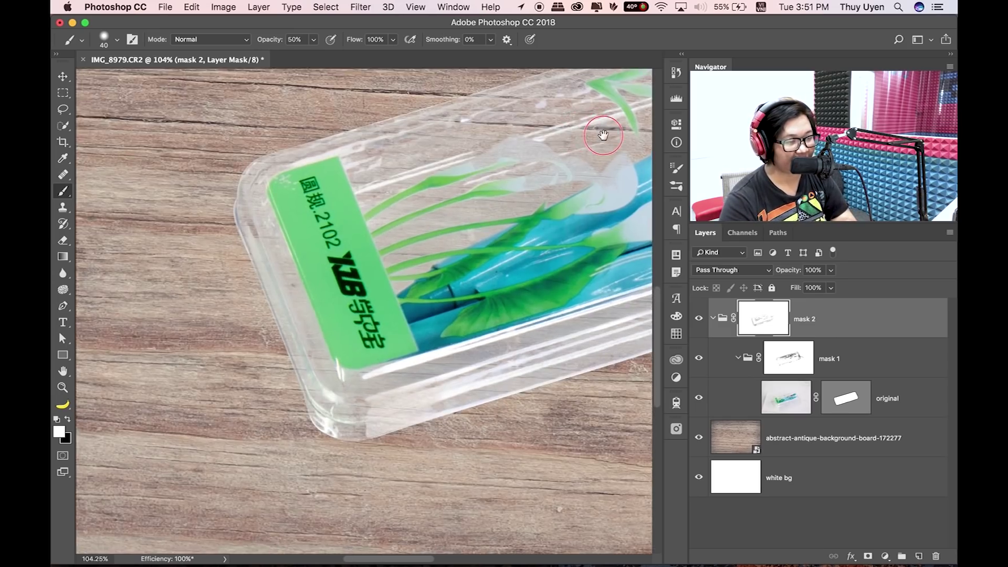
Paint the whitish areas around the printed leaves near the top of the case
left_click(565, 130)
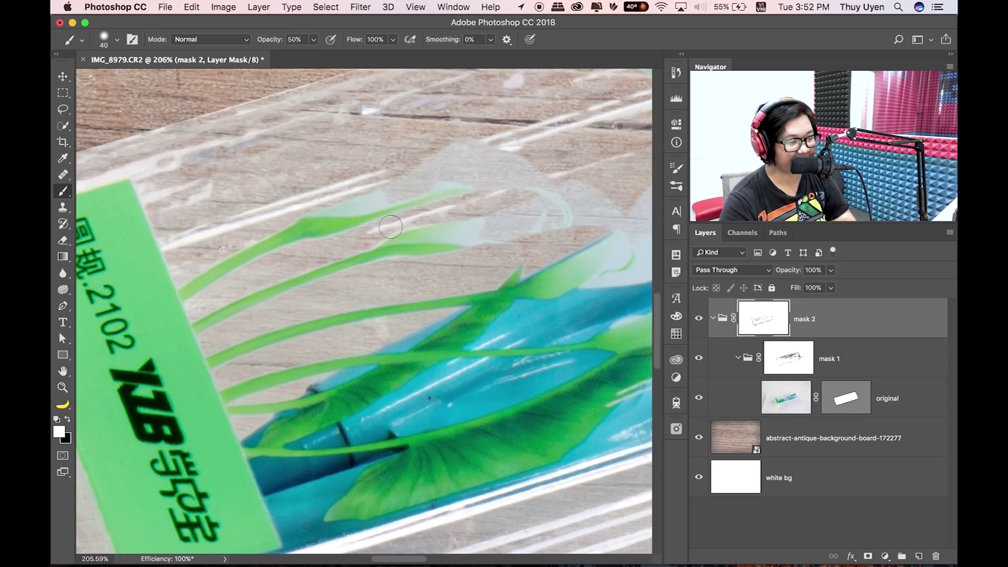
mouse_move(450, 173)
left_mouse_down()
mouse_move(539, 187)
mouse_move(426, 177)
left_mouse_up()
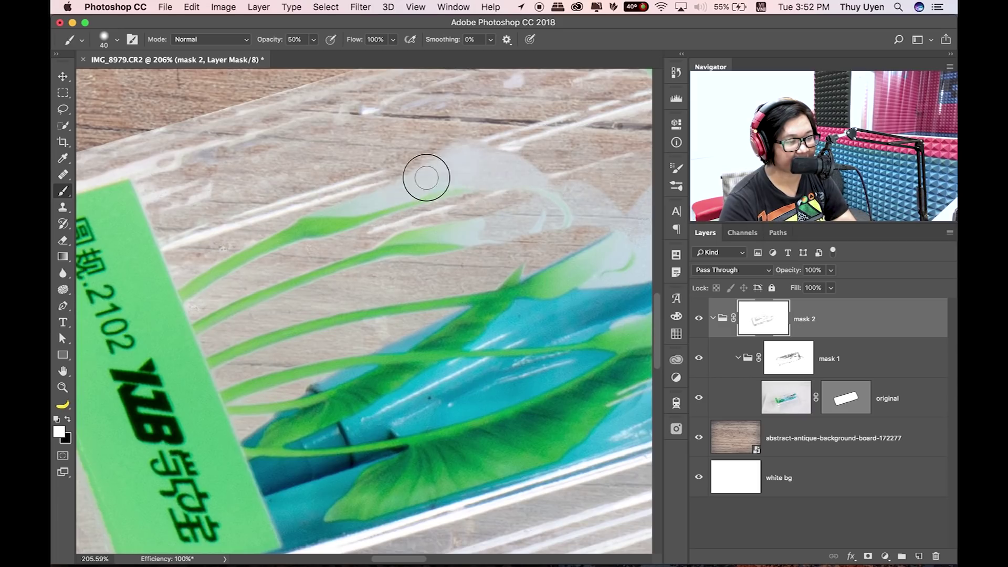
left_click_drag(498, 166, 505, 176)
mouse_move(524, 219)
left_mouse_down()
mouse_move(499, 226)
mouse_move(567, 209)
mouse_move(608, 217)
left_mouse_up()
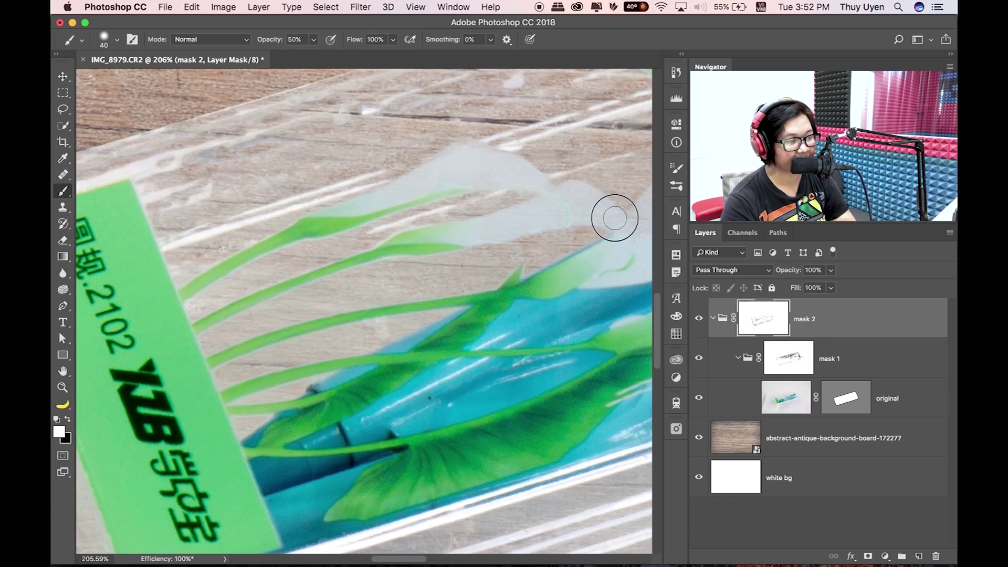
left_click_drag(547, 210, 437, 213)
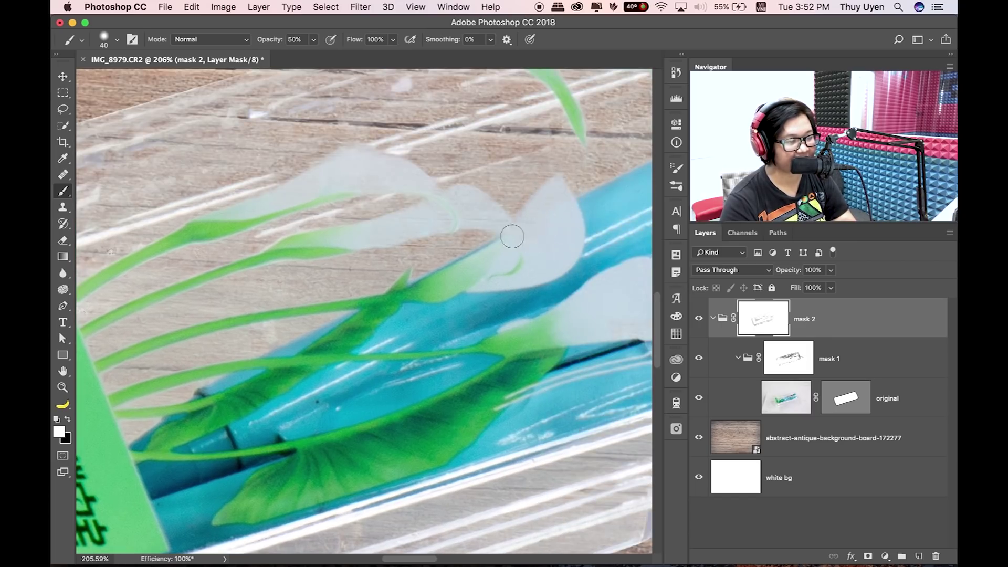
left_click_drag(387, 177, 277, 185)
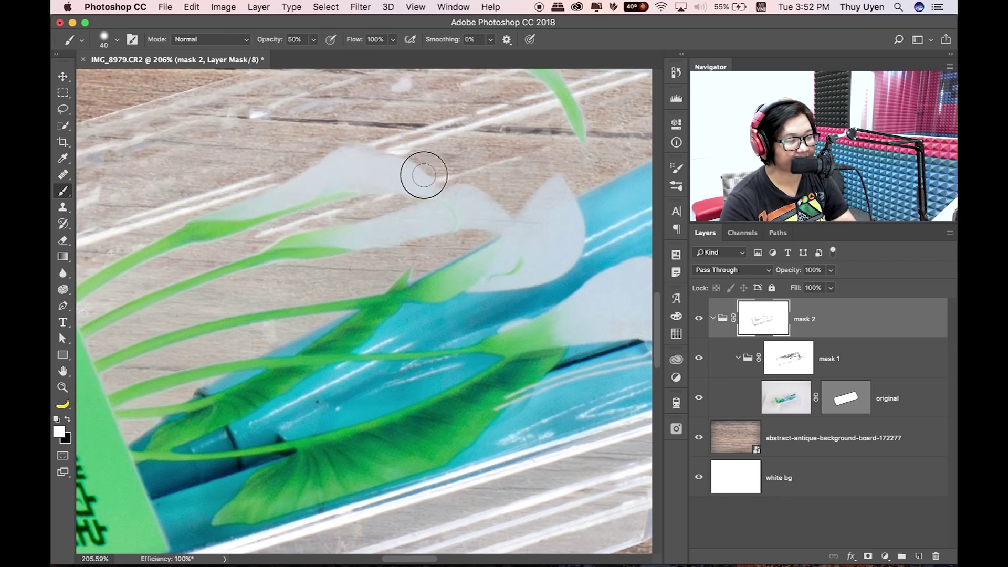
Zoom out, collapse the mask 2 group, and compare the case with it hidden and shown
key("super+minus")
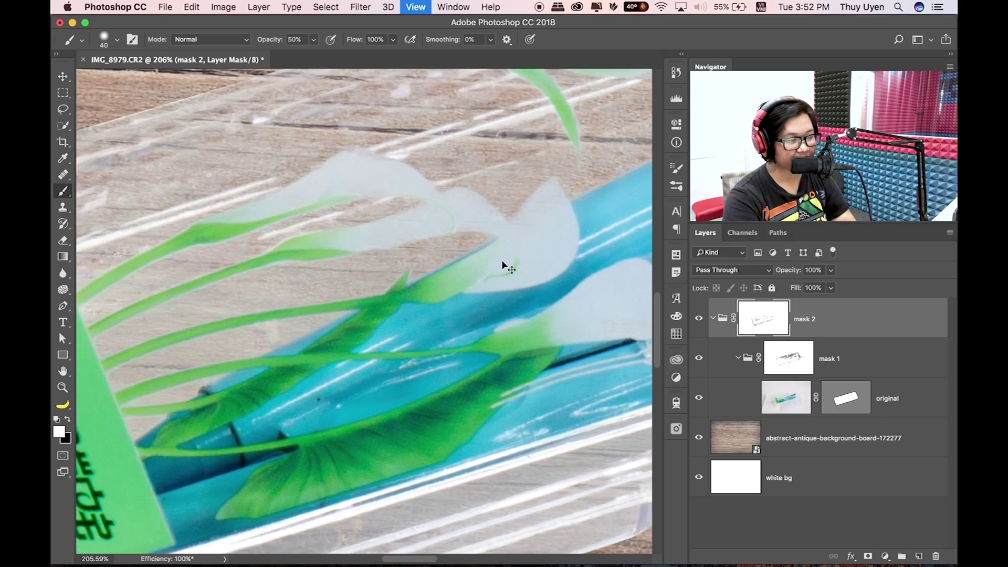
key("super+minus")
key("super+minus")
key("super+minus")
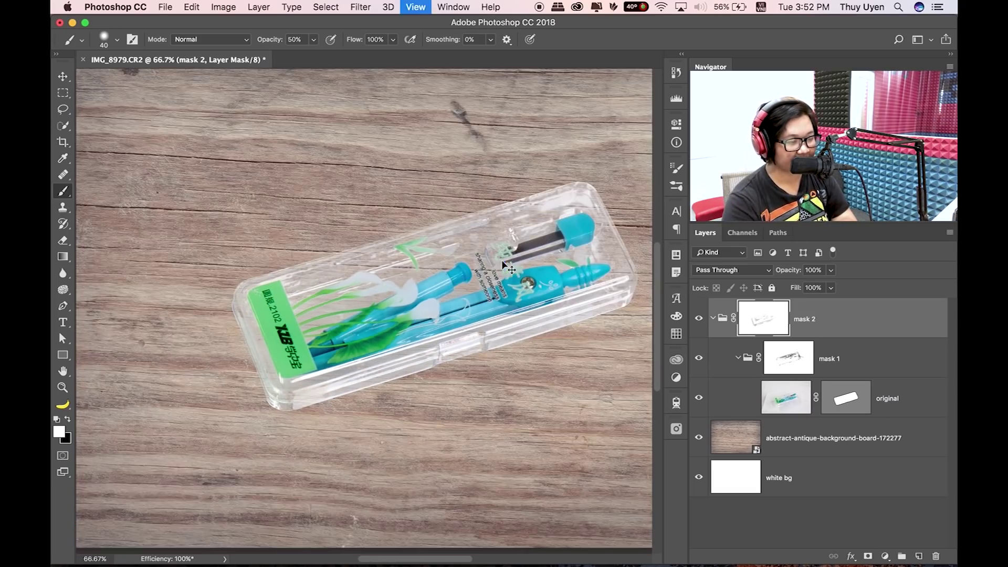
left_click(713, 319)
left_click(699, 319)
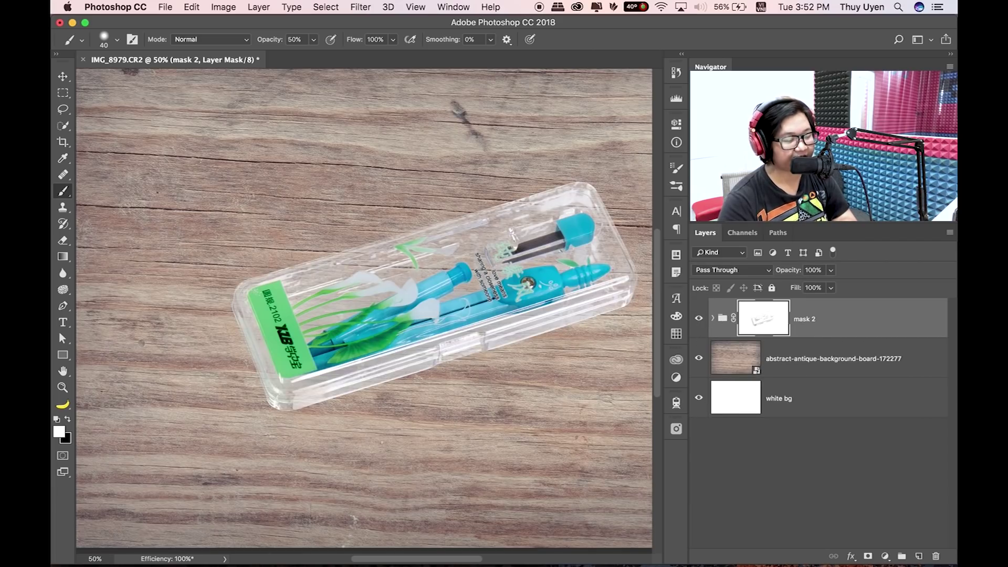
key("v")
scroll(581, 246, "up", 1)
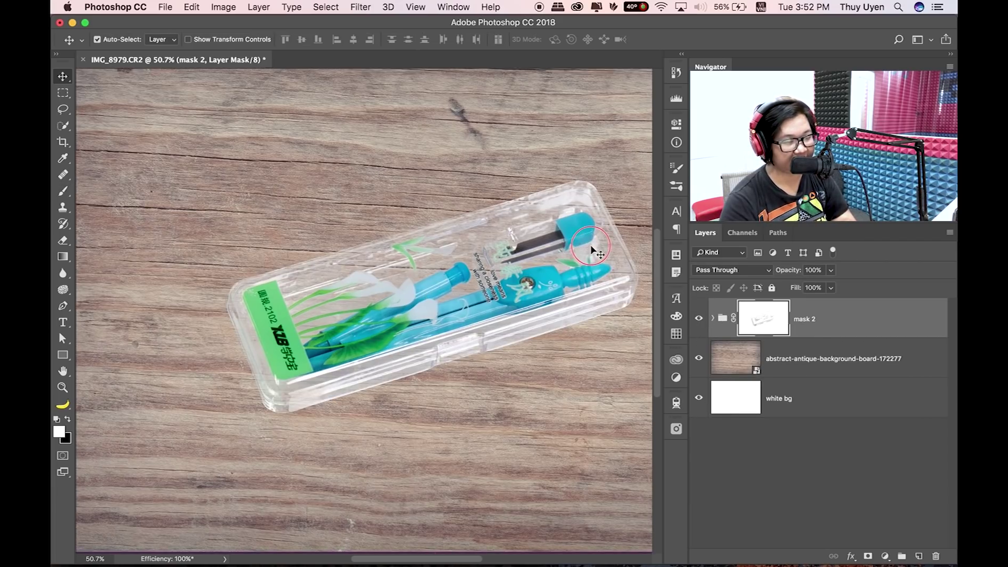
scroll(567, 248, "up", 2)
Hide the wood background layer so the case sits on plain white
mouse_move(471, 262)
left_mouse_down()
mouse_move(386, 231)
mouse_move(378, 217)
left_mouse_up()
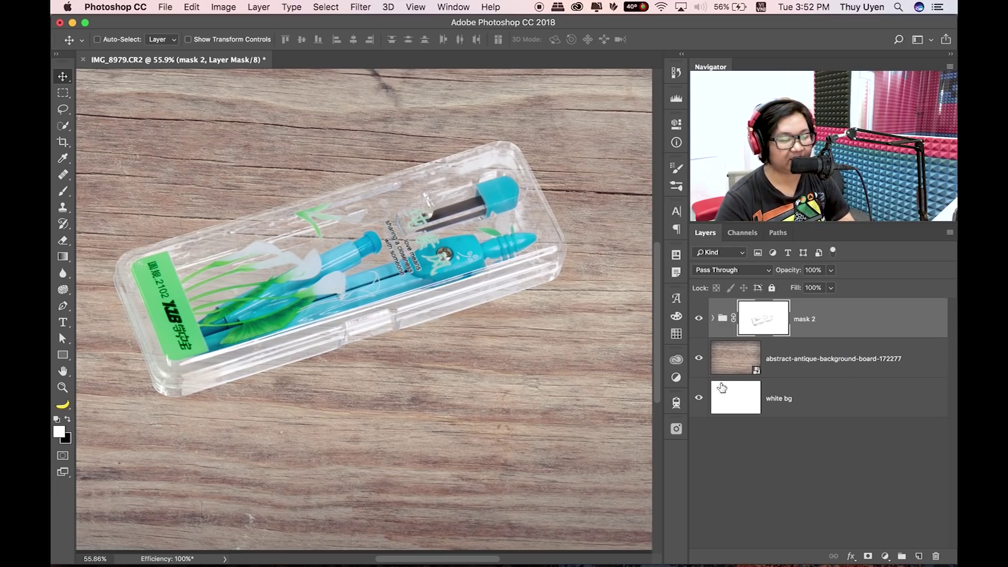
left_click(699, 360)
left_click(699, 360)
left_click(699, 360)
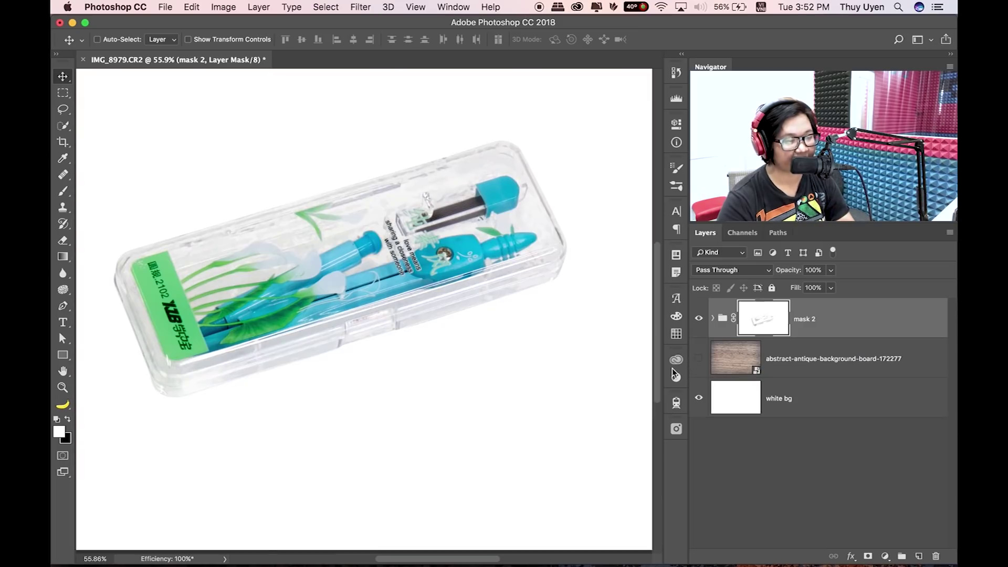
key("ctrl+minus")
key("ctrl+minus")
key("ctrl+minus")
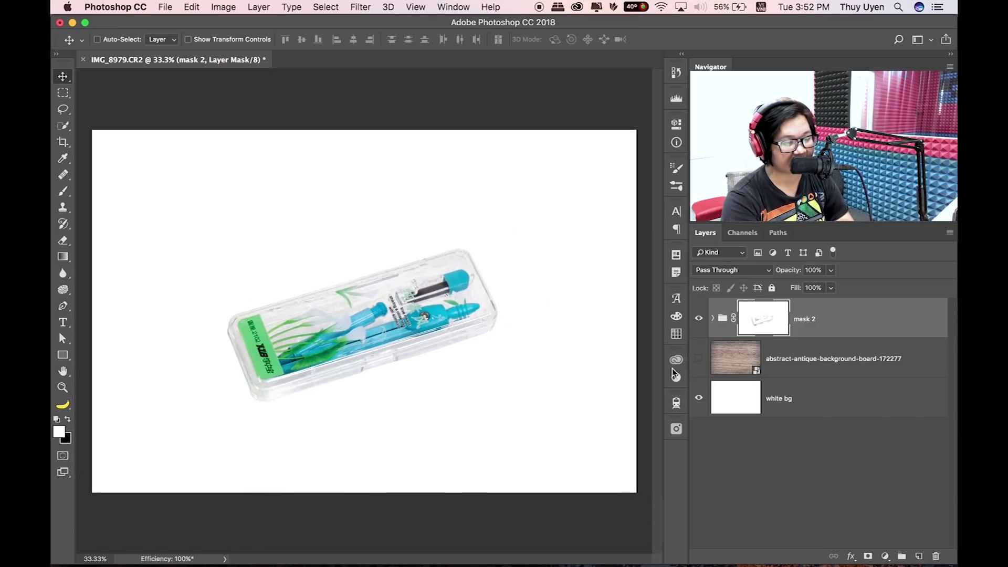
key("ctrl+plus")
key("ctrl+plus")
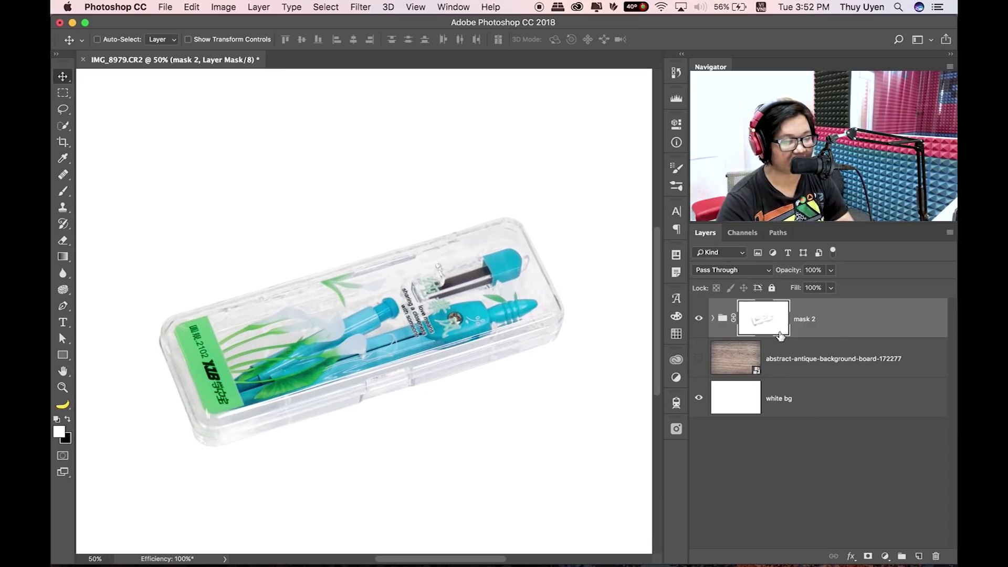
Expand mask 2, then toggle both layer masks off and on to compare
left_click(713, 318)
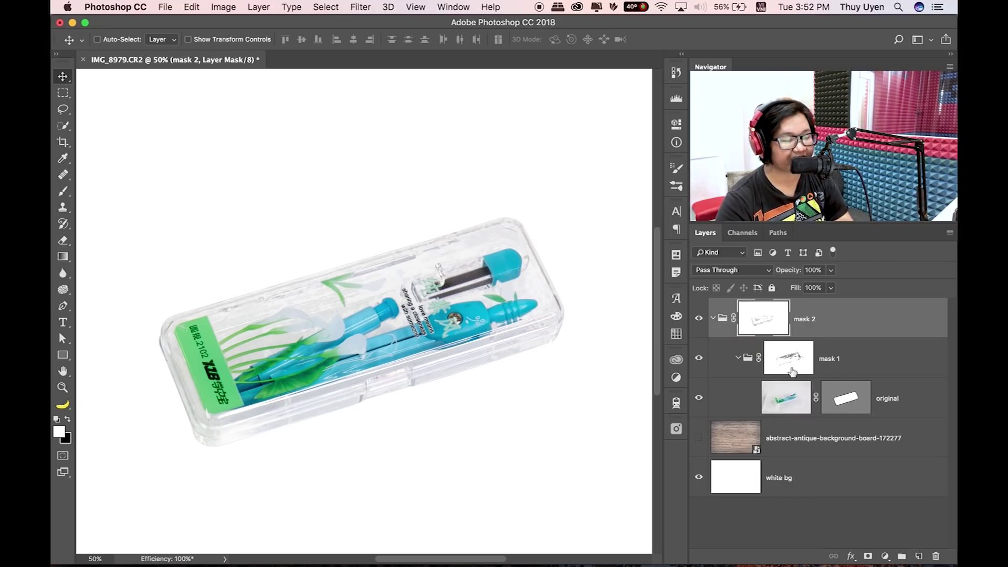
left_click(766, 324, "shift")
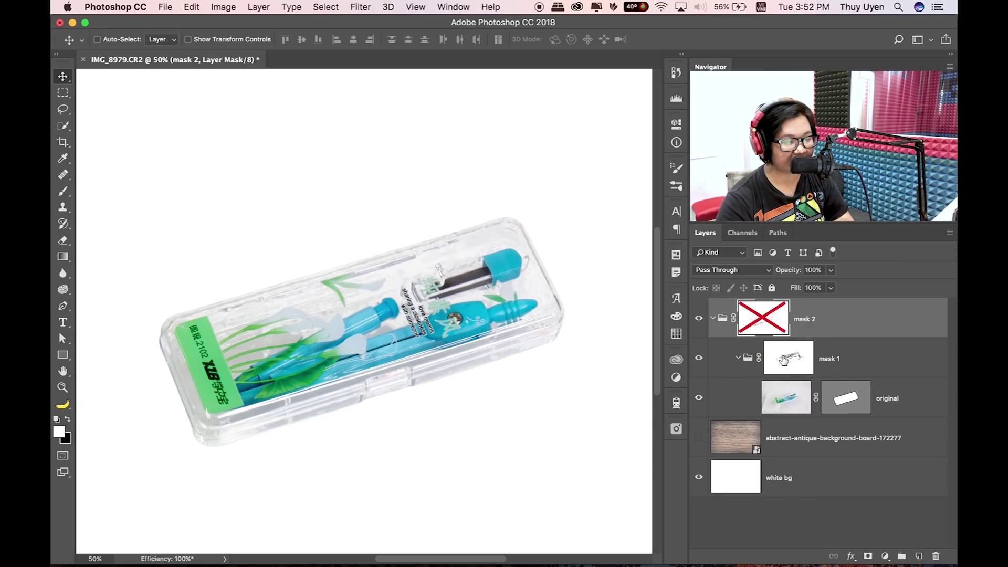
left_click(789, 362, "shift")
left_click(789, 359, "shift")
left_click(762, 319, "shift")
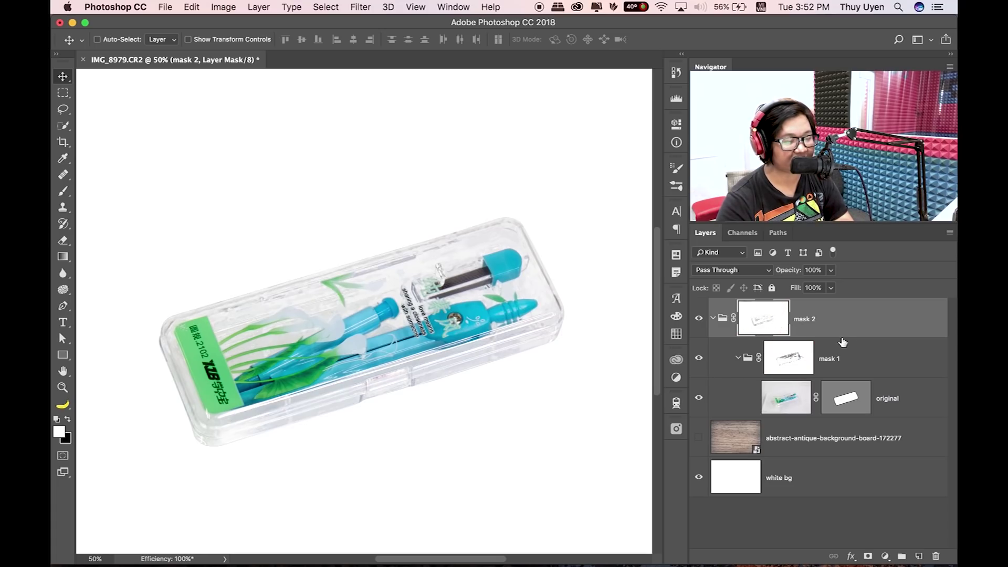
left_click(786, 361, "shift")
left_click(776, 331, "shift")
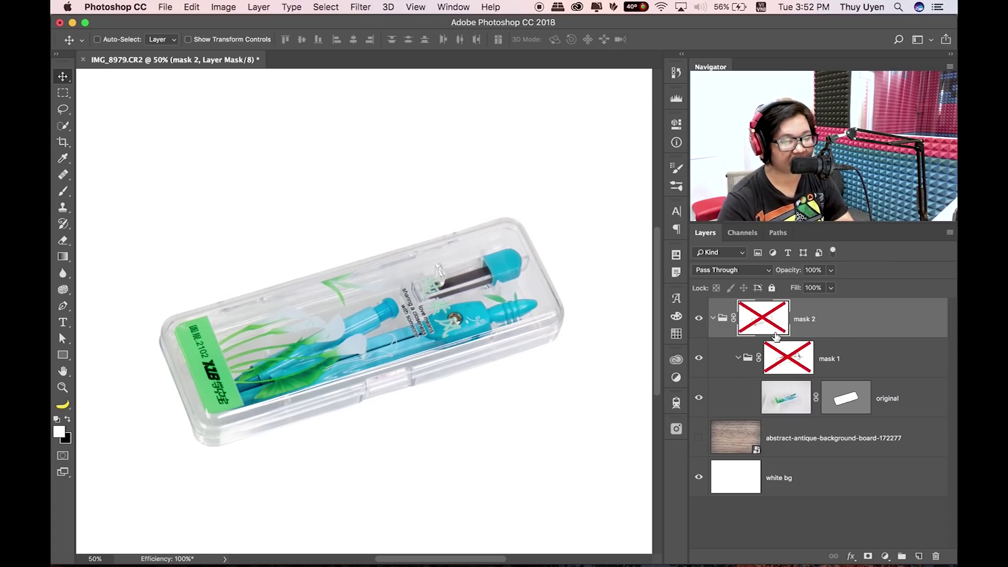
left_click(776, 331, "shift")
left_click(788, 360, "shift")
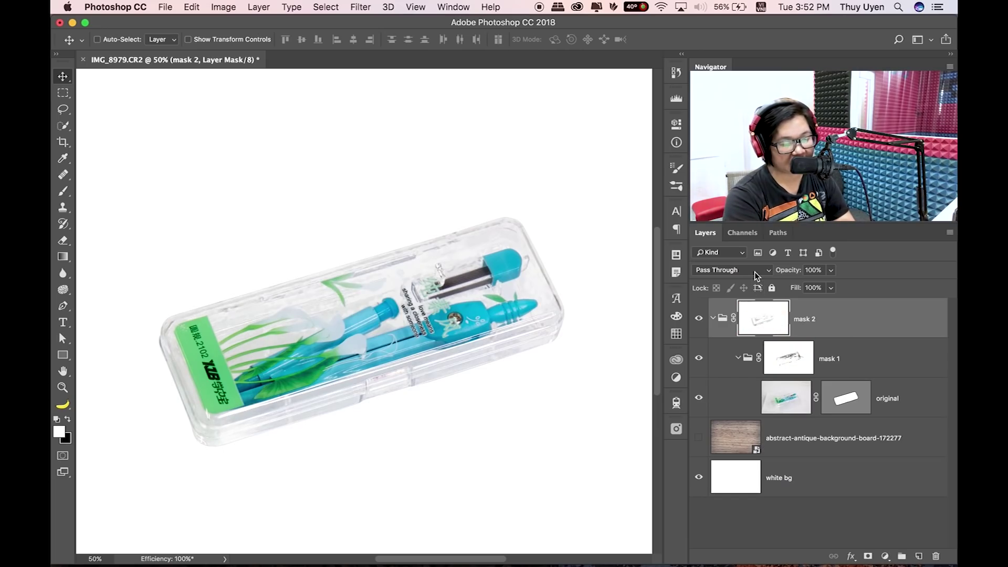
key("super+plus")
key("super+plus")
key("super+minus")
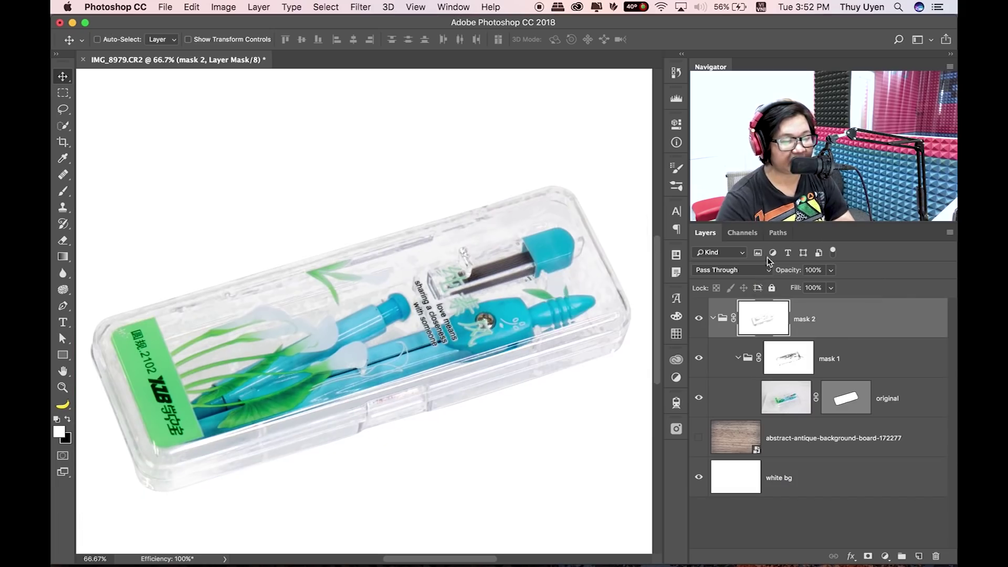
left_click_drag(503, 284, 492, 240)
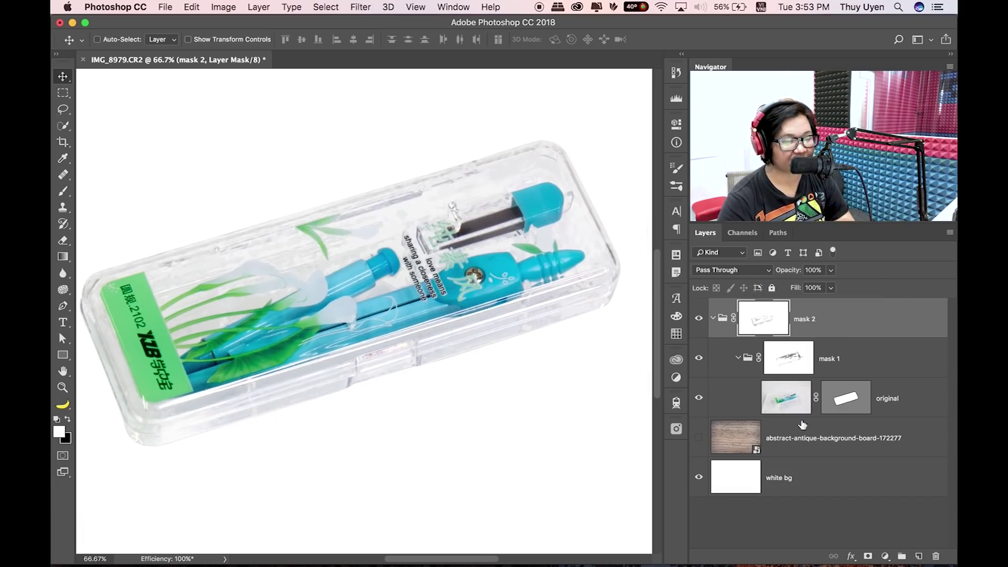
Add a Levels adjustment layer above the mask 2 group, clipped to it
left_click(886, 556)
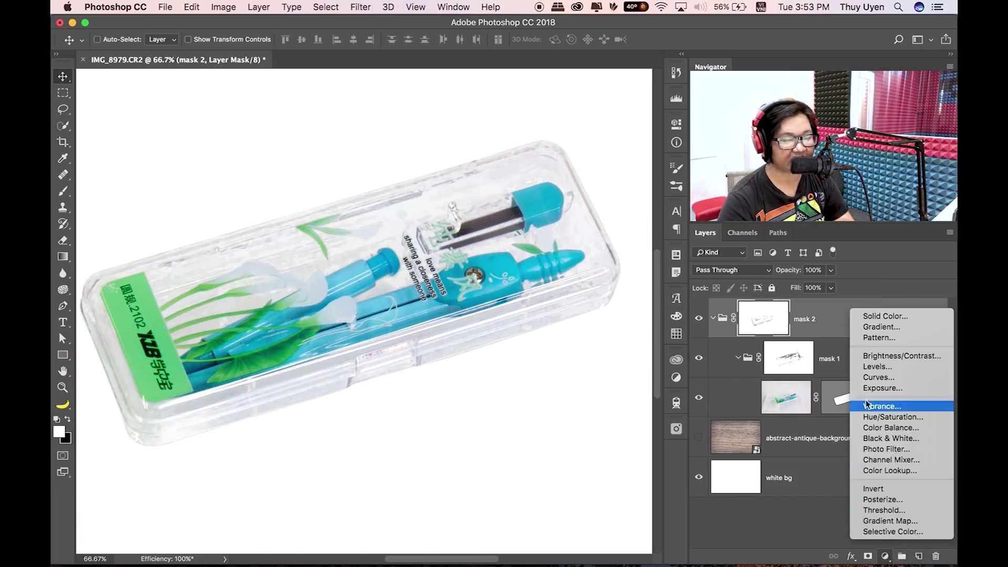
left_click(864, 366)
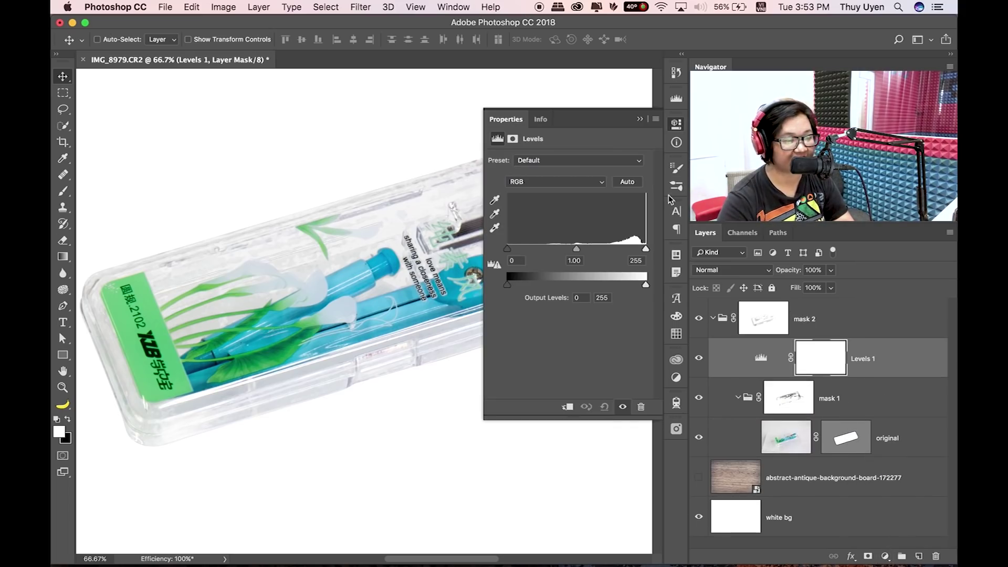
left_click_drag(881, 357, 871, 302)
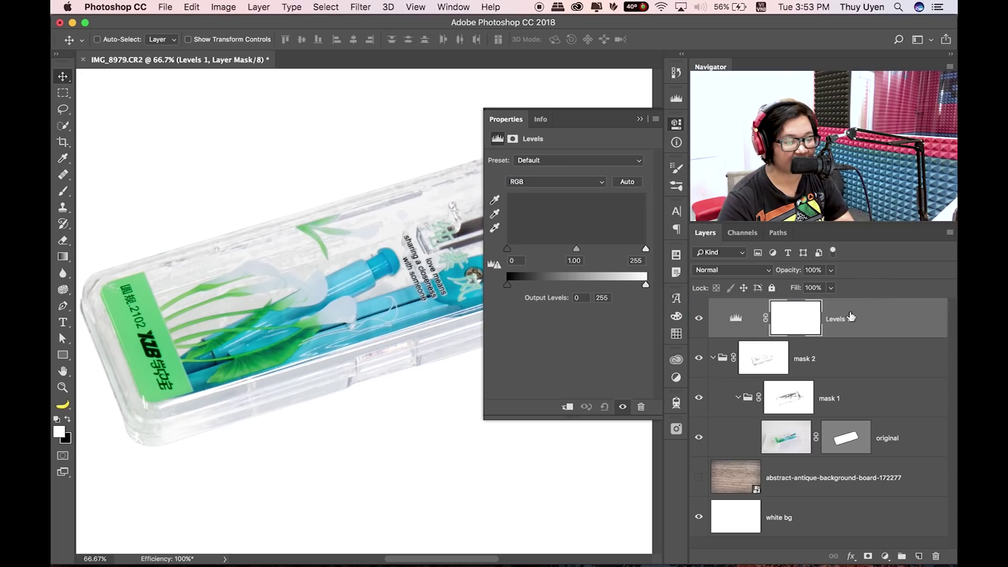
left_click(713, 359)
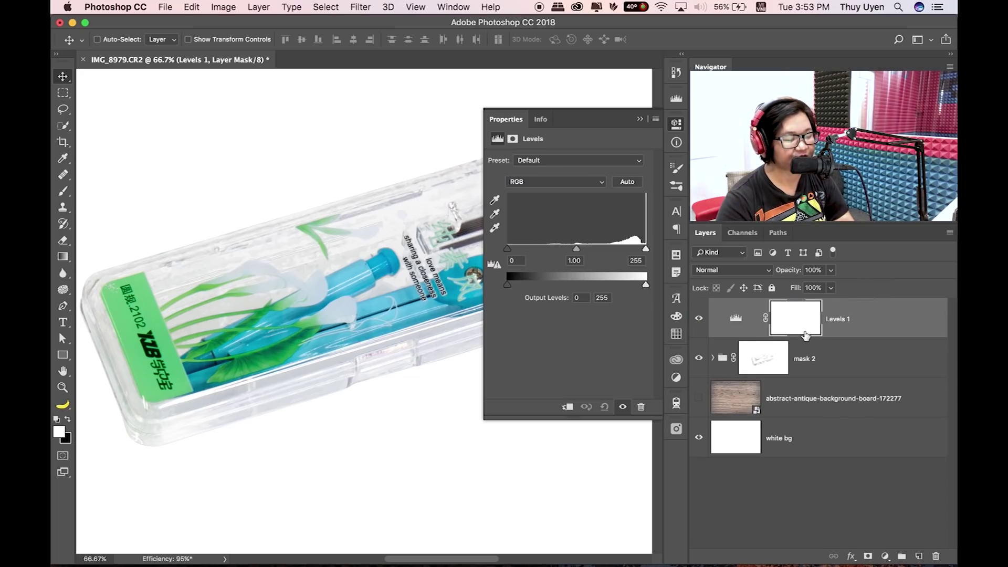
left_click(846, 341, "alt")
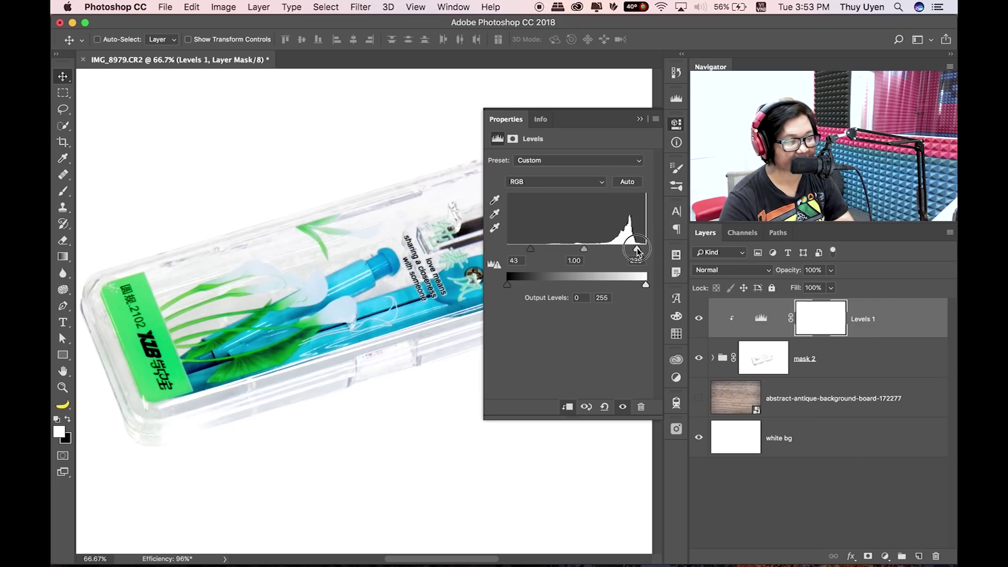
Set Levels 1 inputs to 31, 1.26 and 239, then show the wood background again
left_click_drag(530, 248, 557, 251)
key("super+minus")
left_click(792, 332)
double_click(761, 318)
left_click_drag(574, 249, 566, 249)
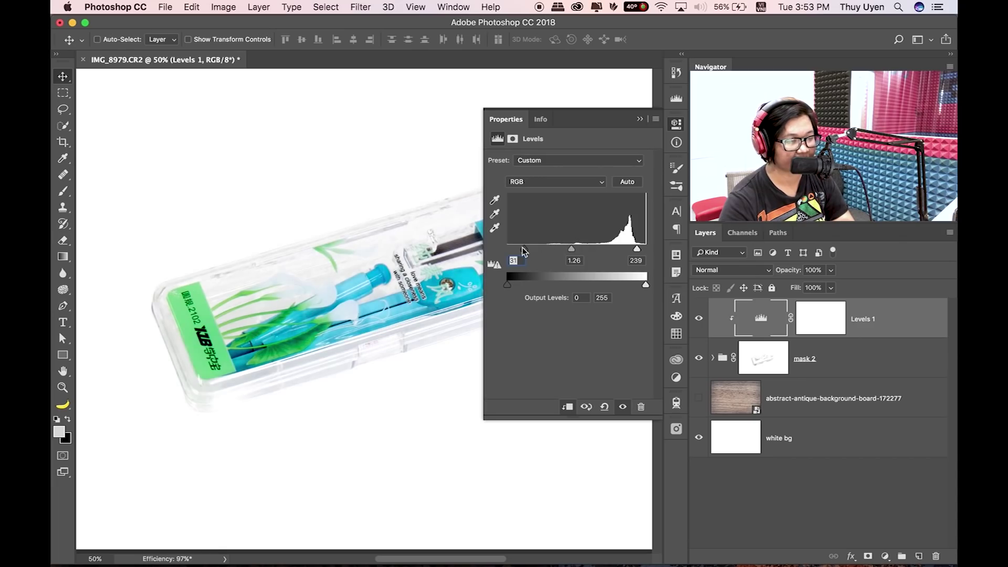
left_click(641, 115)
key("super+minus")
key("super+equal")
left_click(699, 398)
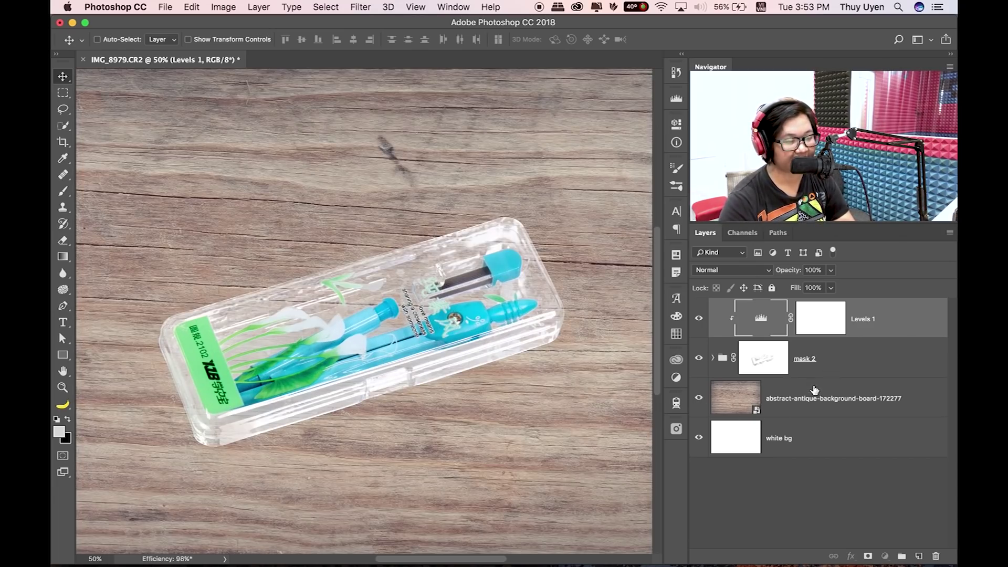
Expand the mask 2 group and select the original pencil-case layer
left_click(815, 390)
key("super+minus")
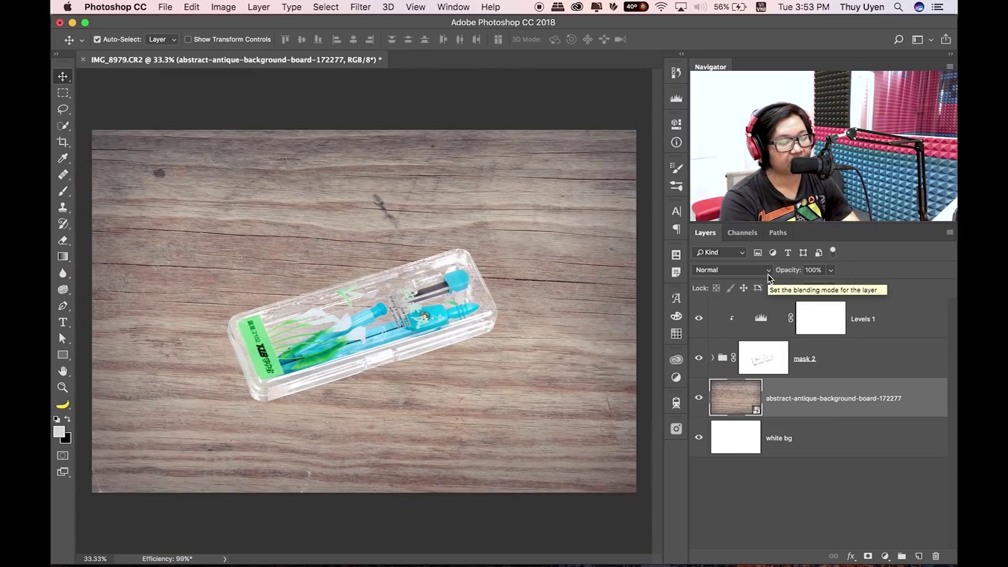
key("super+plus")
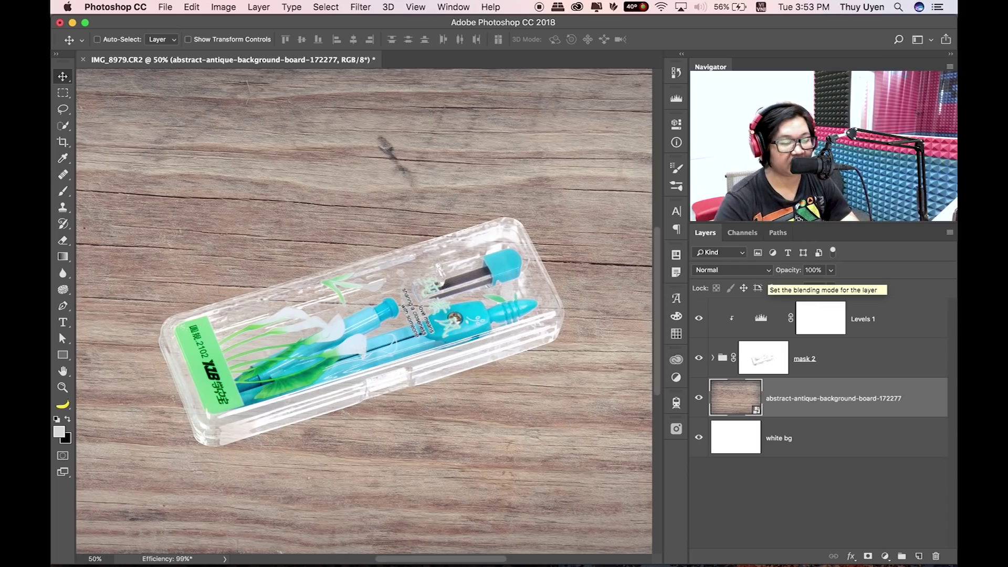
left_click(764, 357)
left_click(712, 357)
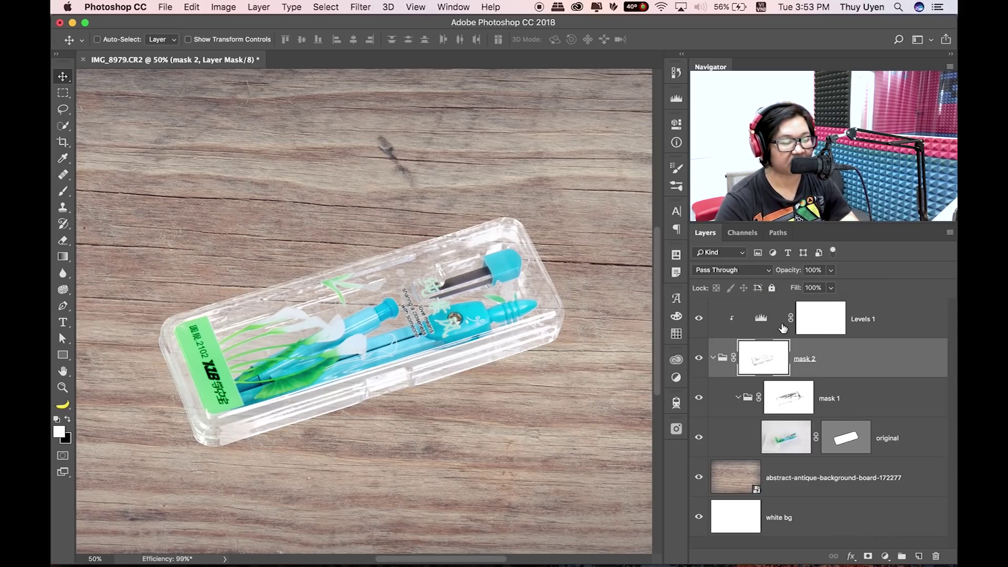
left_click(901, 441)
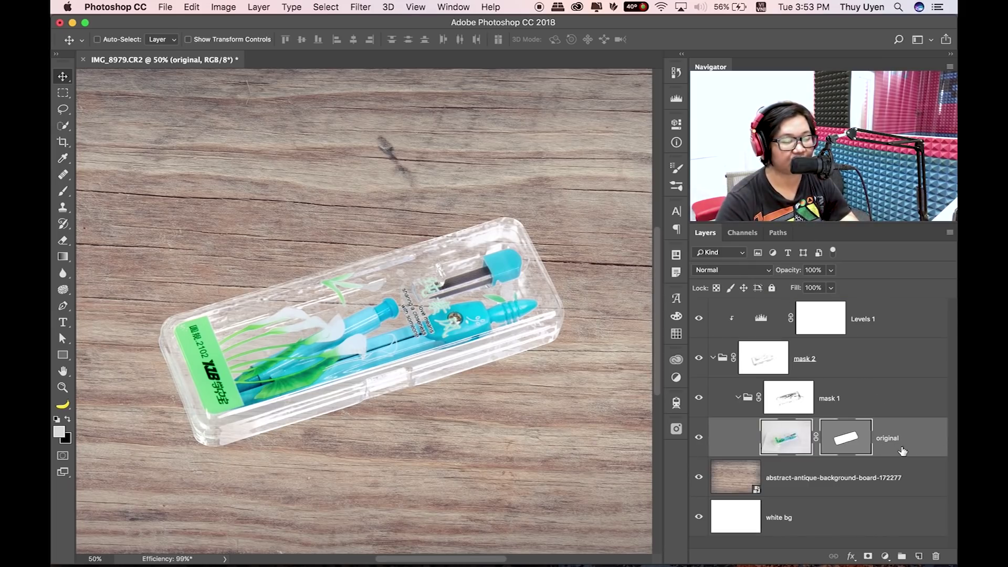
Give the original layer a Drop Shadow with reduced distance and size
double_click(932, 434)
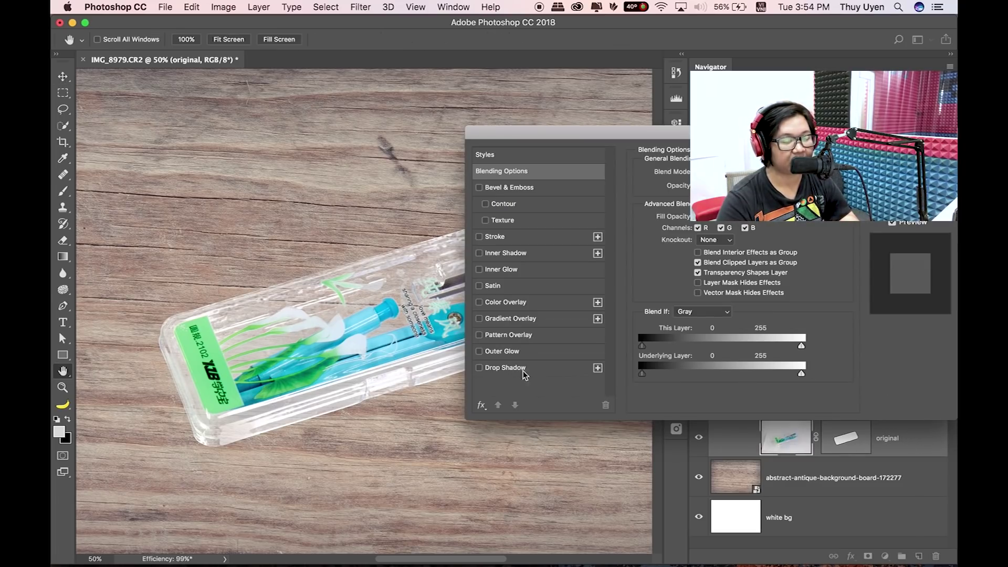
left_click(499, 369)
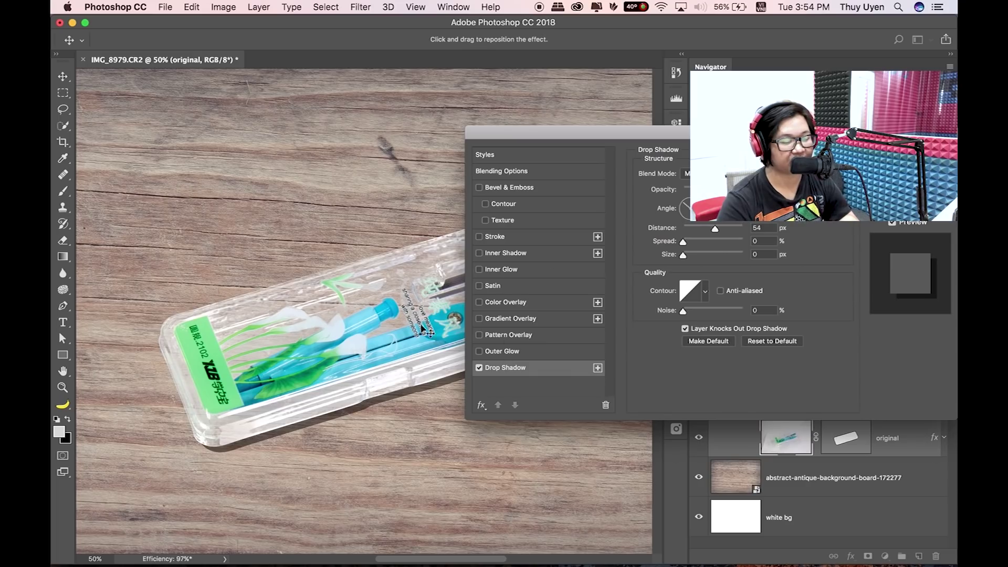
left_click_drag(383, 419, 376, 421)
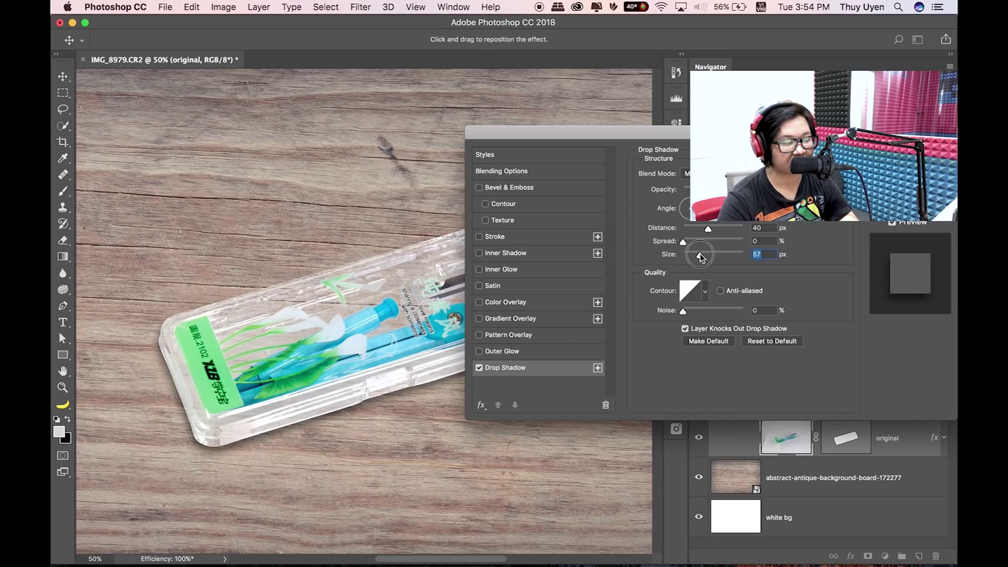
left_click_drag(695, 257, 693, 257)
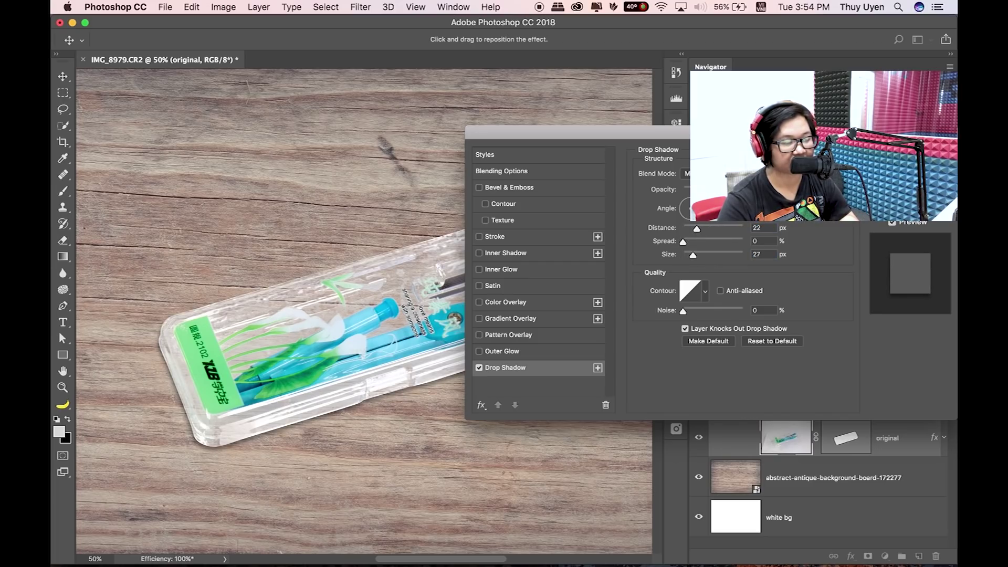
mouse_move(614, 133)
left_mouse_down()
mouse_move(708, 68)
mouse_move(721, 233)
mouse_move(637, 232)
left_mouse_up()
left_click(908, 254)
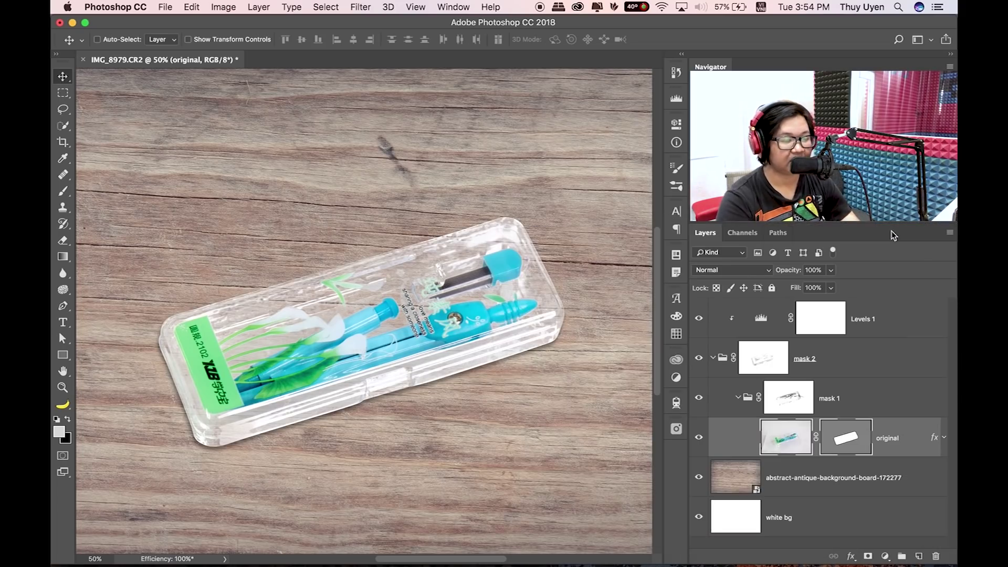
key("ctrl+minus")
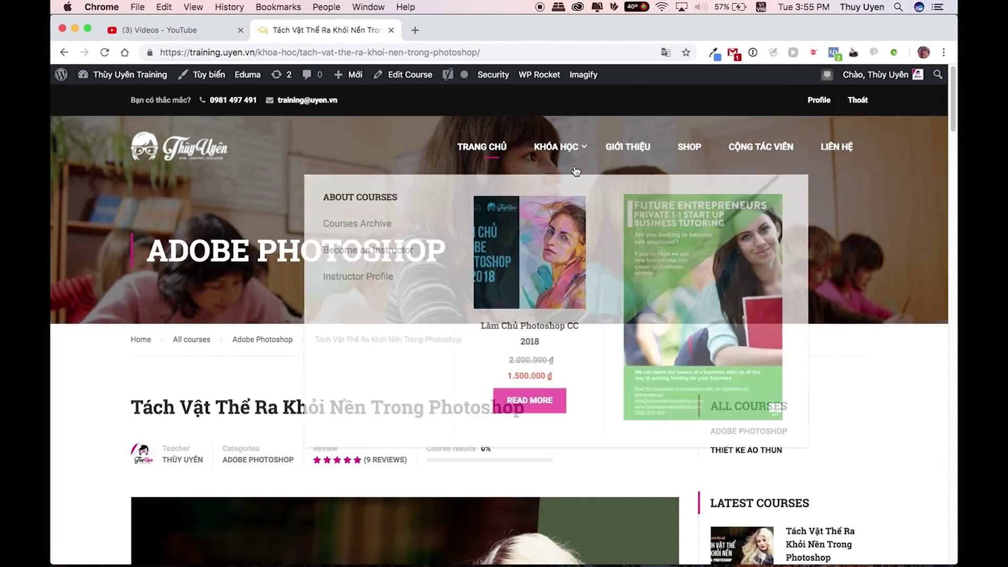
scroll(98, 429, "down", 3)
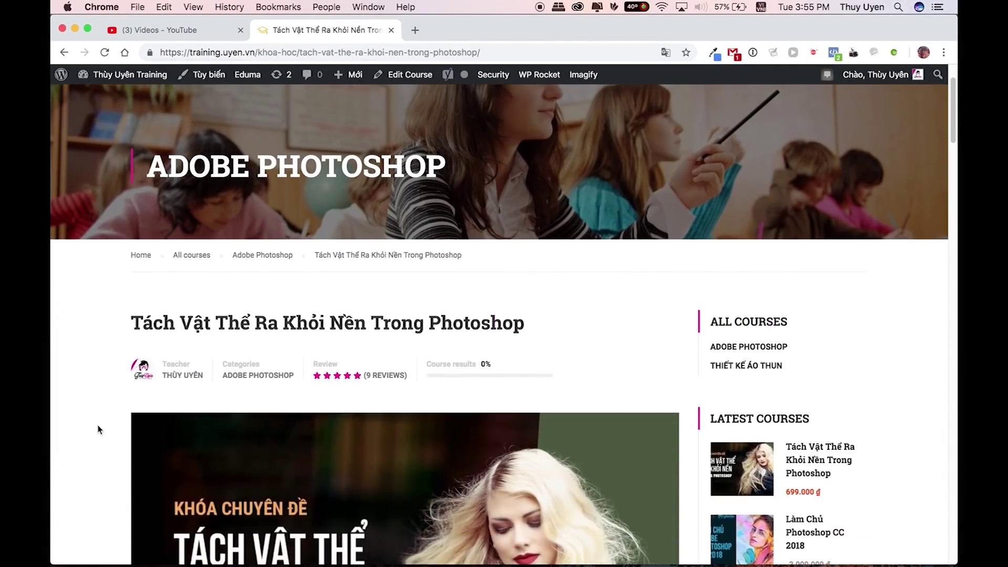
scroll(98, 429, "down", 3)
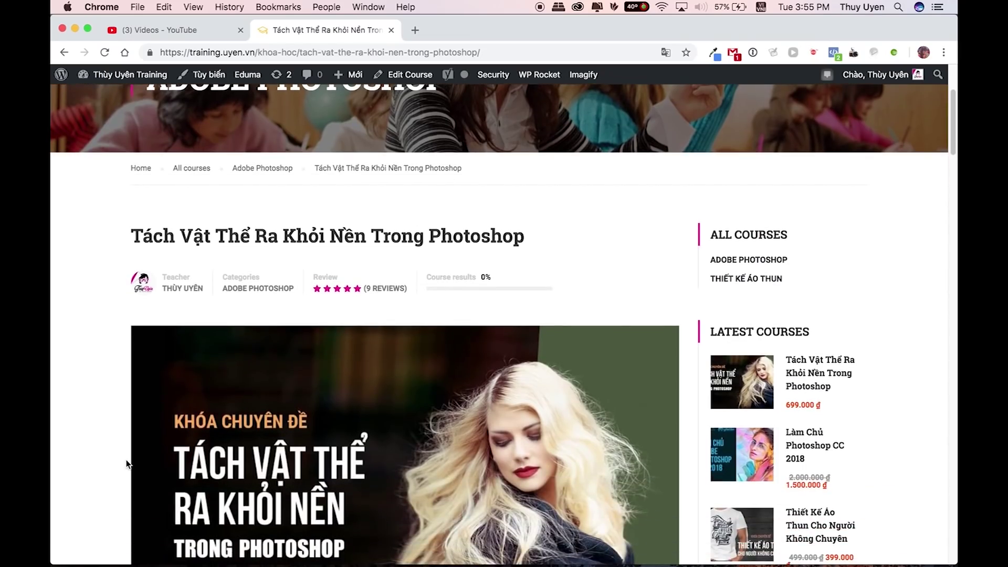
scroll(126, 465, "down", 5)
scroll(126, 464, "down", 10)
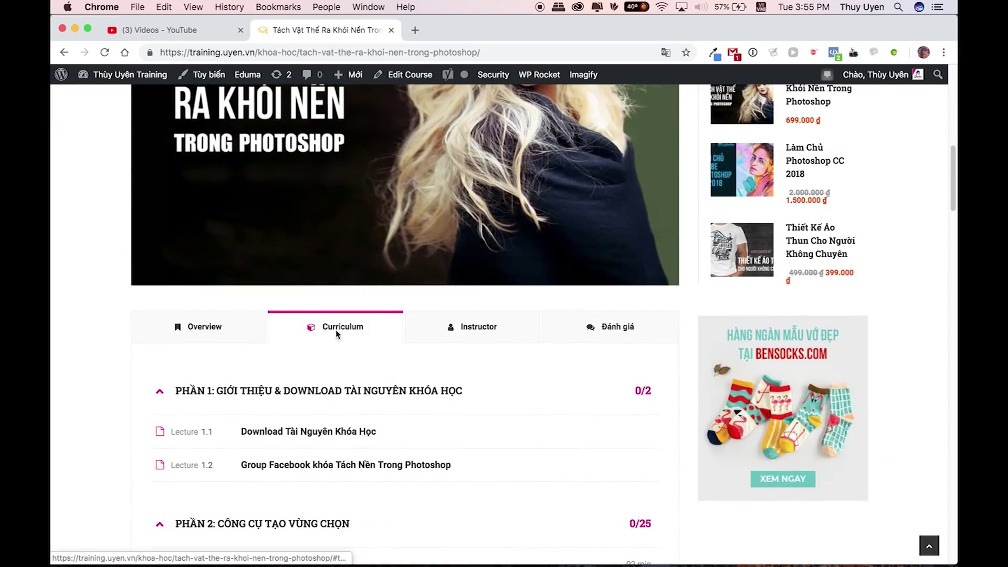
scroll(339, 331, "down", 5)
scroll(355, 338, "down", 4)
scroll(359, 337, "up", 3)
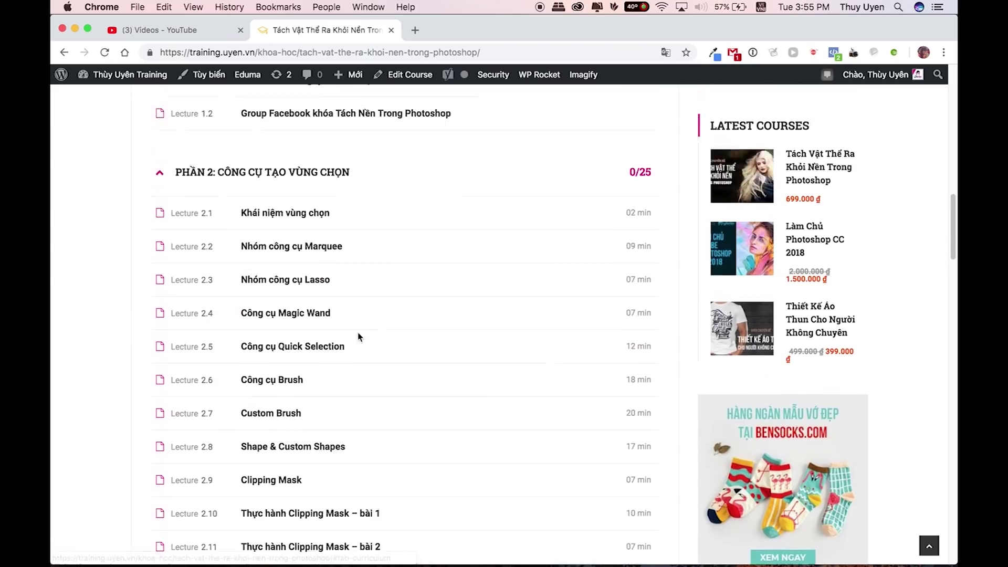
scroll(358, 336, "up", 3)
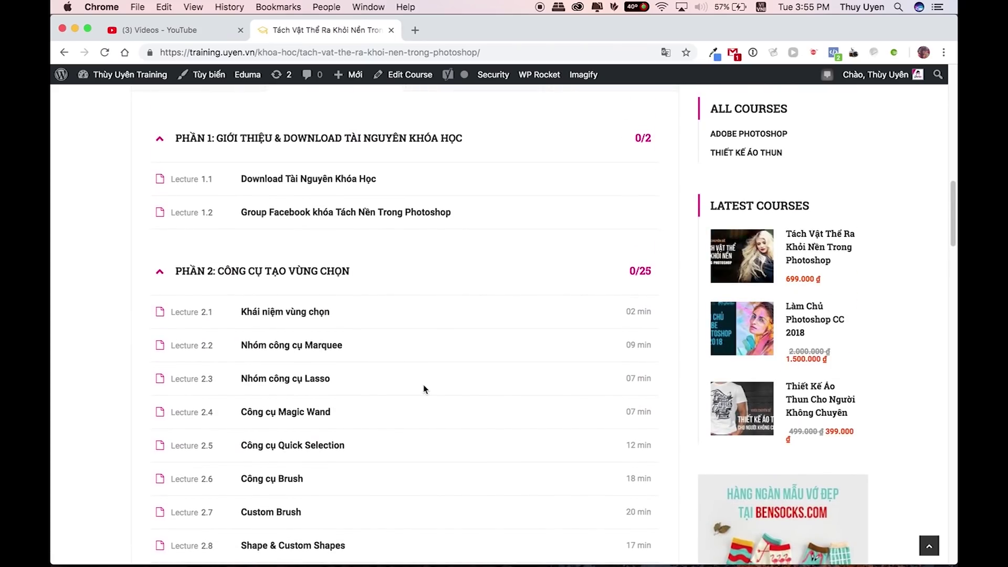
scroll(424, 386, "down", 5)
scroll(423, 385, "down", 4)
scroll(423, 387, "down", 4)
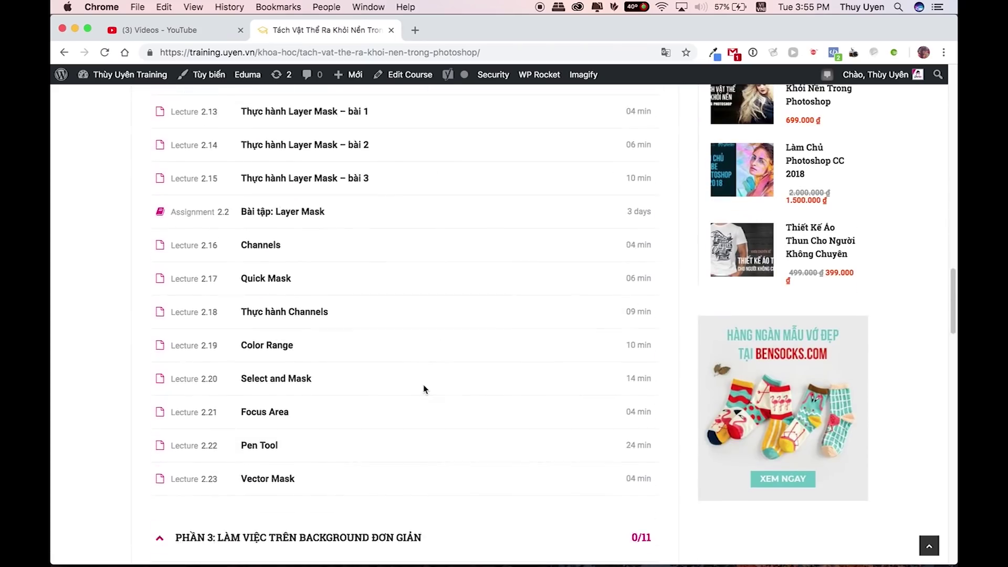
scroll(466, 187, "up", 15)
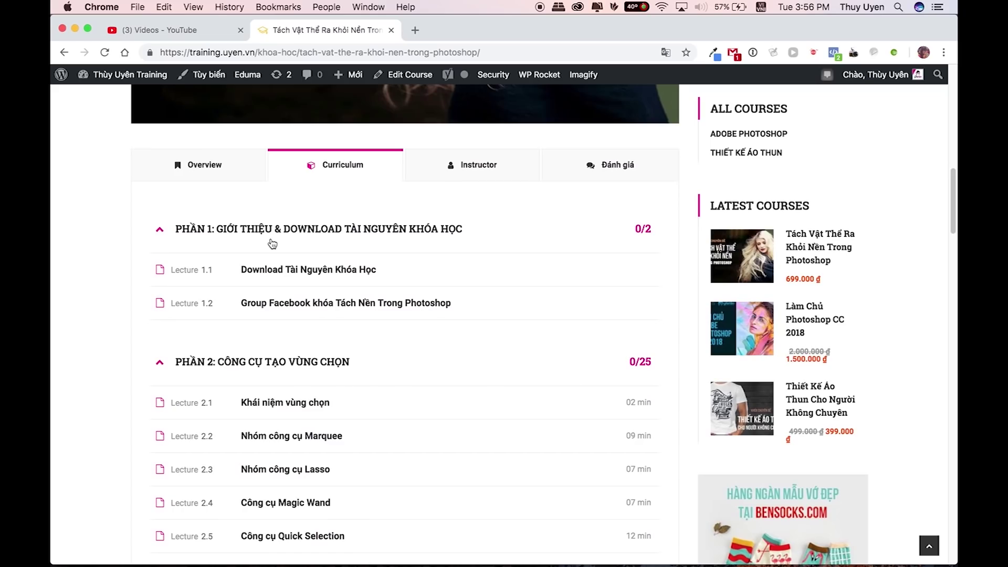
scroll(373, 383, "down", 1)
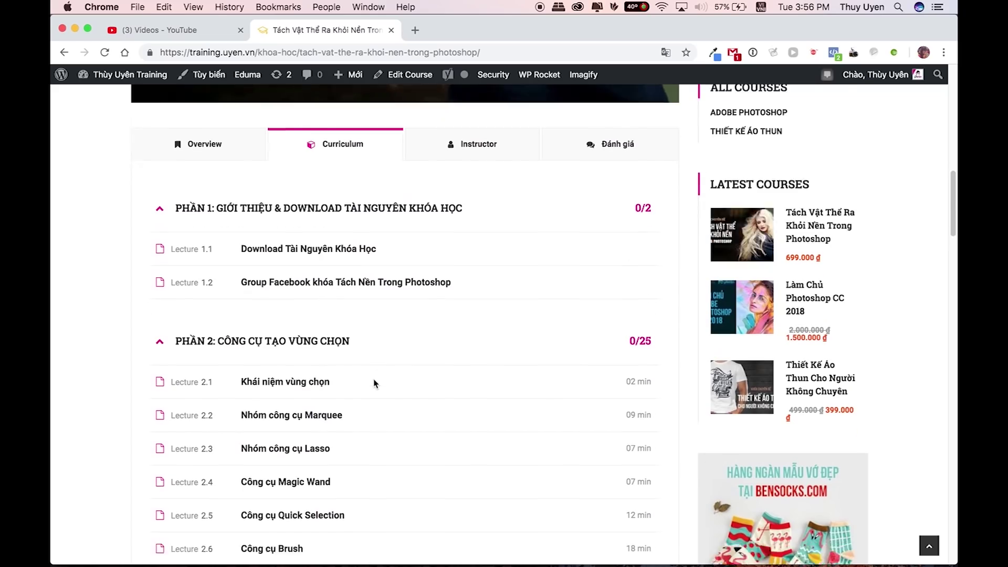
scroll(374, 383, "down", 5)
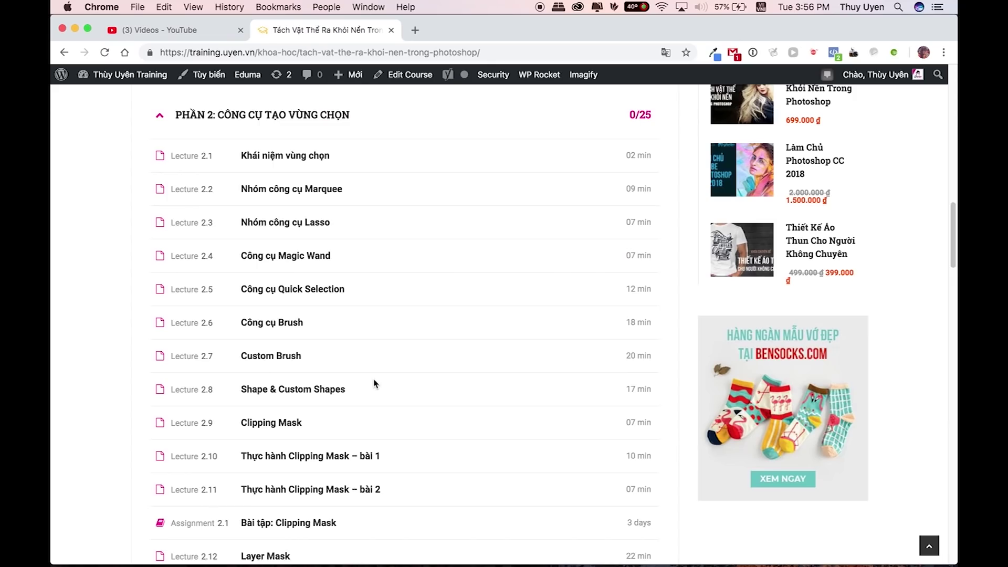
scroll(375, 383, "down", 6)
scroll(375, 384, "down", 7)
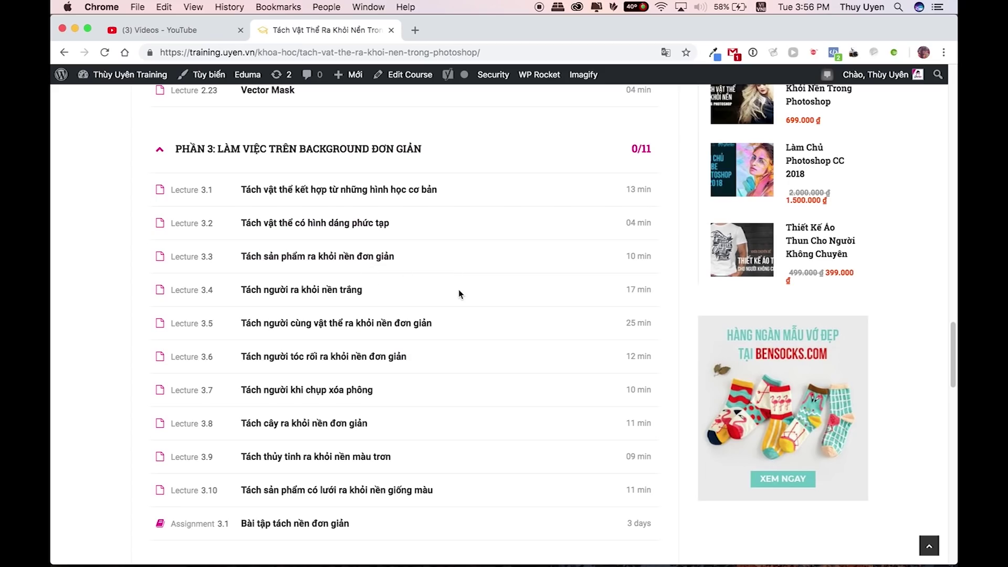
scroll(458, 289, "down", 5)
scroll(458, 289, "down", 2)
scroll(459, 293, "down", 1)
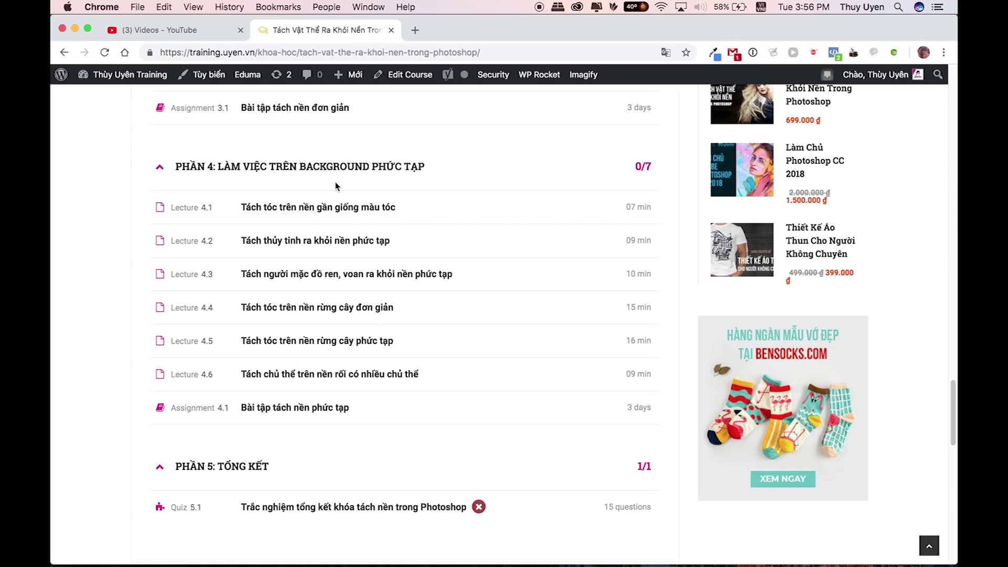
scroll(432, 198, "up", 10)
scroll(432, 198, "up", 10)
scroll(432, 198, "up", 5)
scroll(432, 198, "up", 10)
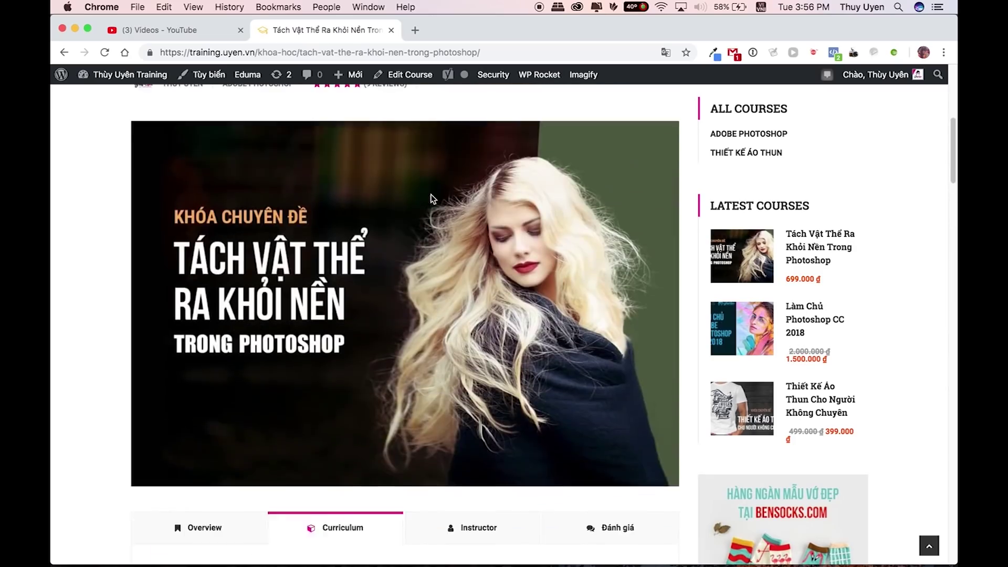
scroll(432, 198, "up", 3)
scroll(431, 198, "up", 1)
scroll(431, 198, "up", 2)
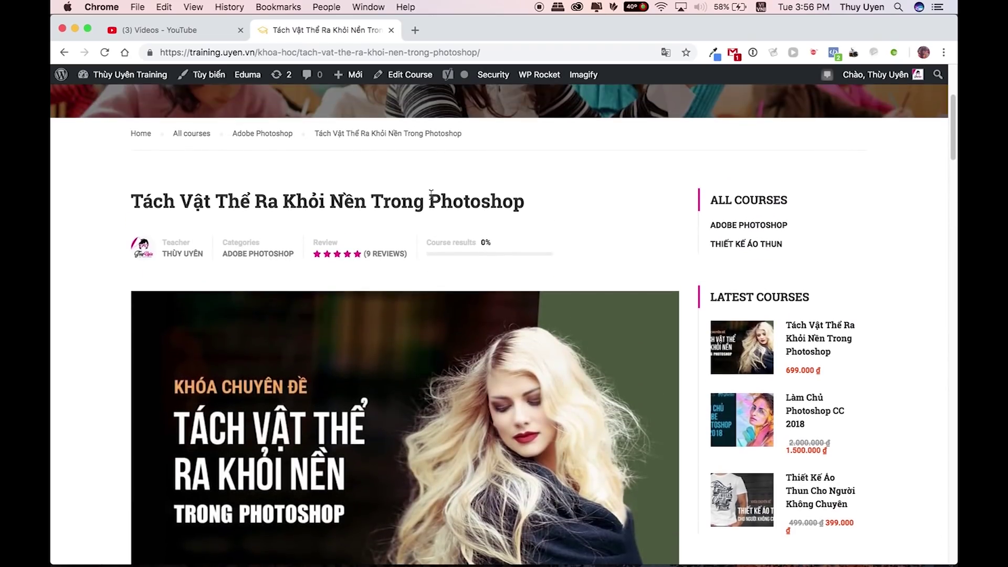